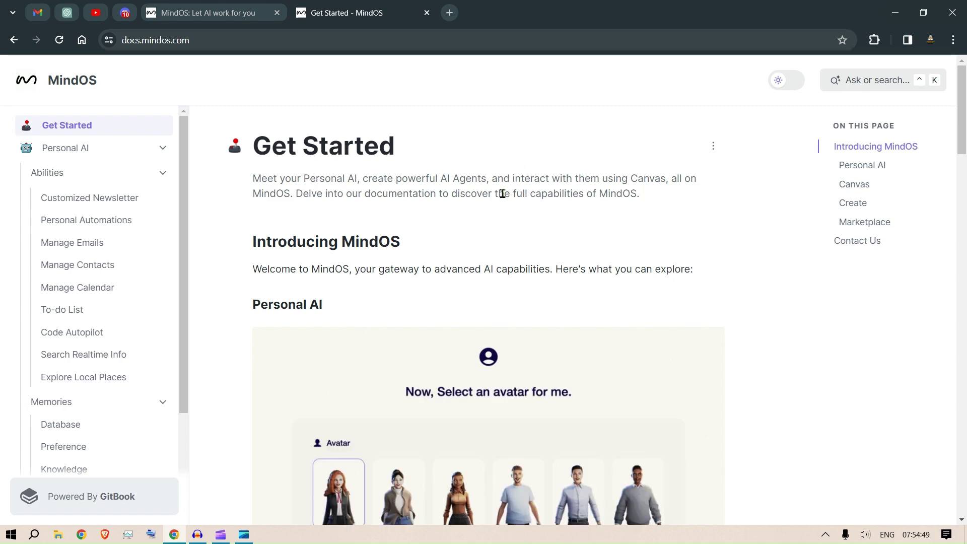
Step: Switch to the MindOS home chat and read down the 'Trash disposal schedule' conversation
key(ctrl+shift+Tab)
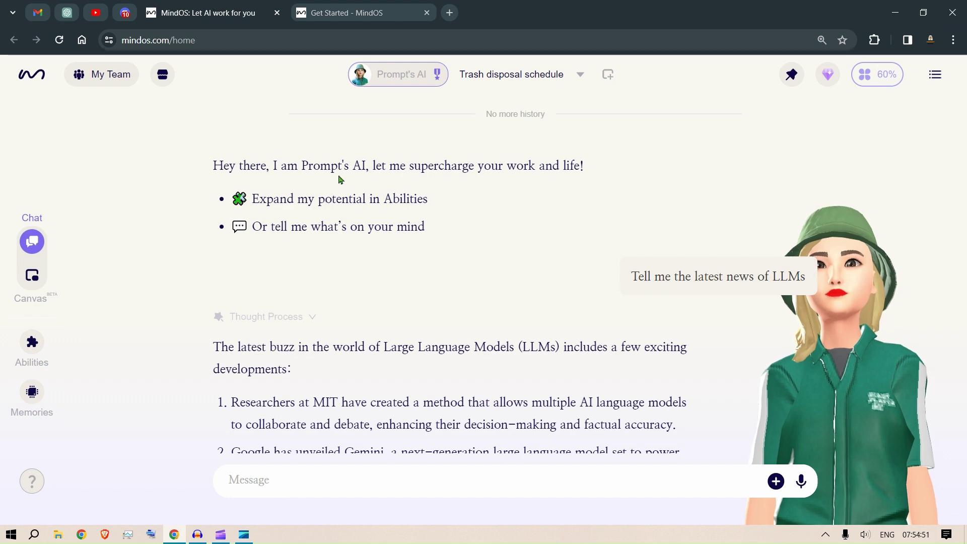
scroll(583, 329, down, 10)
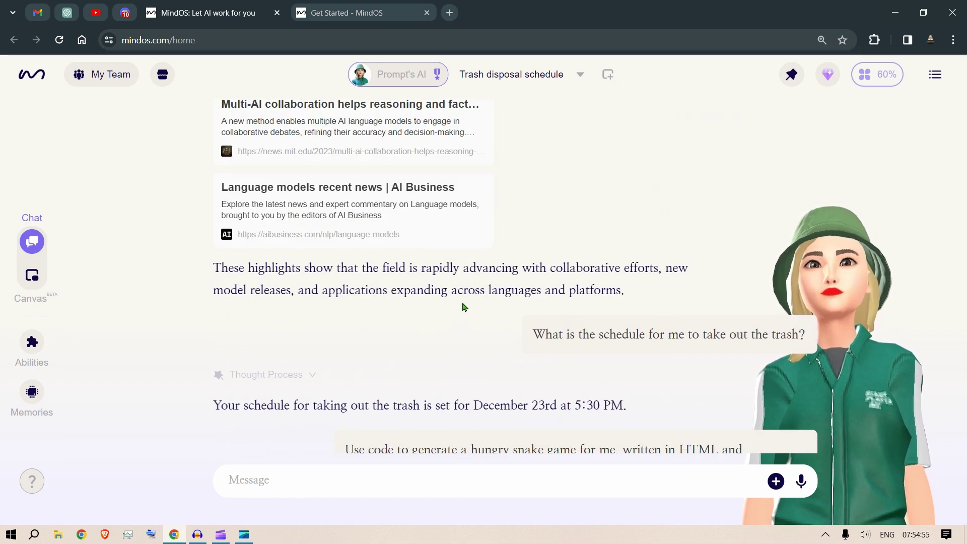
click(382, 6)
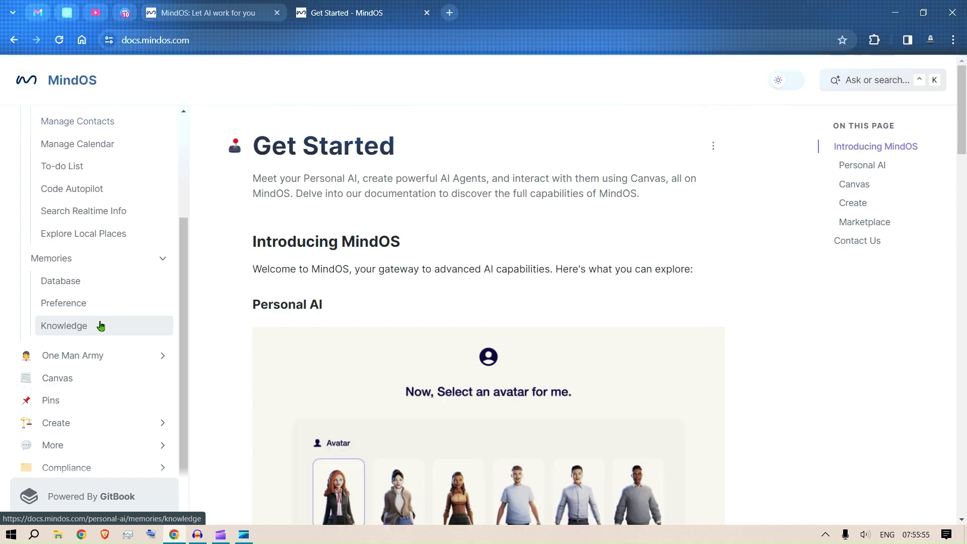
scroll(572, 272, down, 4)
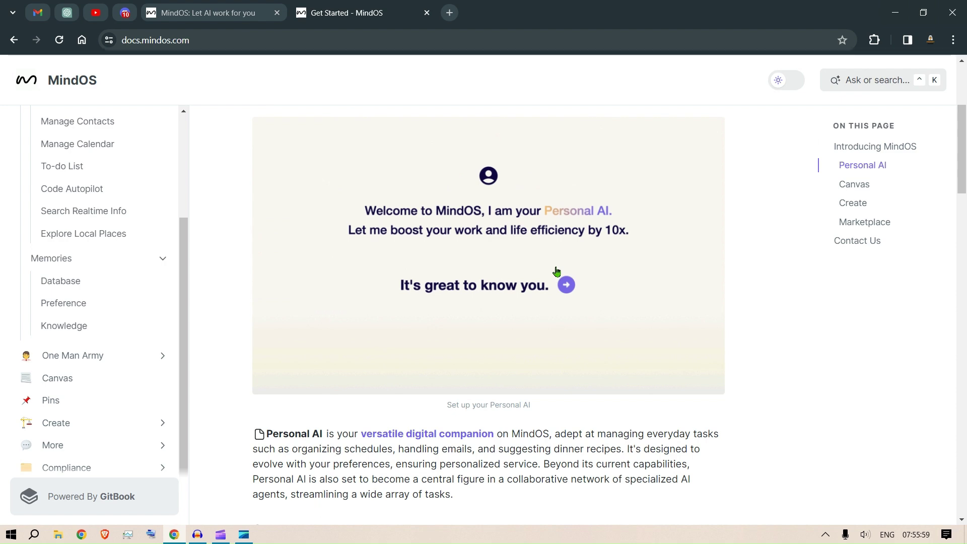
key(ctrl+shift+Tab)
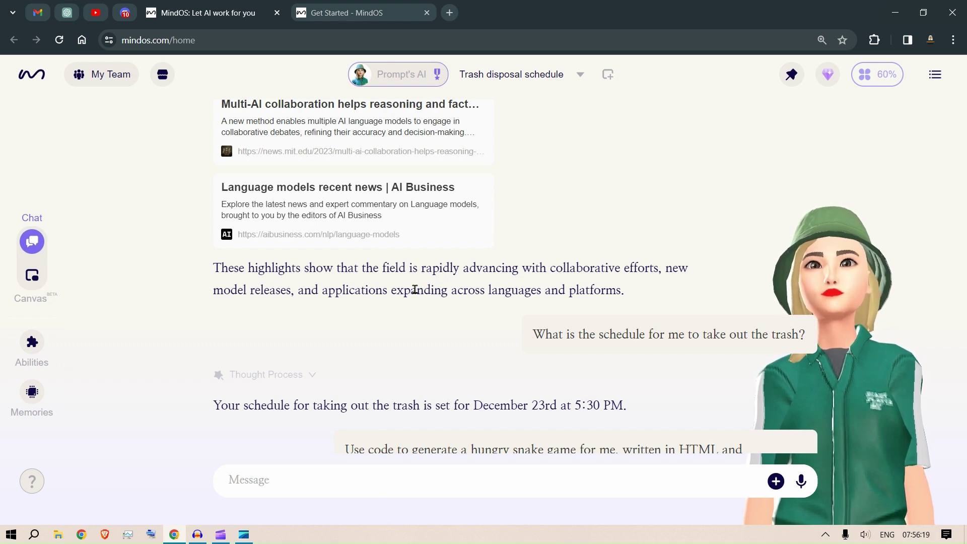
key(ctrl+Tab)
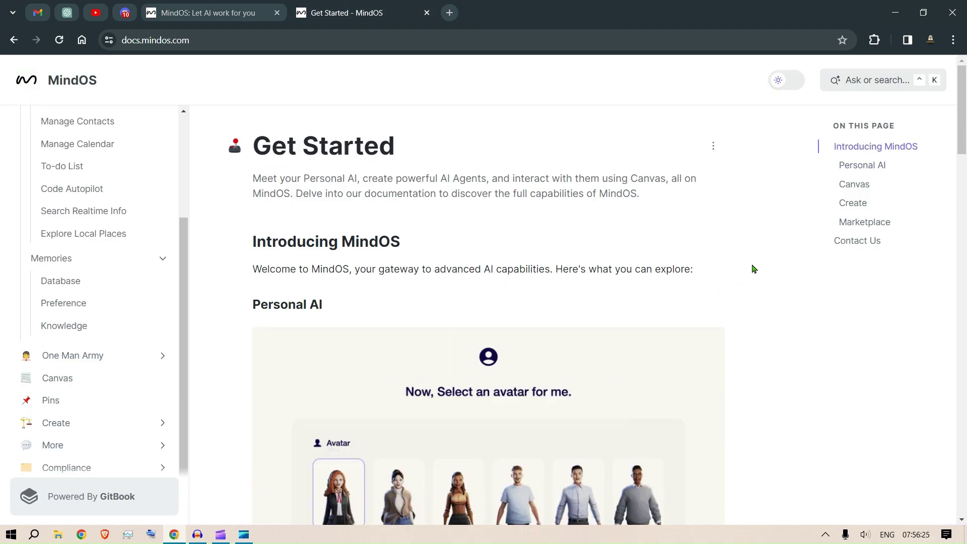
scroll(754, 267, down, 2)
scroll(767, 251, down, 2)
scroll(767, 250, up, 2)
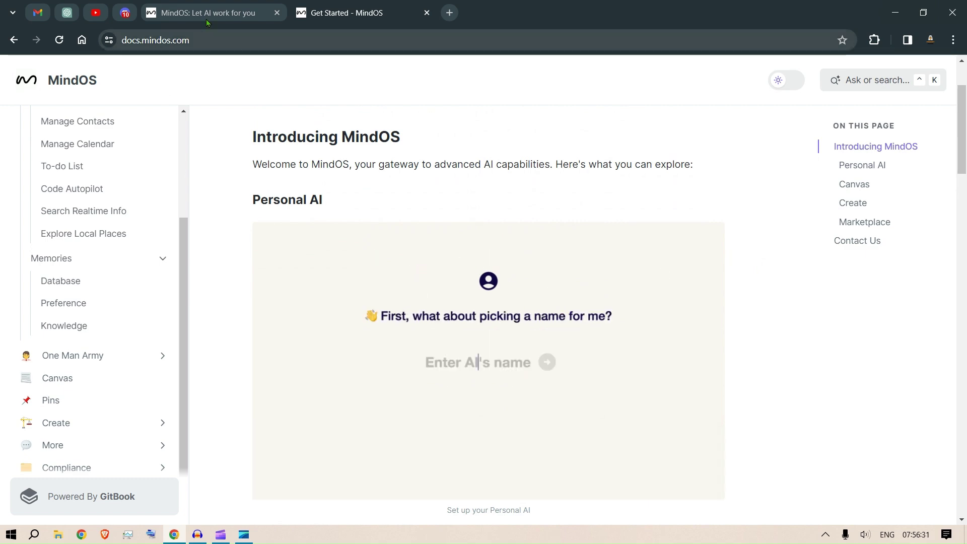
key(ctrl+shift+Tab)
scroll(291, 110, up, 15)
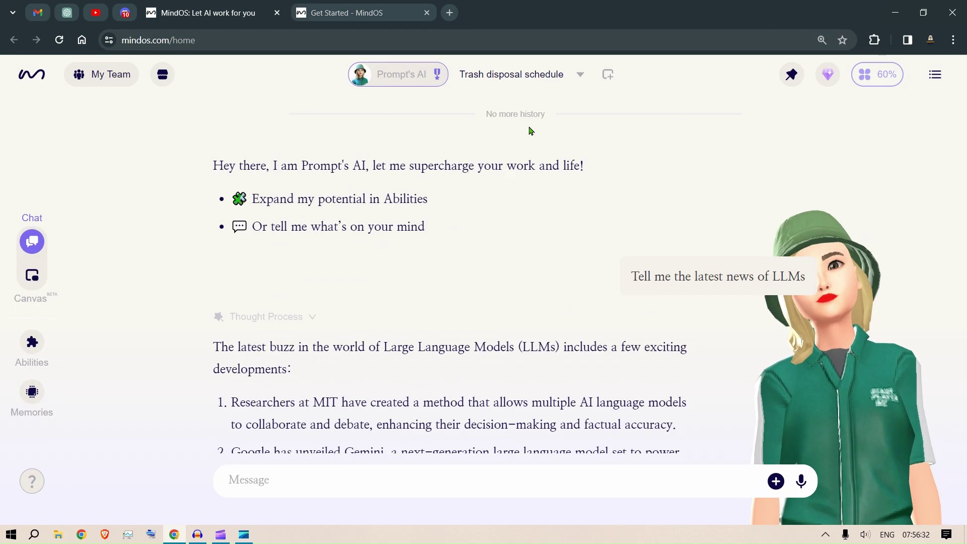
Step: Show My Team listing Prompt's AI, two unnamed Minds, Industry Analyst and Therapist
click(935, 76)
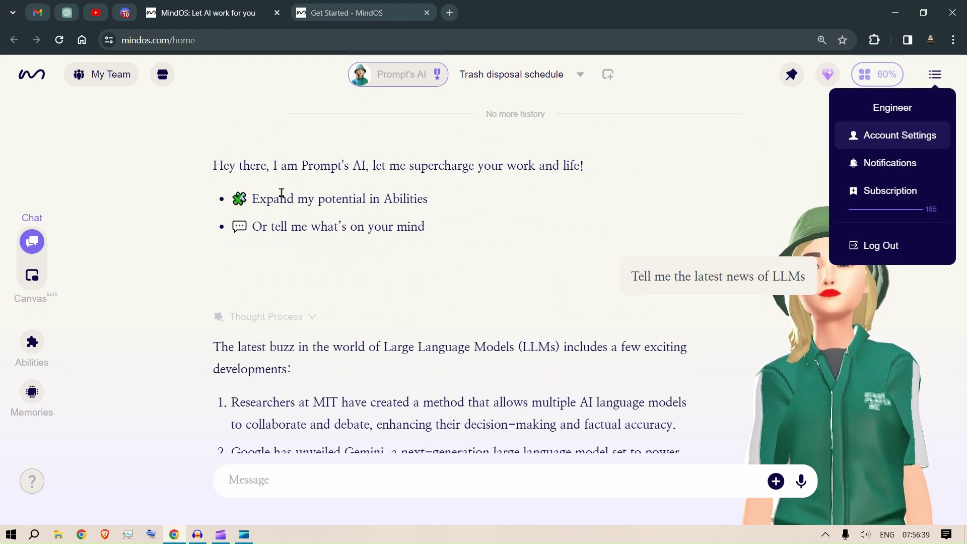
click(225, 186)
click(101, 75)
mouse_move(133, 197)
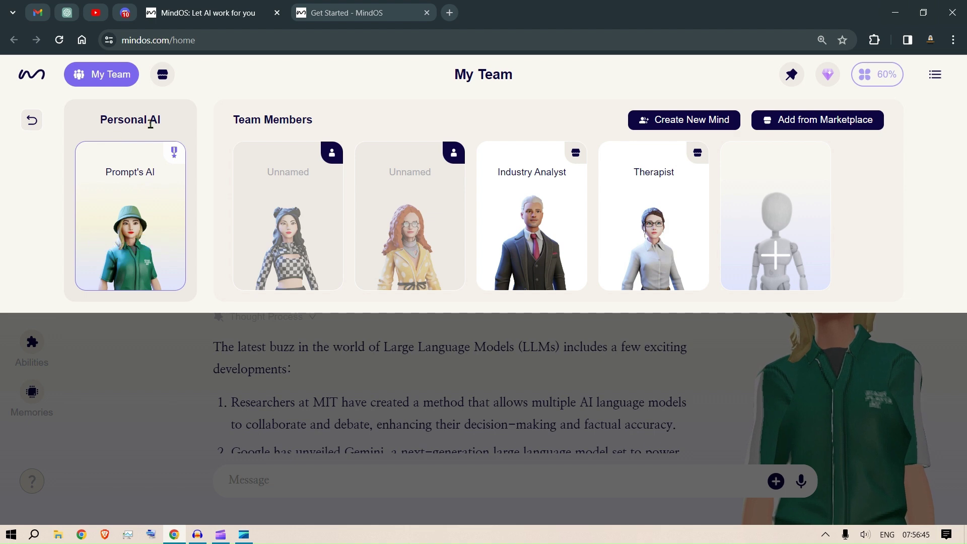
mouse_move(163, 207)
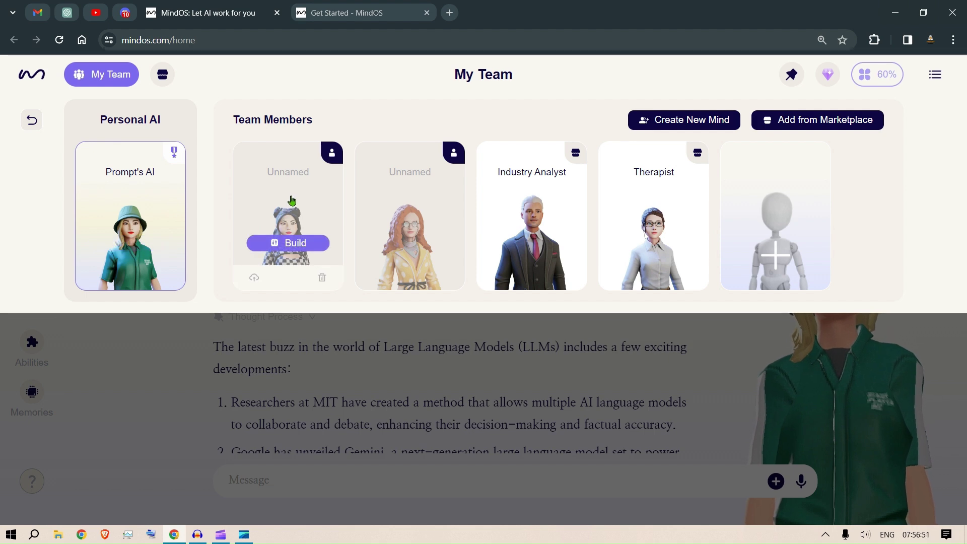
mouse_move(386, 205)
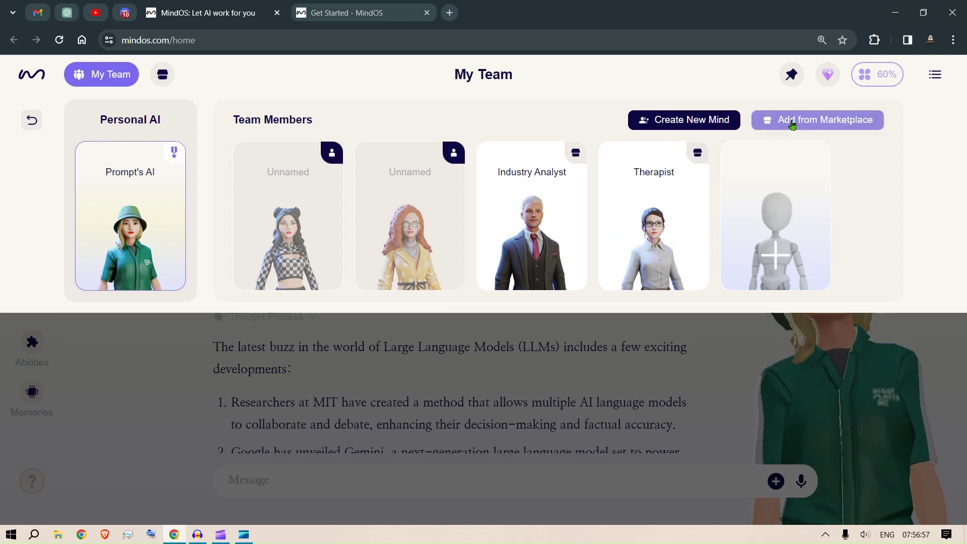
Step: Open the Marketplace and browse Trending AI Minds such as Blog Writer and Data Analyst
click(793, 125)
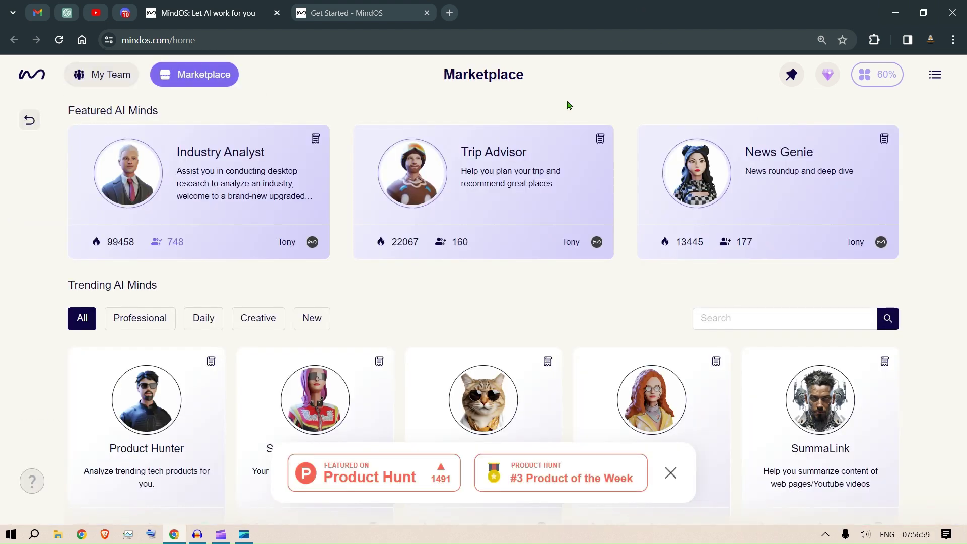
scroll(463, 287, down, 2)
scroll(501, 252, up, 2)
scroll(693, 267, down, 2)
scroll(783, 243, down, 1)
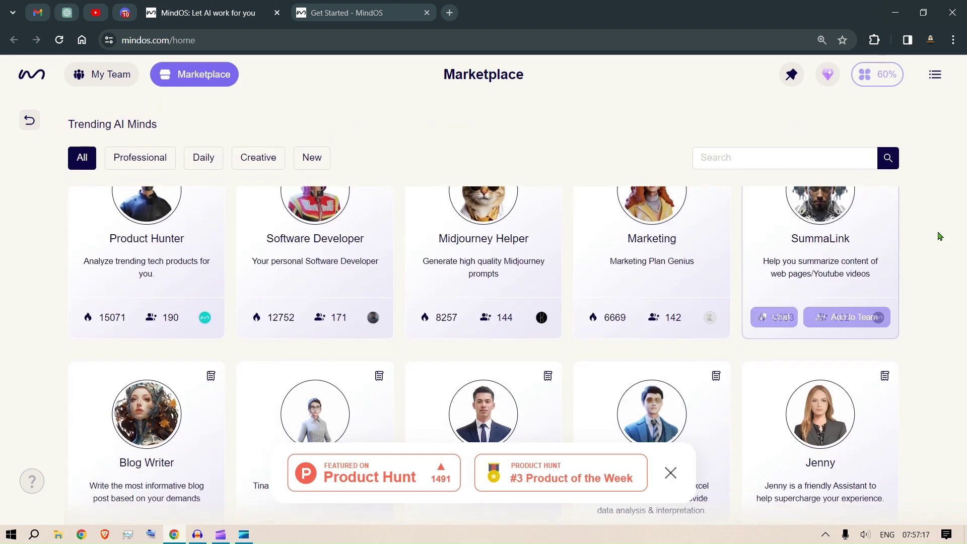
scroll(952, 232, up, 1)
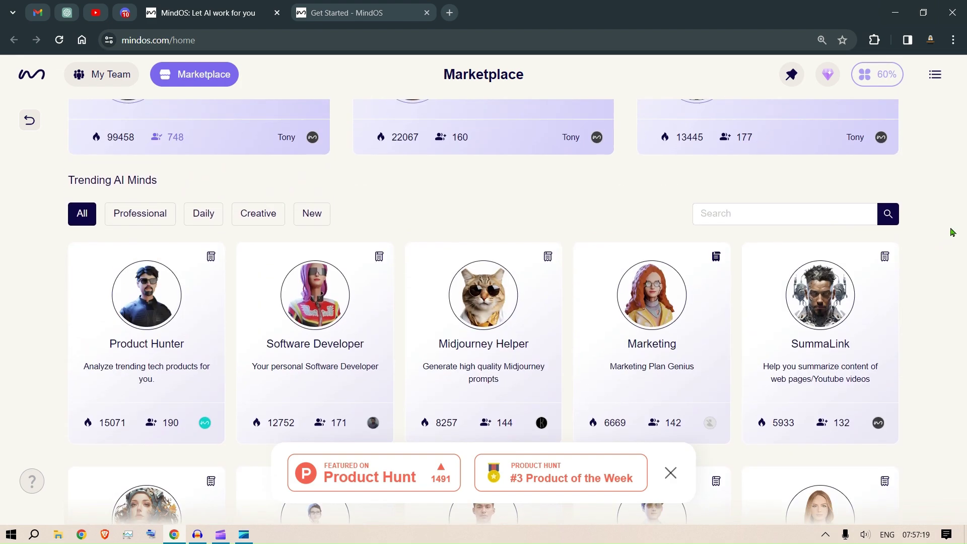
scroll(952, 232, up, 2)
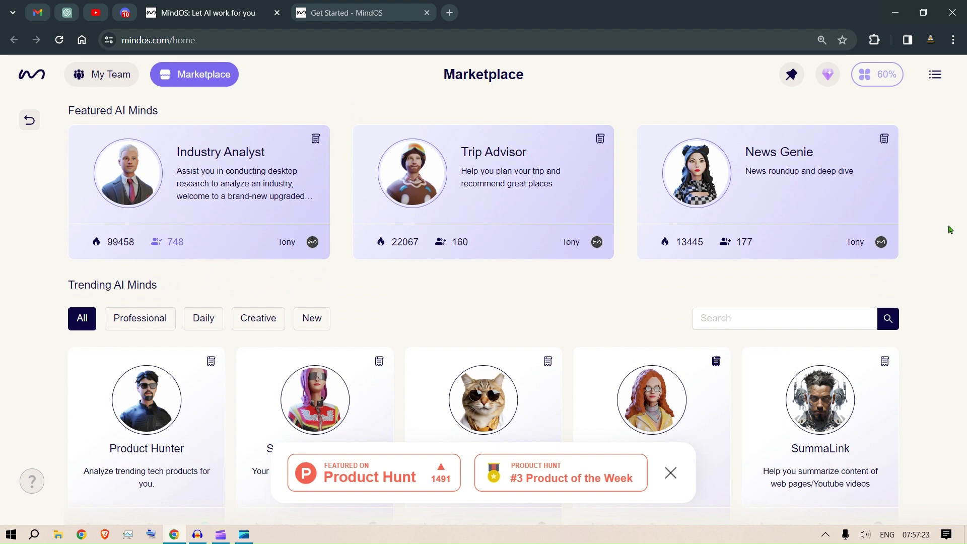
scroll(950, 231, down, 3)
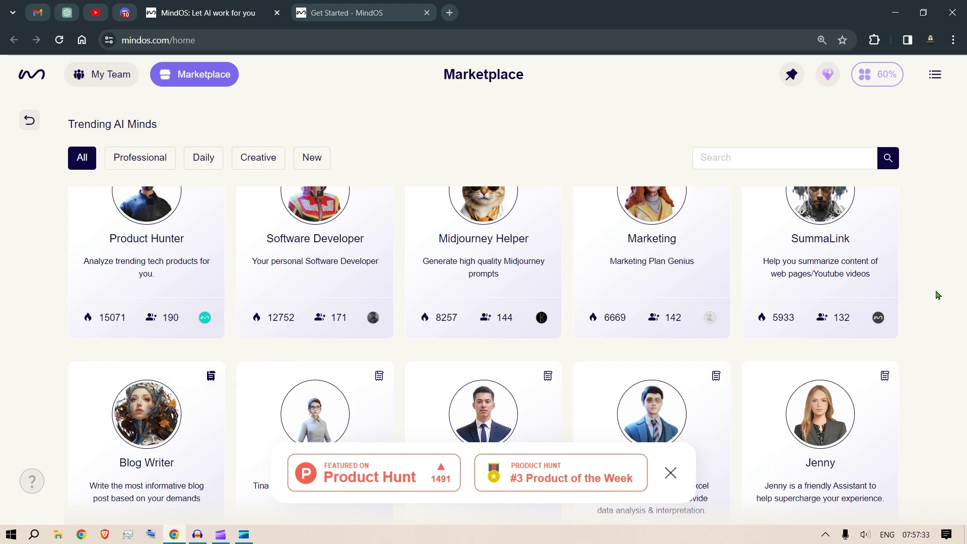
scroll(936, 295, up, 1)
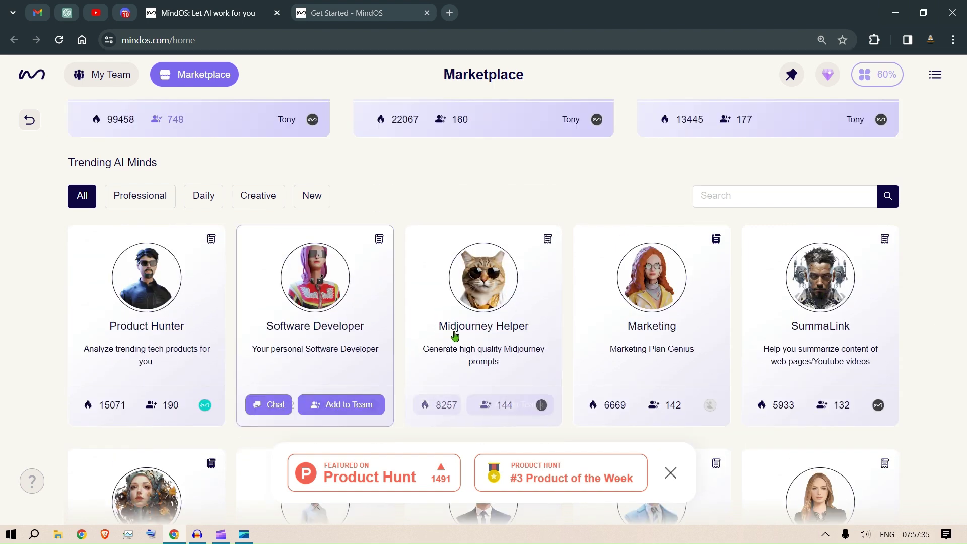
Step: Add the GitHub Trend Watcher Mind to the team
mouse_move(465, 335)
mouse_move(637, 325)
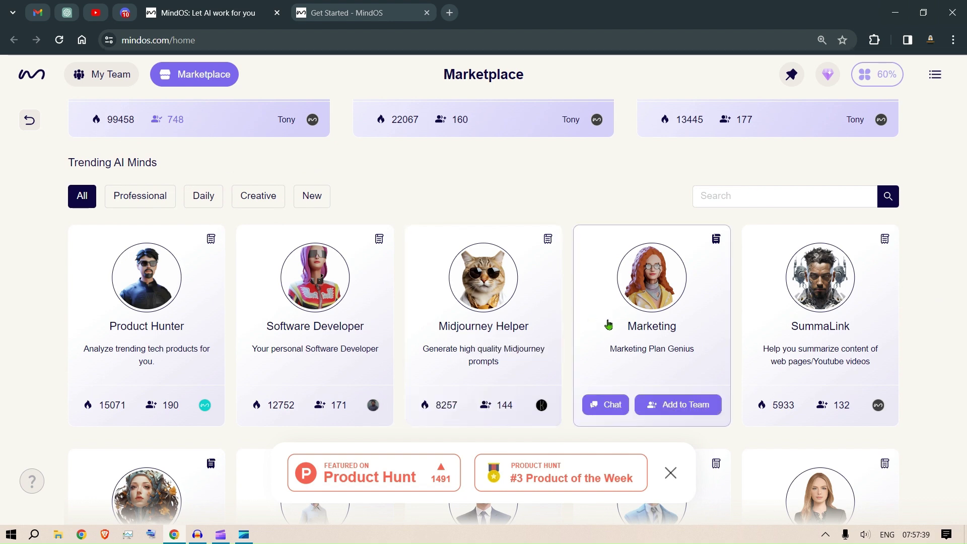
scroll(610, 325, down, 5)
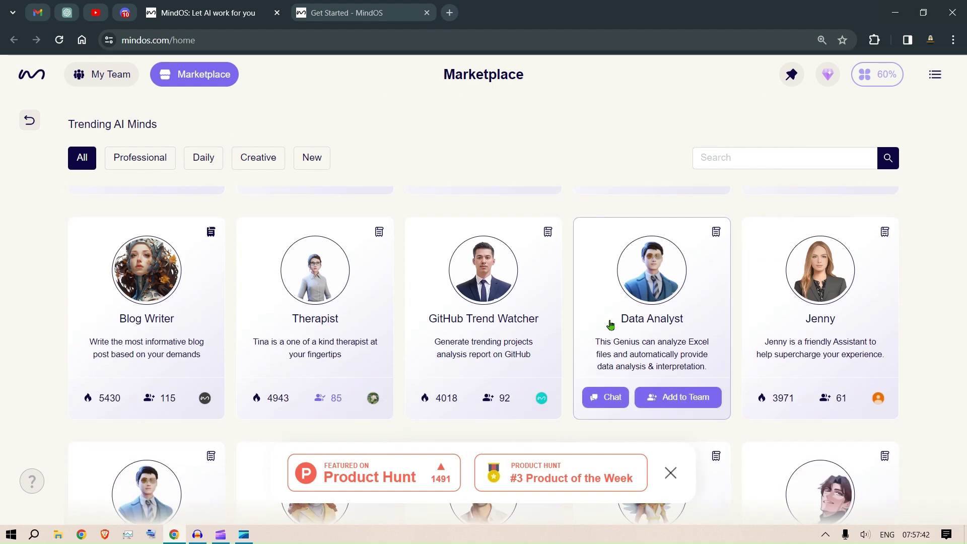
mouse_move(479, 284)
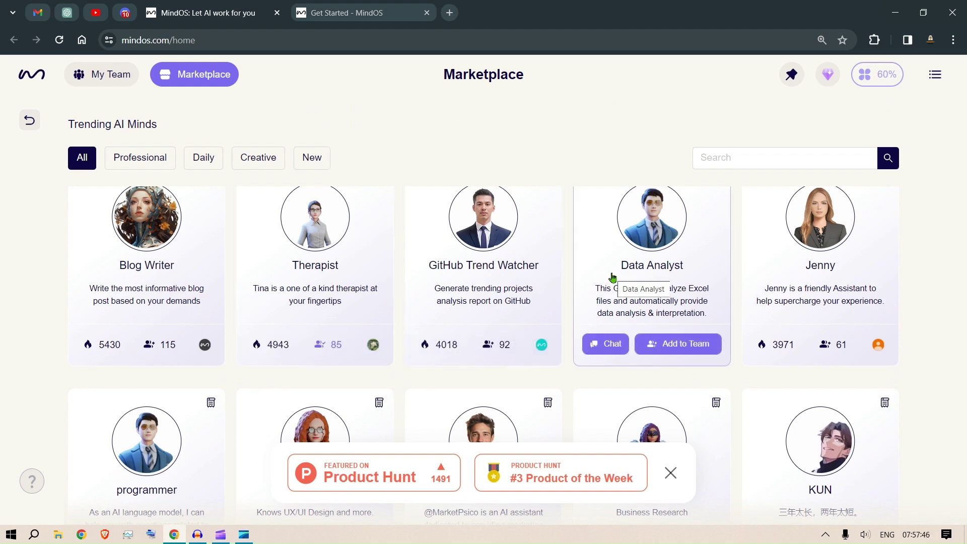
mouse_move(810, 274)
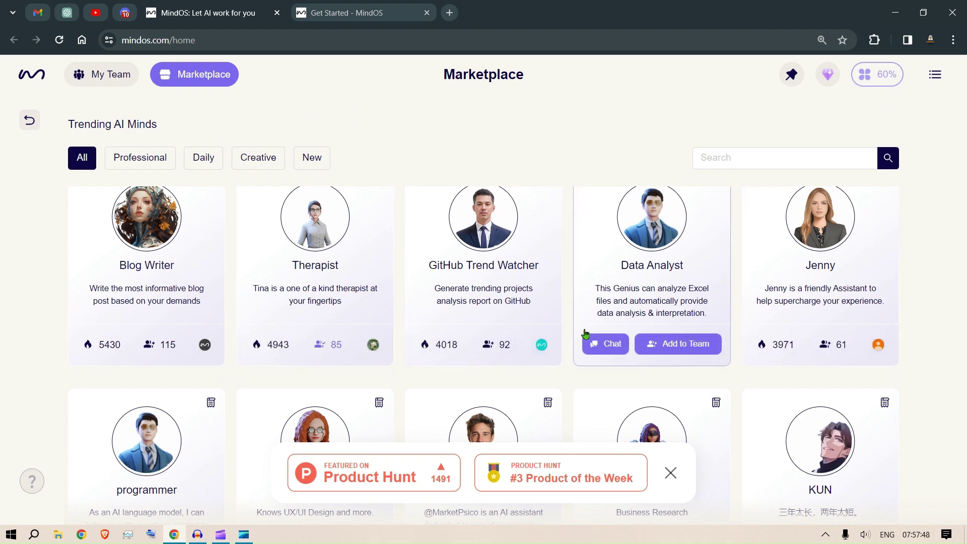
scroll(585, 334, down, 2)
scroll(585, 333, up, 3)
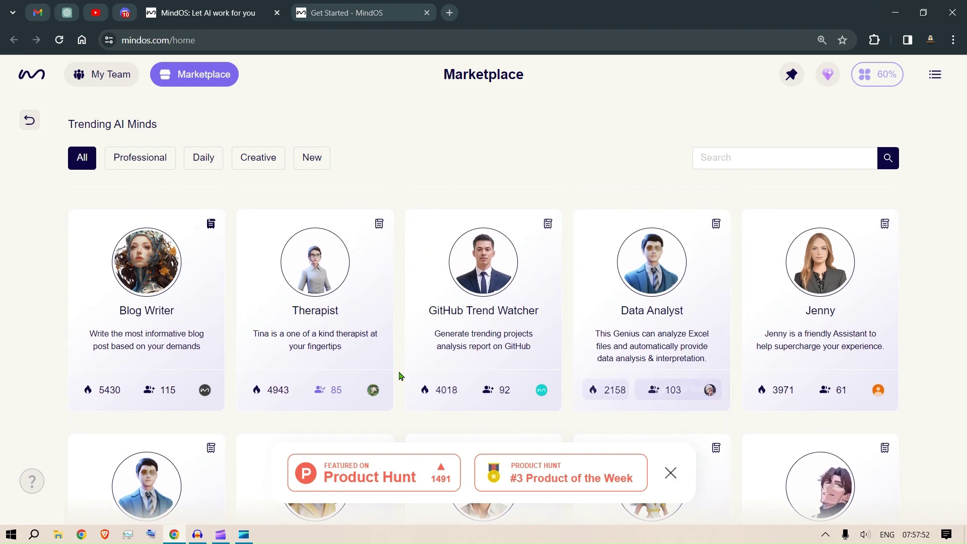
mouse_move(428, 387)
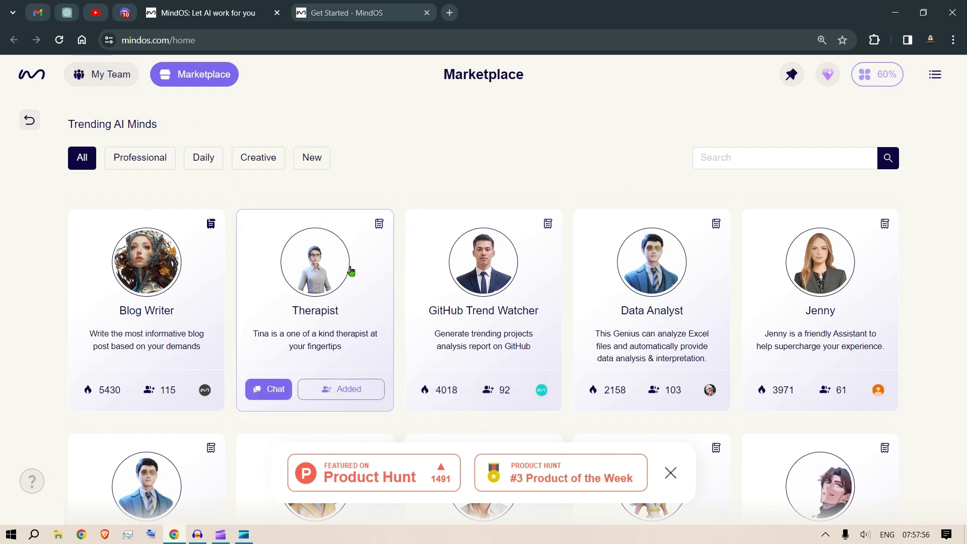
mouse_move(462, 374)
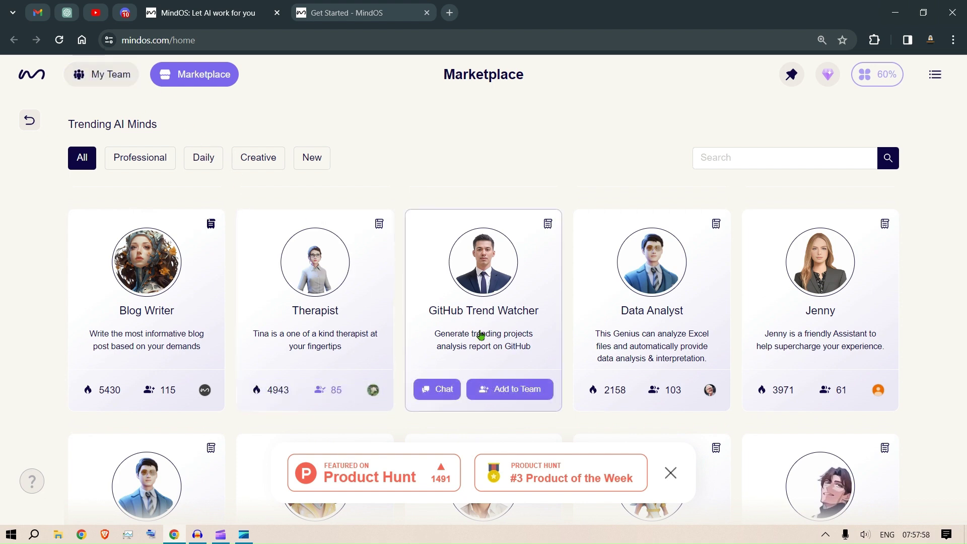
click(501, 393)
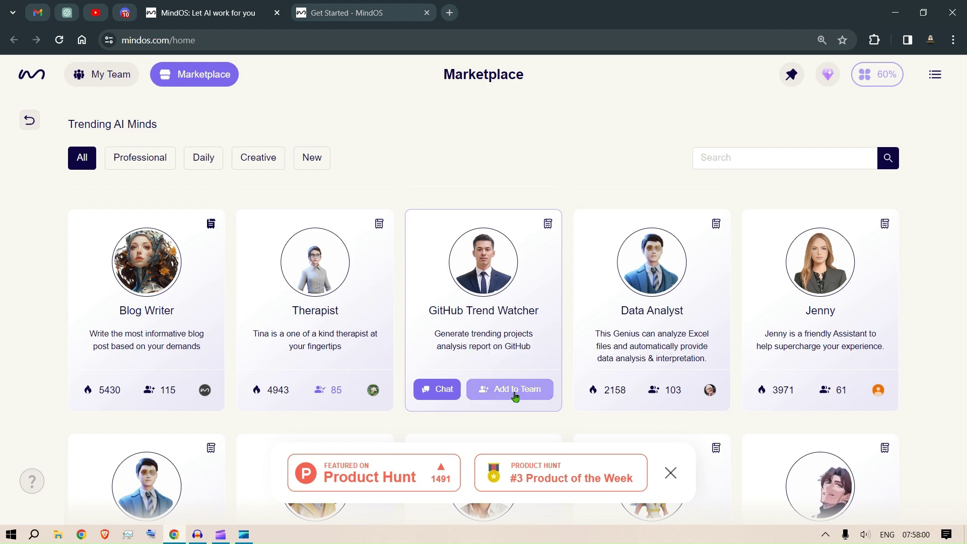
Step: Recheck the team after adding the Mind, close it, and head to the account menu
click(93, 74)
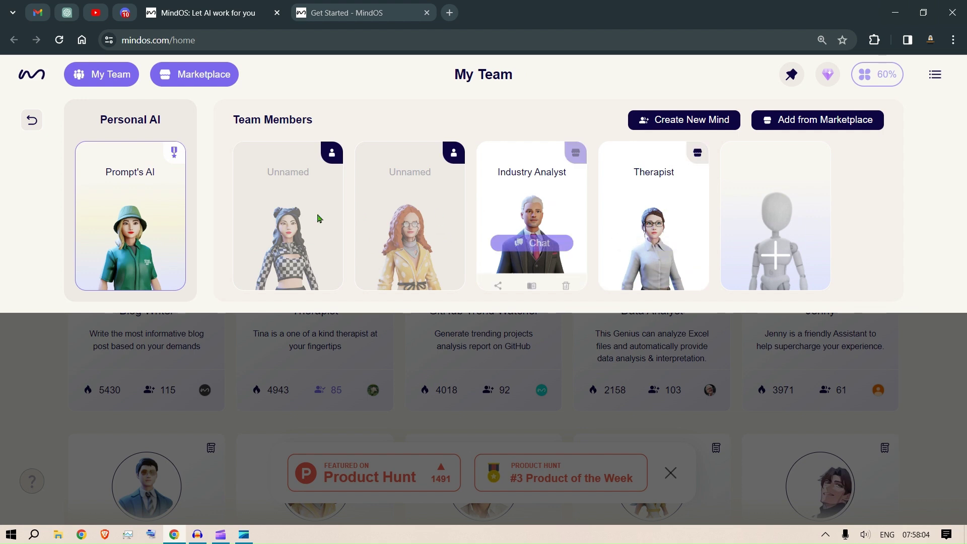
mouse_move(253, 219)
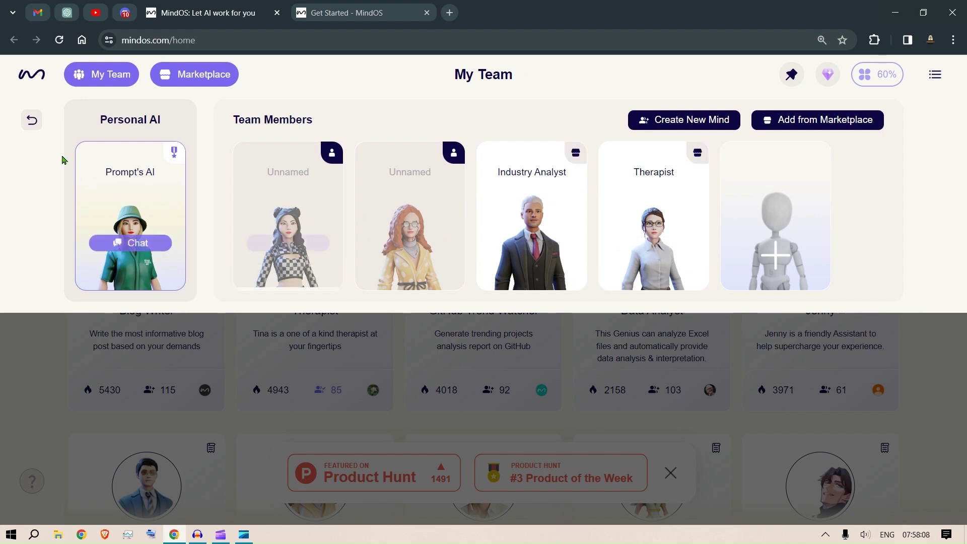
click(30, 123)
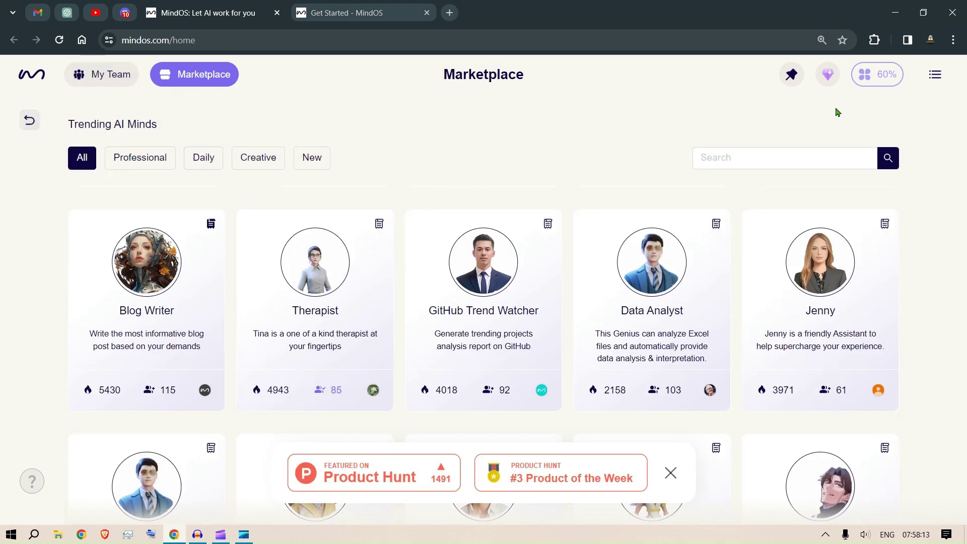
mouse_move(937, 79)
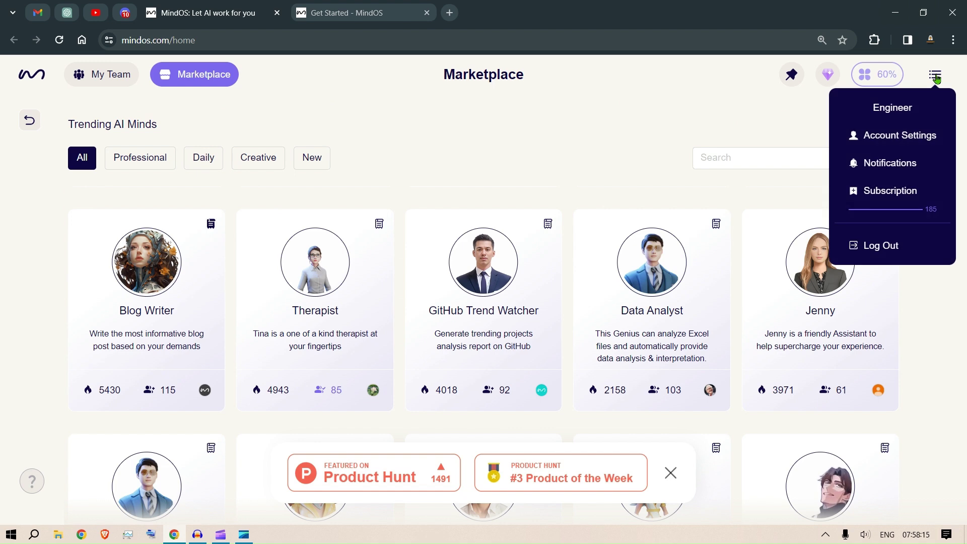
click(900, 192)
scroll(587, 325, down, 2)
scroll(587, 325, down, 1)
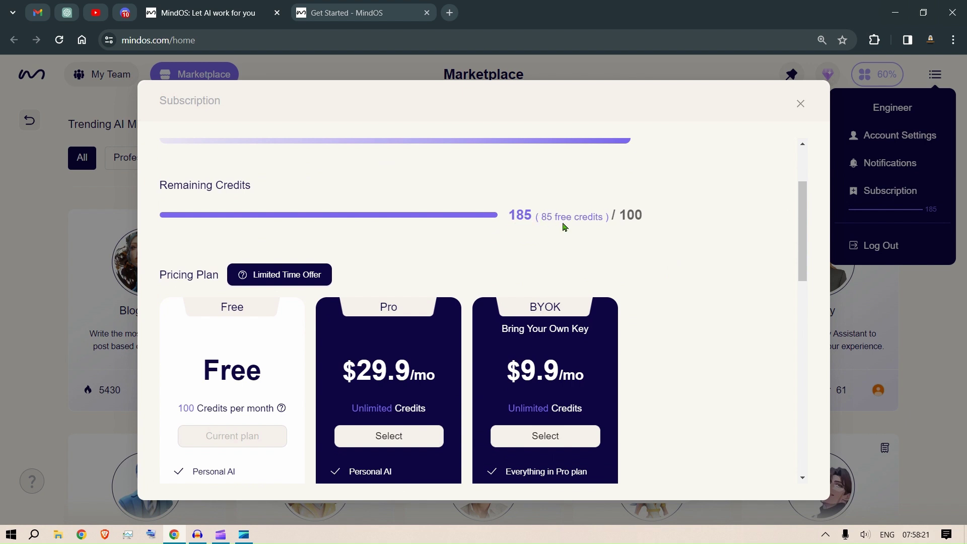
scroll(337, 266, up, 3)
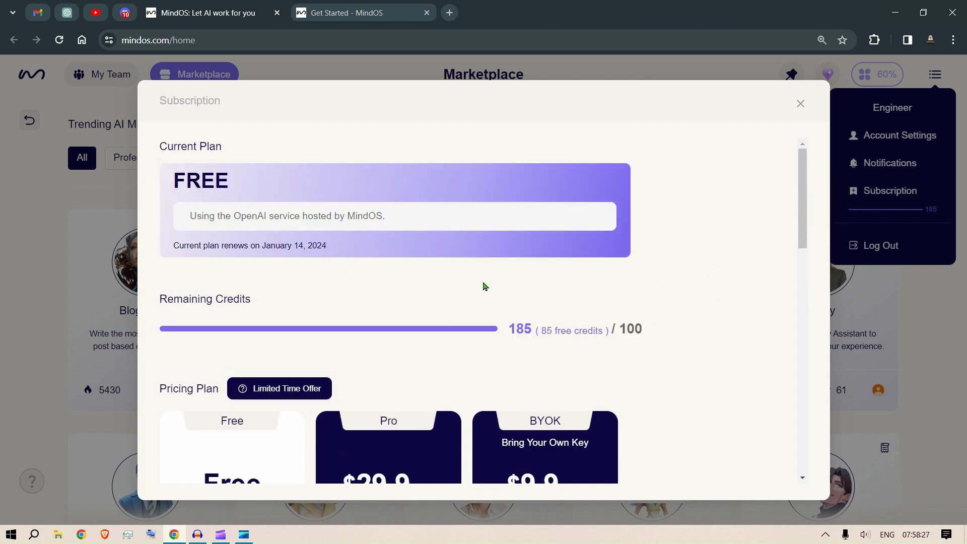
scroll(484, 286, down, 5)
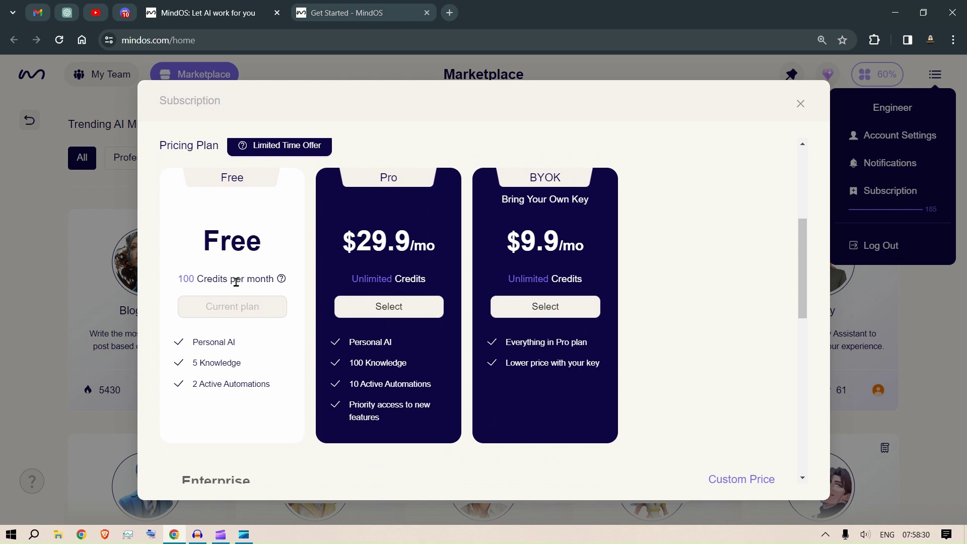
mouse_move(282, 280)
scroll(475, 367, down, 6)
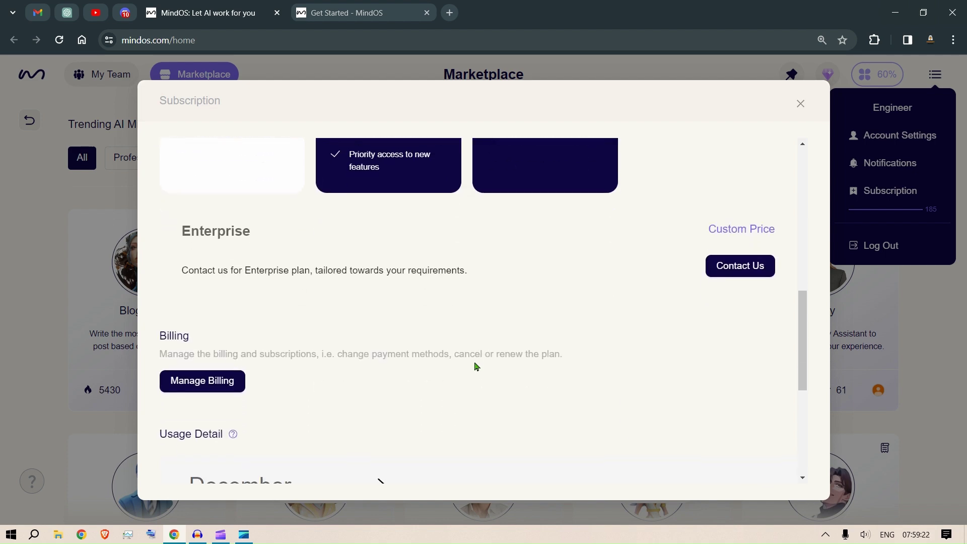
scroll(528, 258, up, 8)
scroll(544, 264, down, 1)
scroll(544, 264, down, 6)
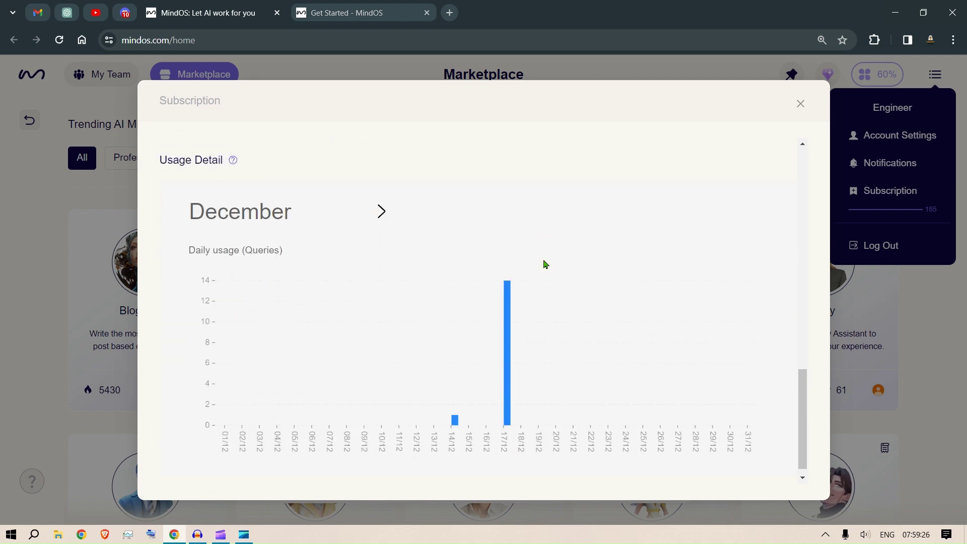
scroll(544, 264, up, 6)
scroll(544, 264, up, 1)
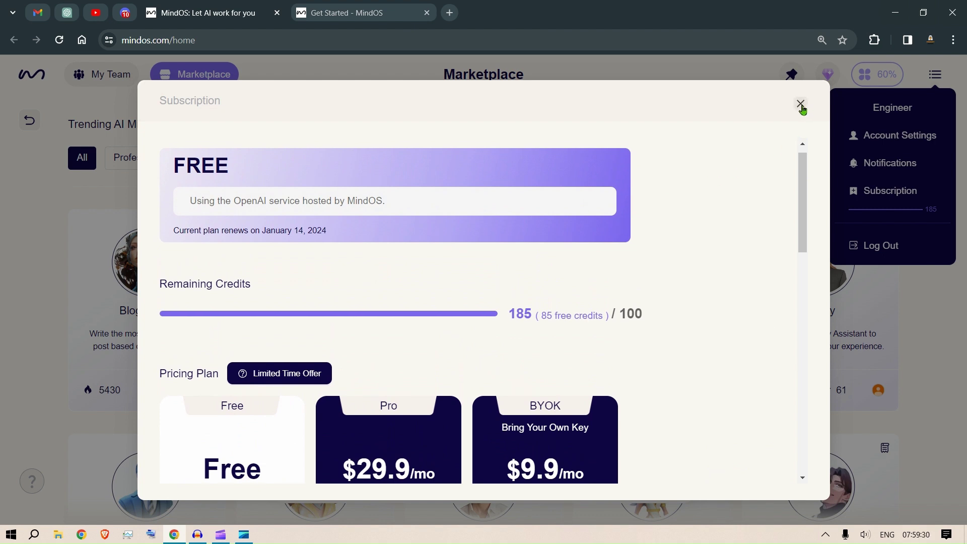
scroll(483, 364, down, 3)
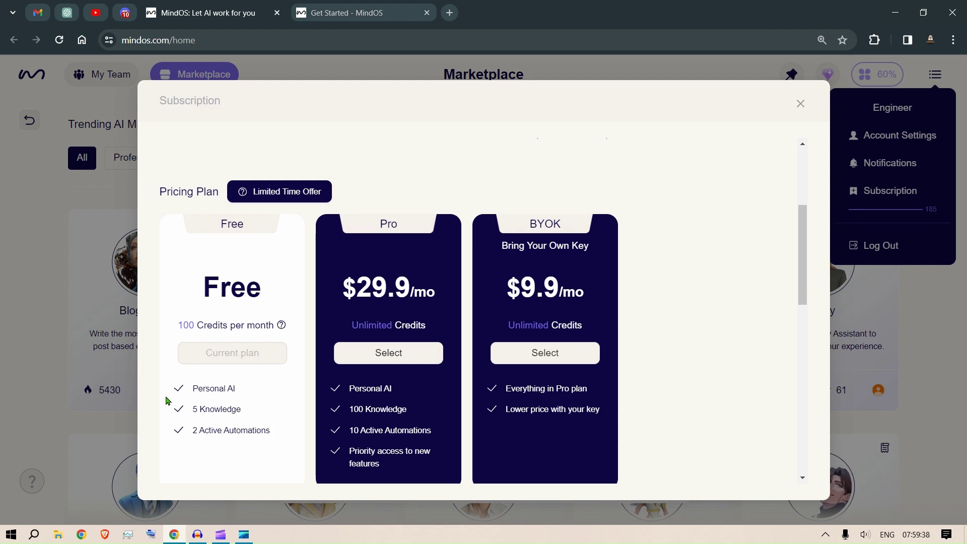
scroll(719, 262, up, 3)
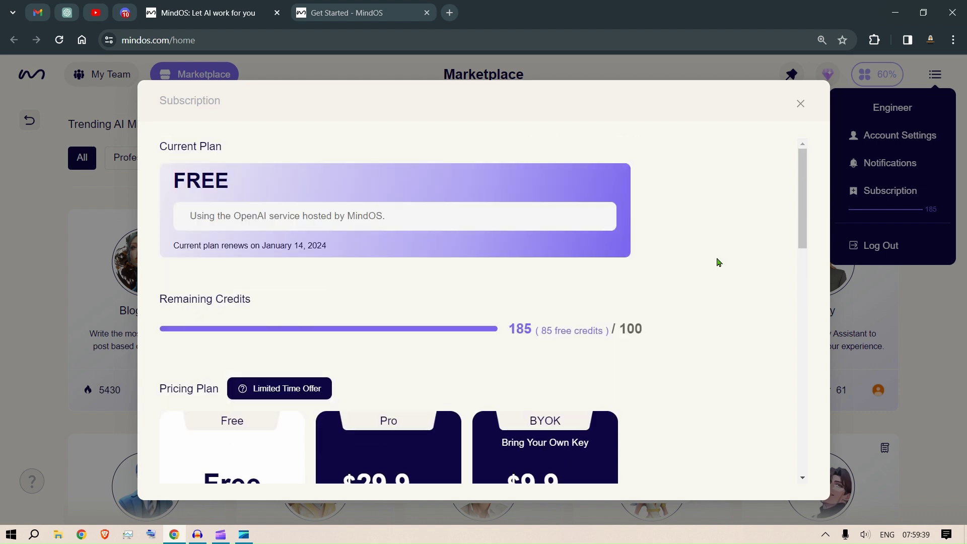
click(799, 105)
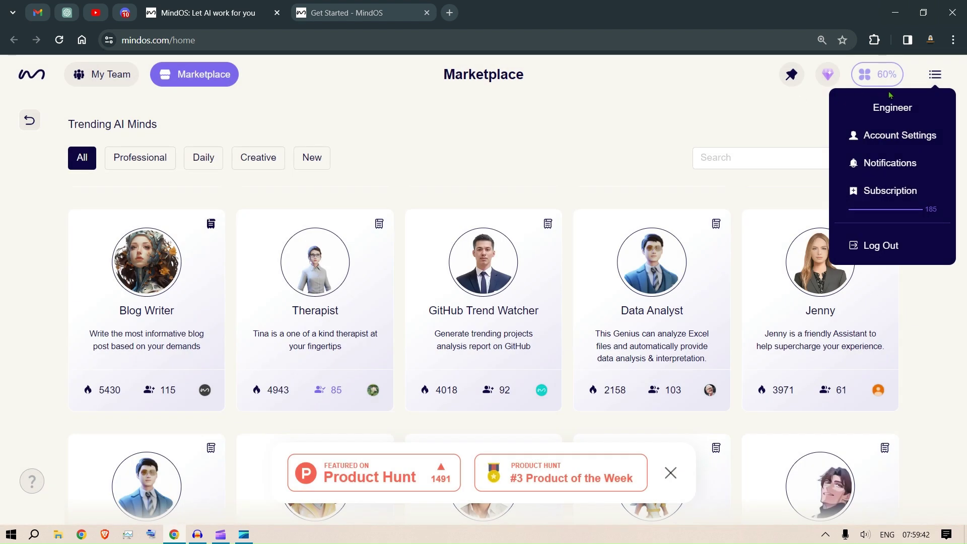
Step: Close the account menu and team list, return to chat, and show the Abilities page
click(944, 83)
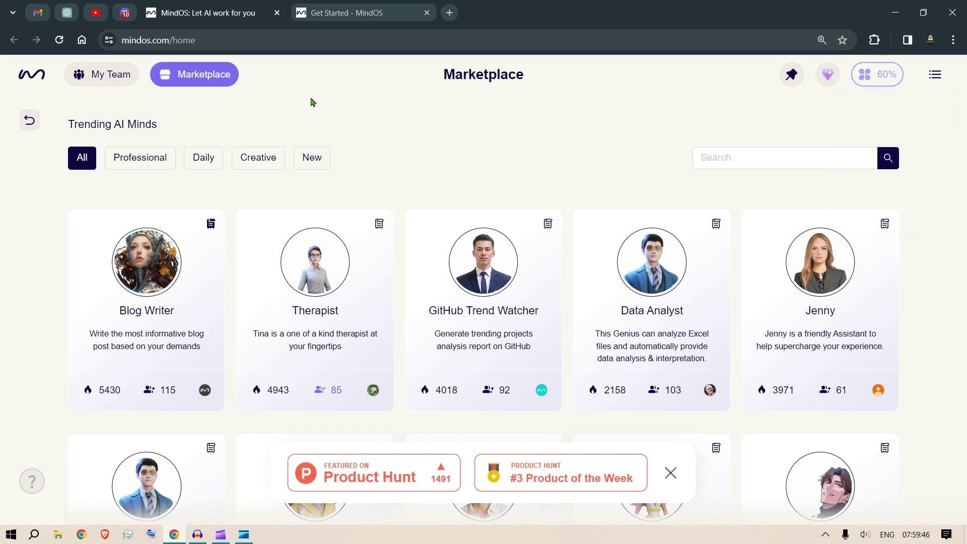
click(100, 74)
click(37, 122)
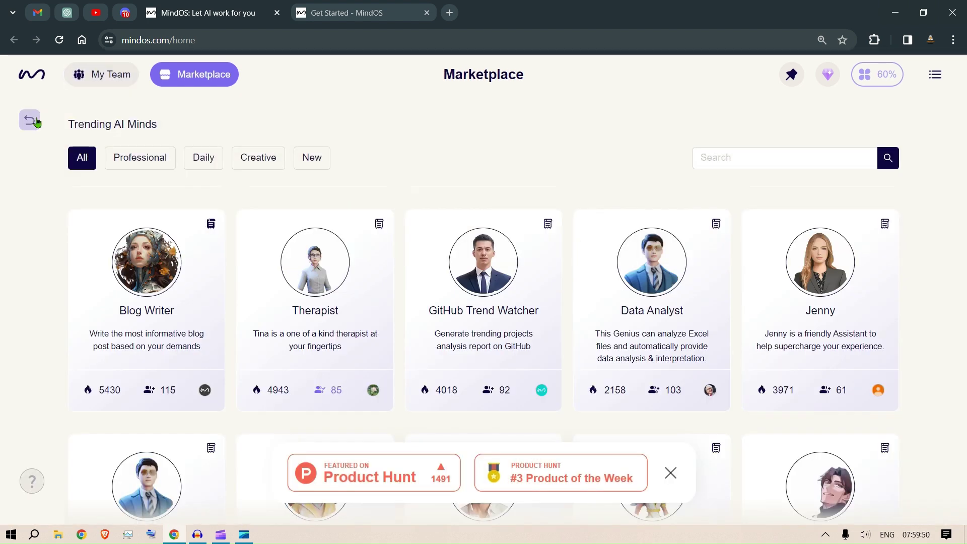
click(30, 121)
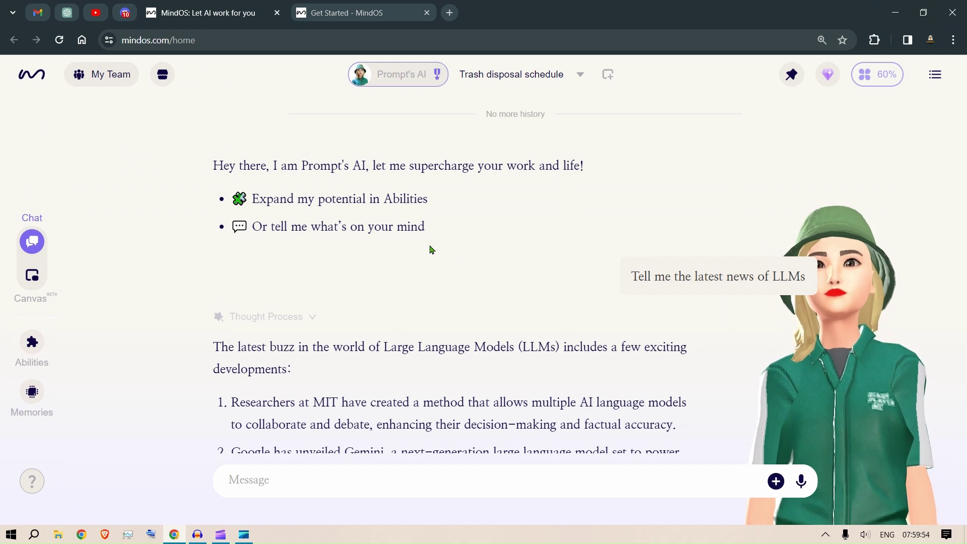
click(39, 350)
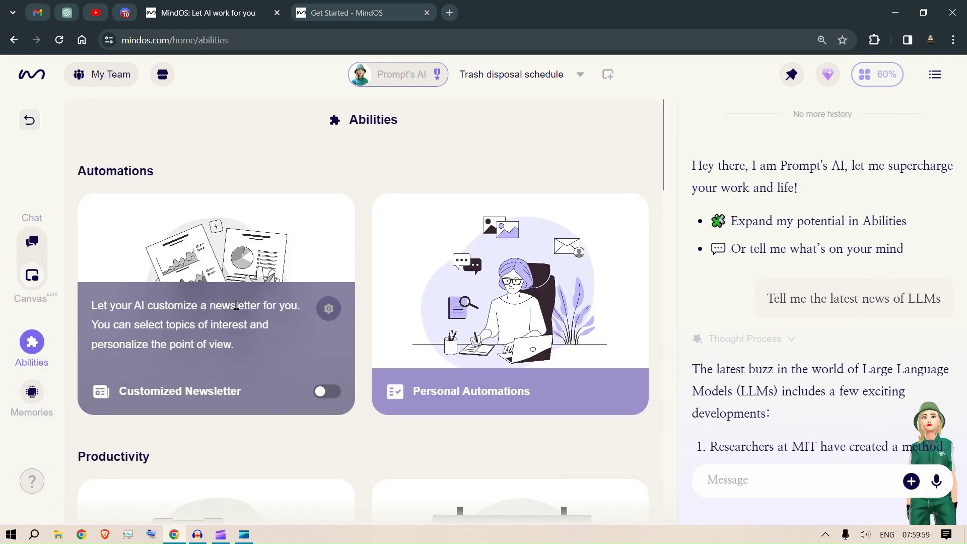
Step: Show the personal AI's Memories and check today's date in the system calendar
scroll(370, 329, down, 2)
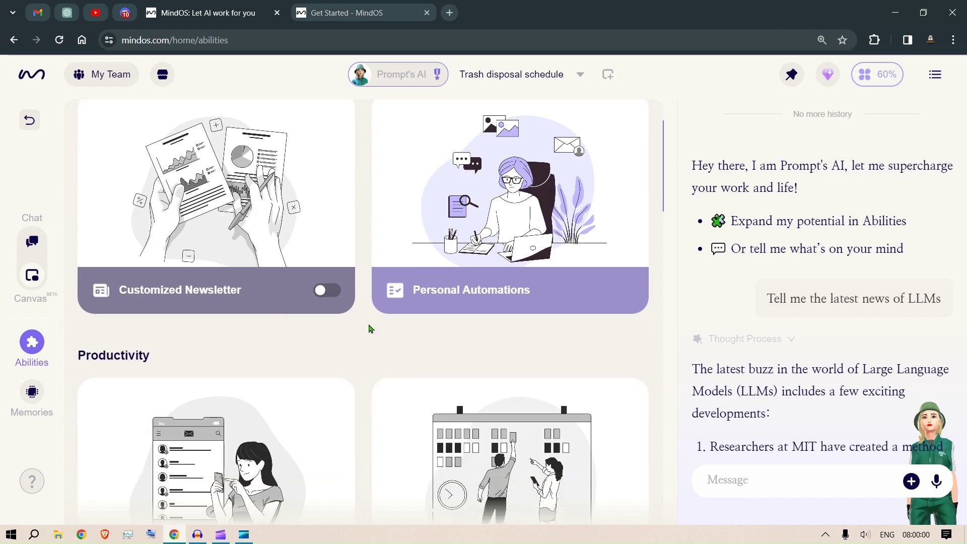
click(32, 392)
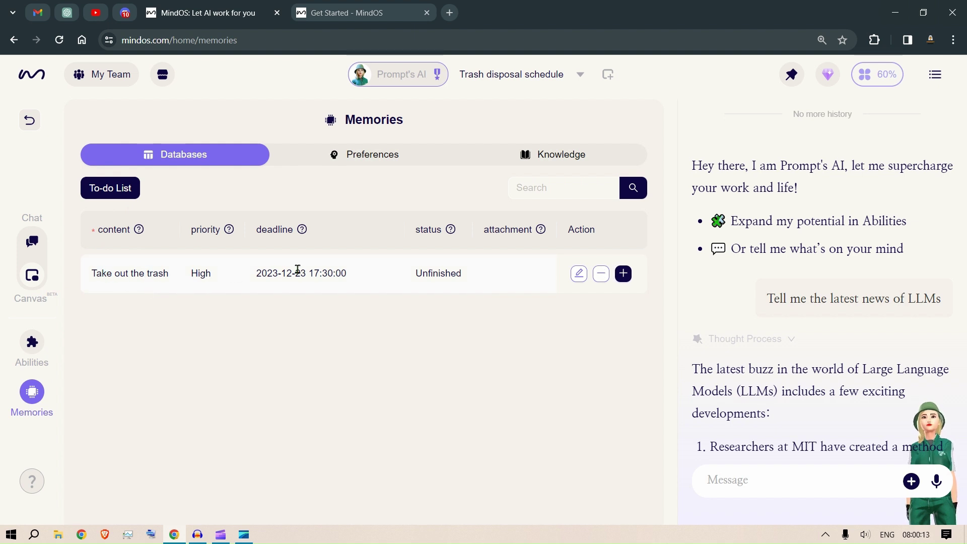
click(911, 531)
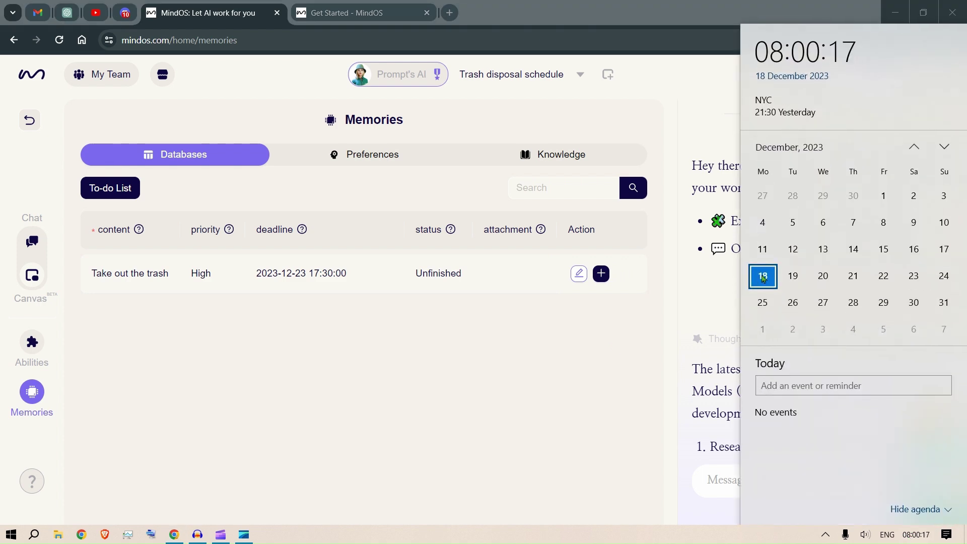
click(388, 350)
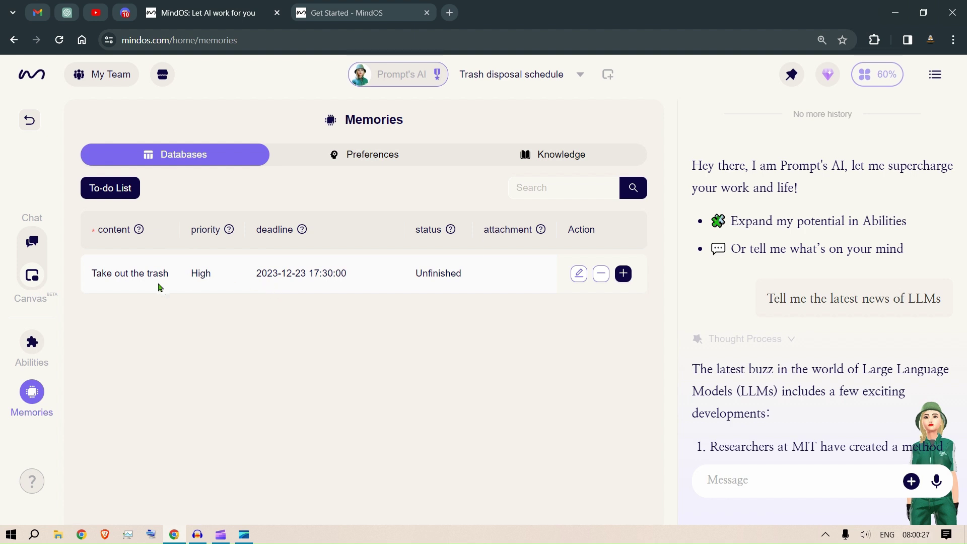
Step: Start a new to-do entry, then reload the To-do List showing 'Take out the trash'
click(623, 273)
click(165, 279)
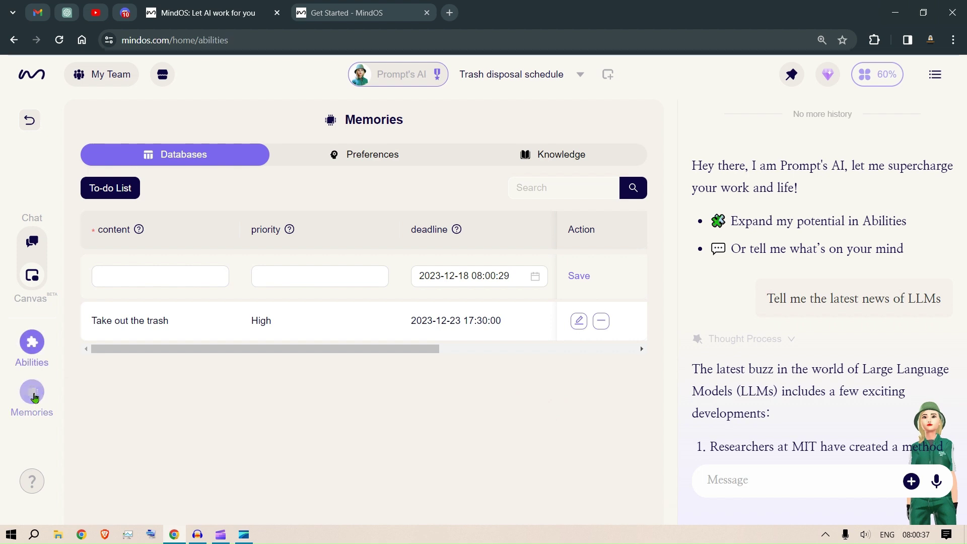
click(32, 342)
click(33, 395)
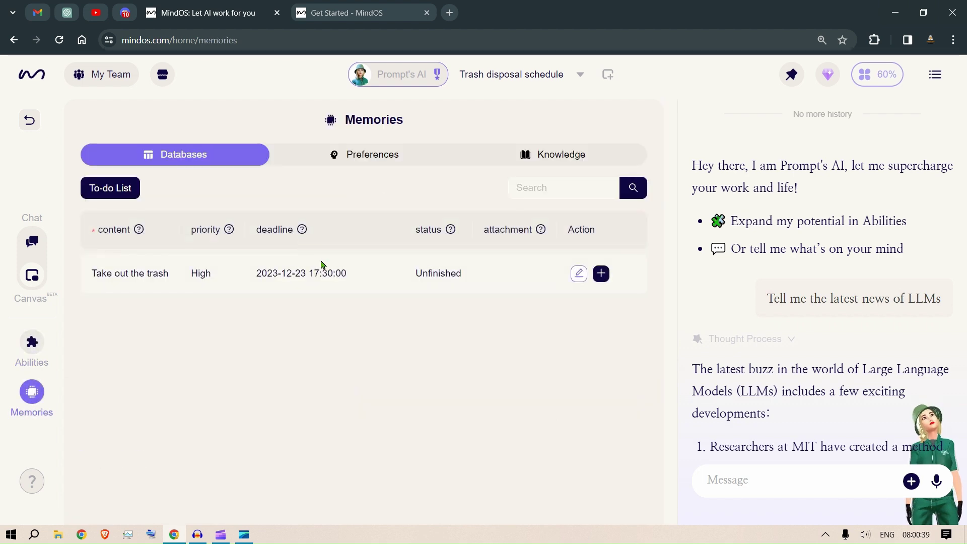
scroll(803, 421, down, 10)
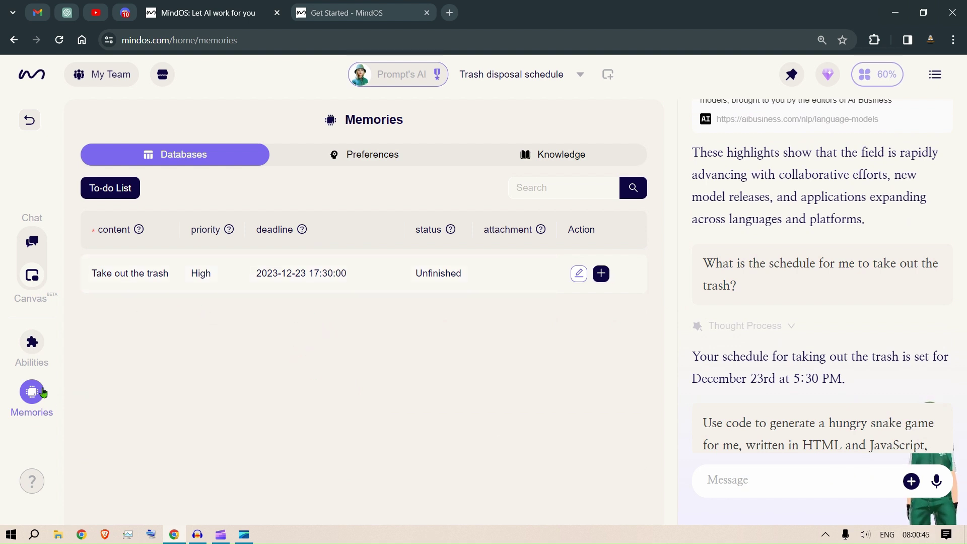
Step: Show the Preferences tab with the General preference reserving Sundays for household chores
click(337, 160)
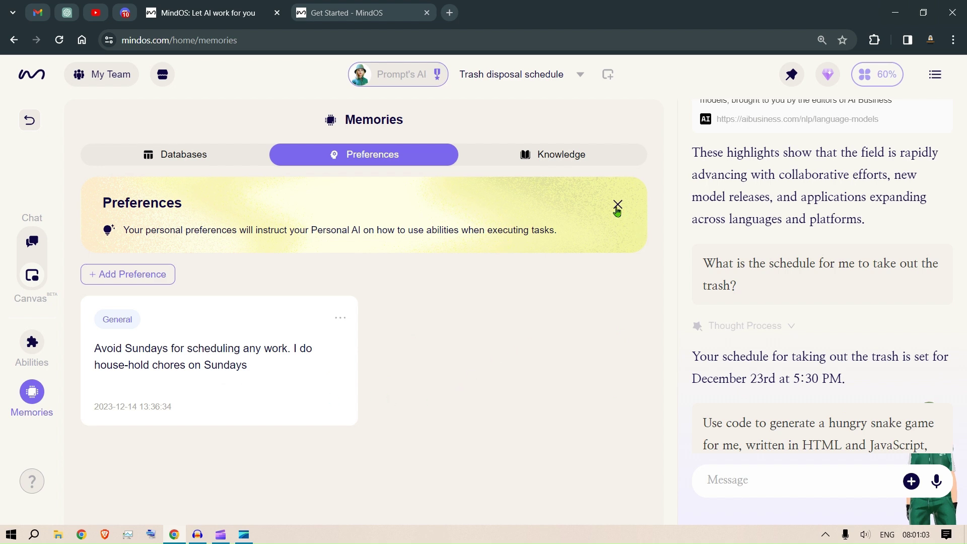
click(556, 155)
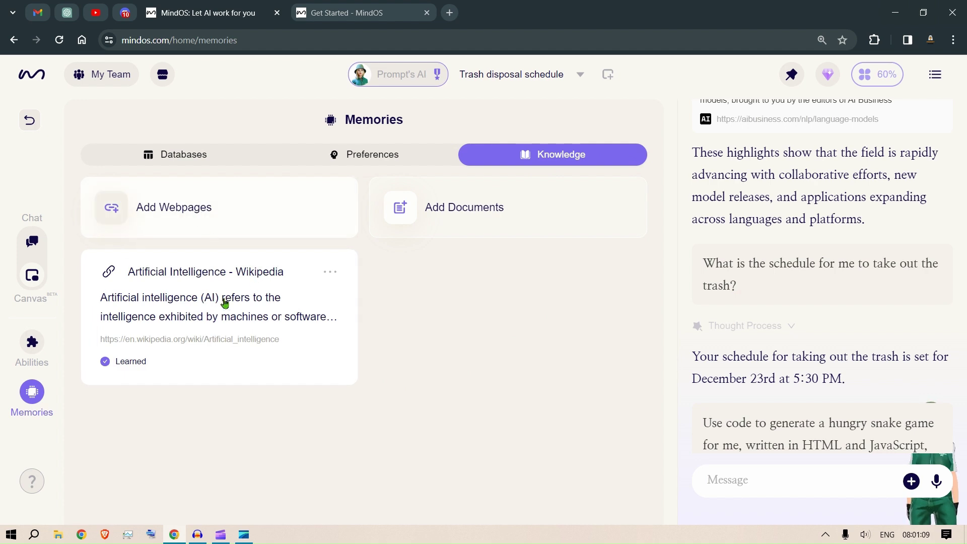
click(216, 214)
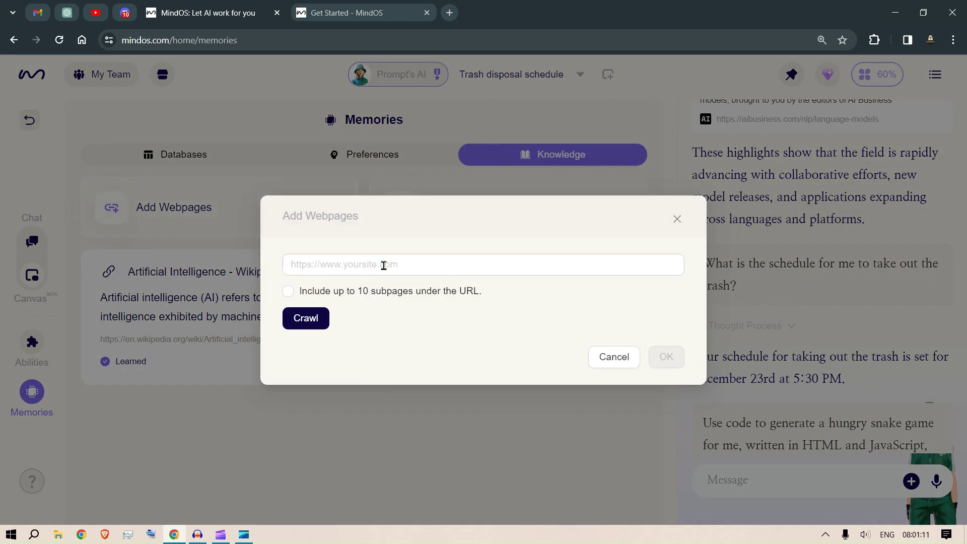
click(420, 269)
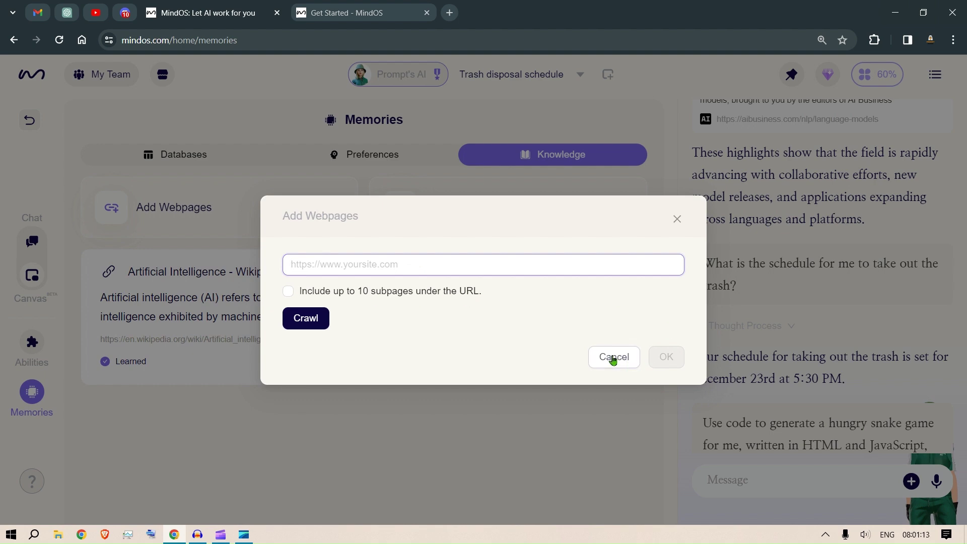
click(613, 356)
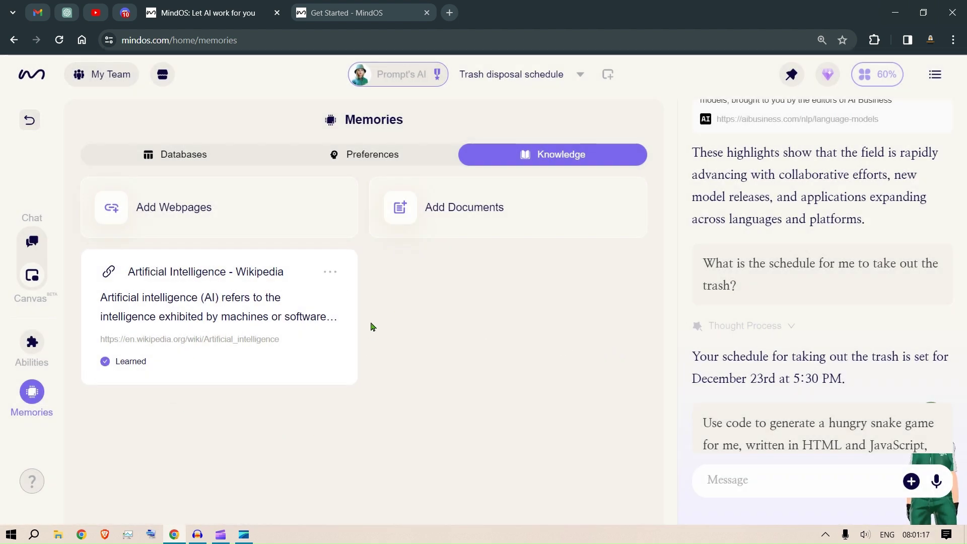
click(294, 213)
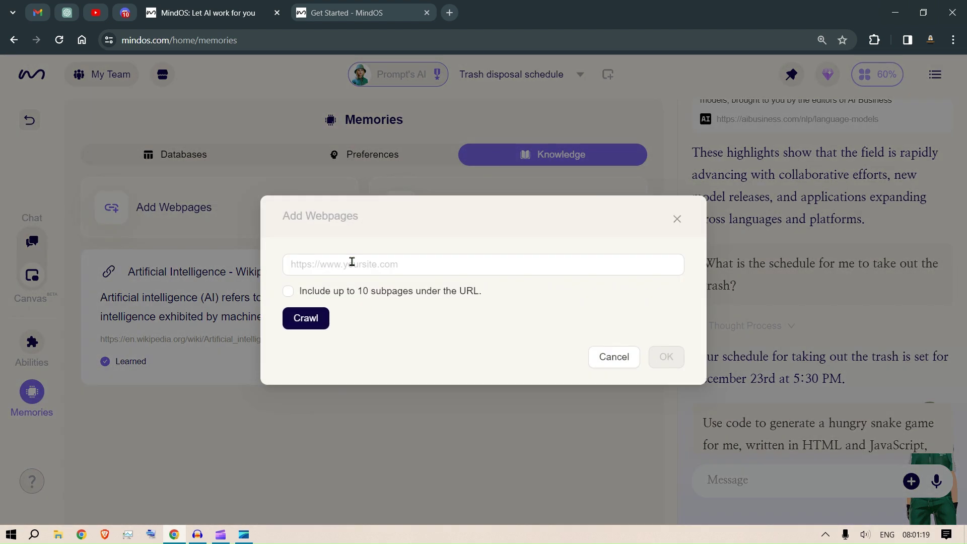
click(610, 362)
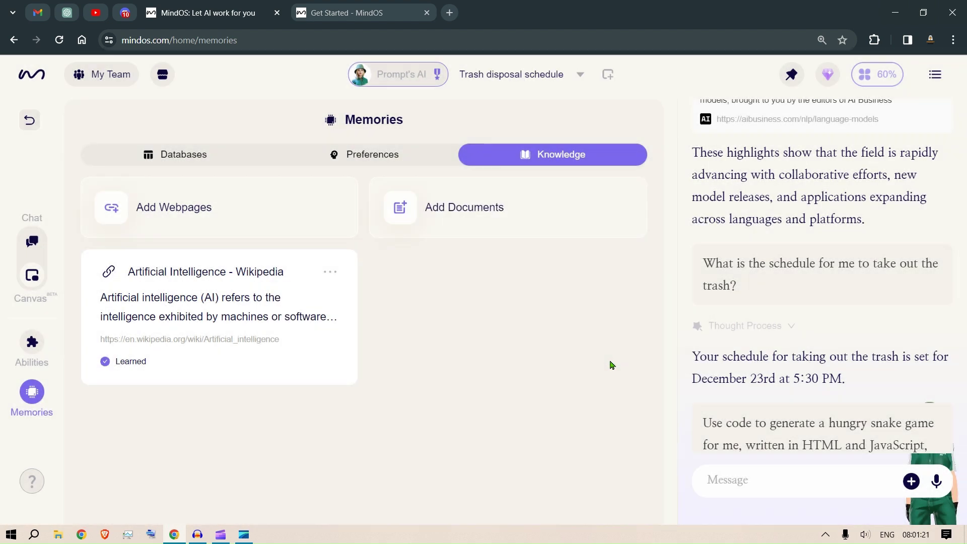
click(477, 207)
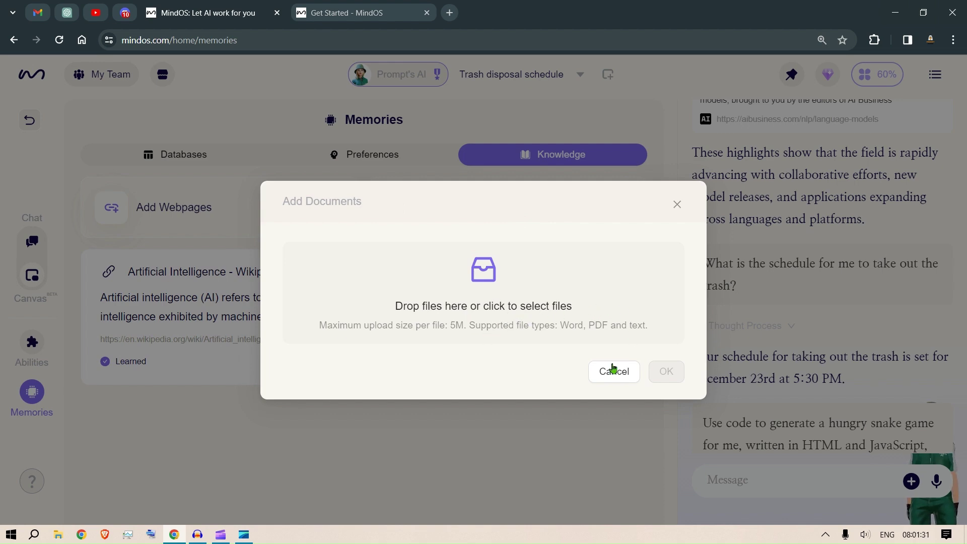
click(612, 373)
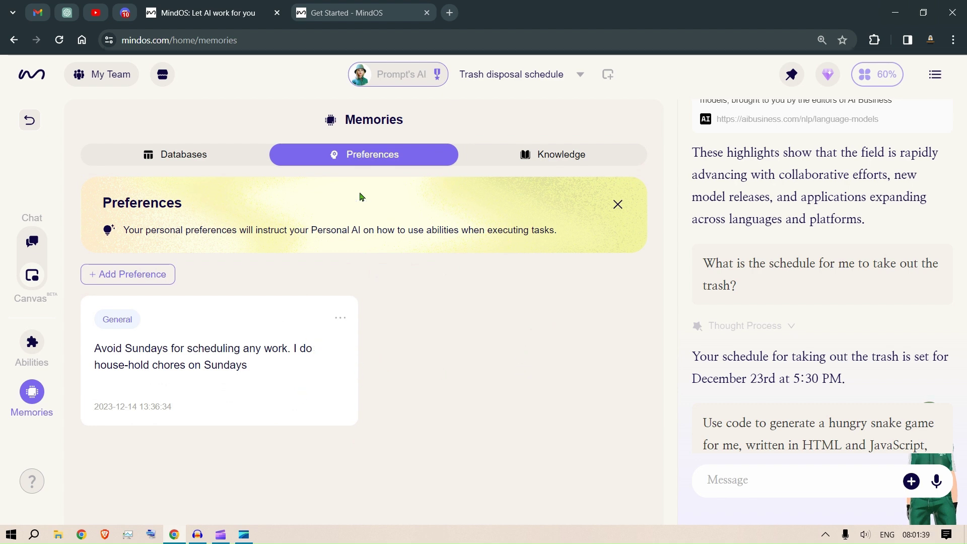
Step: Browse the Abilities automation cards, then show Pins with the 1218 and 1217 newsletters
click(191, 157)
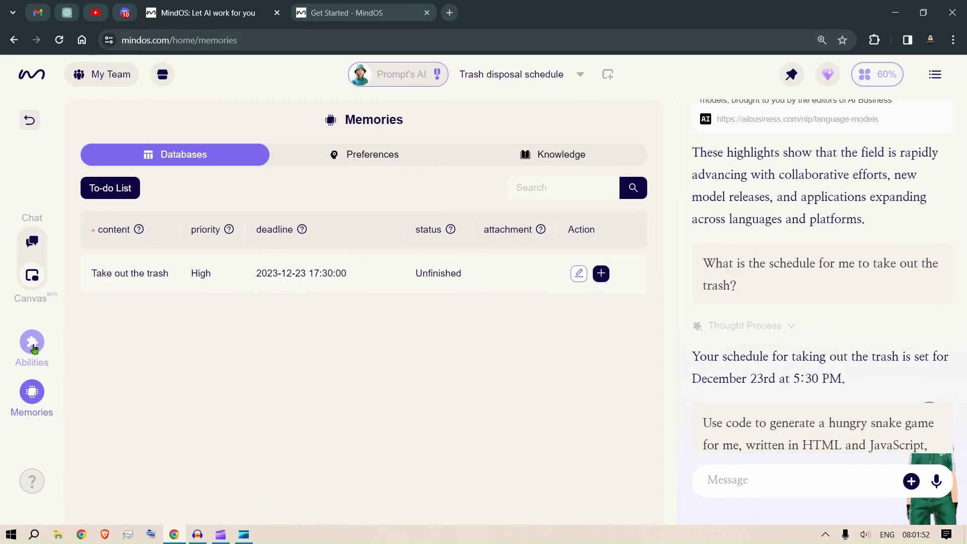
click(33, 347)
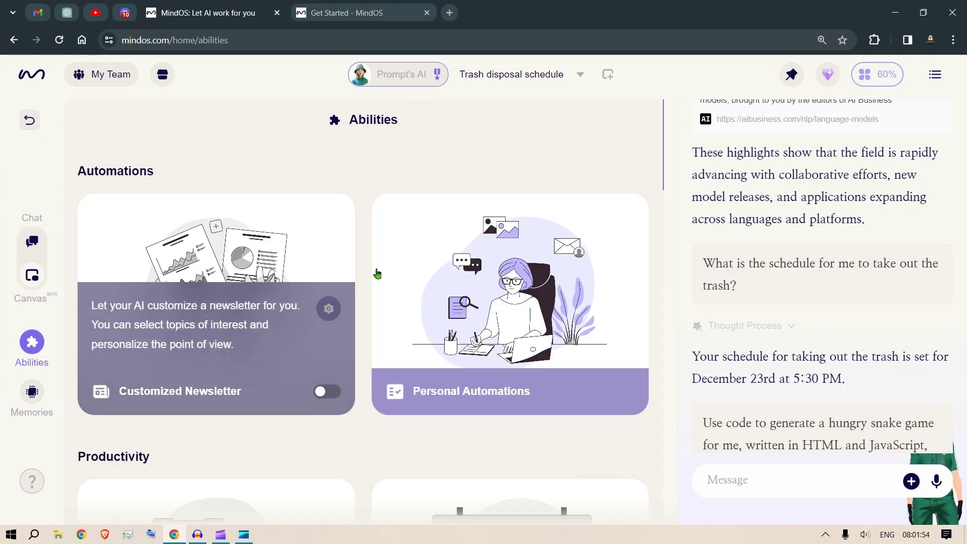
scroll(535, 244, down, 2)
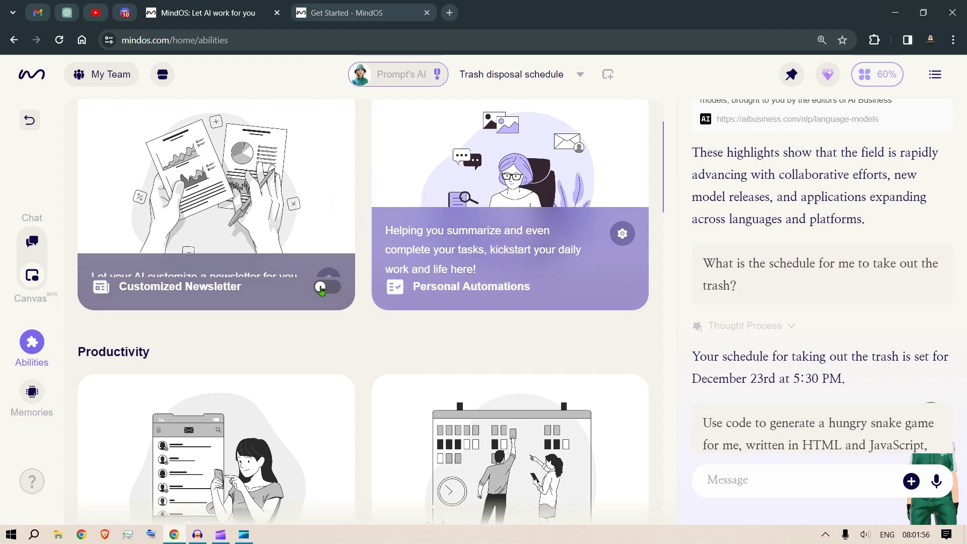
scroll(322, 290, up, 2)
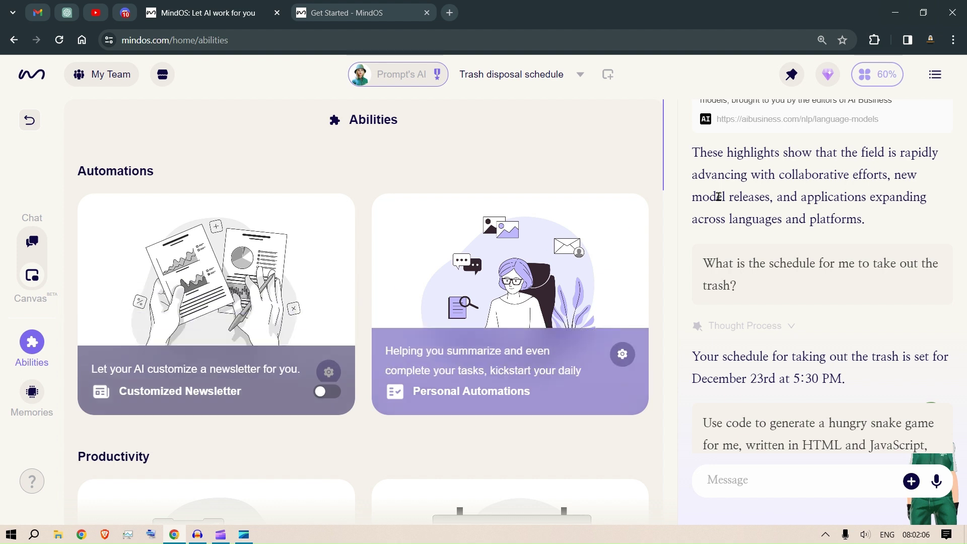
click(778, 79)
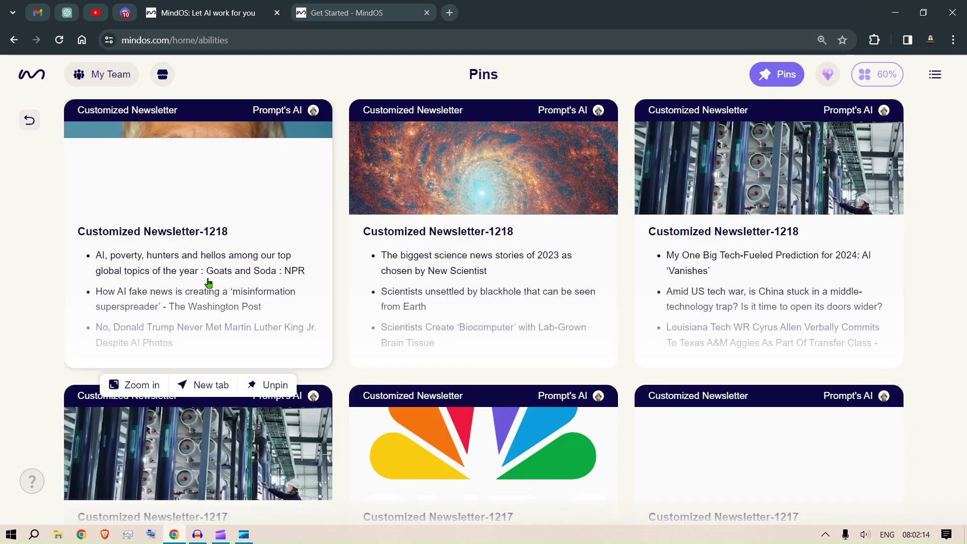
Step: Open the Dec 17th Customized Newsletter in a new tab and read through its articles
click(209, 283)
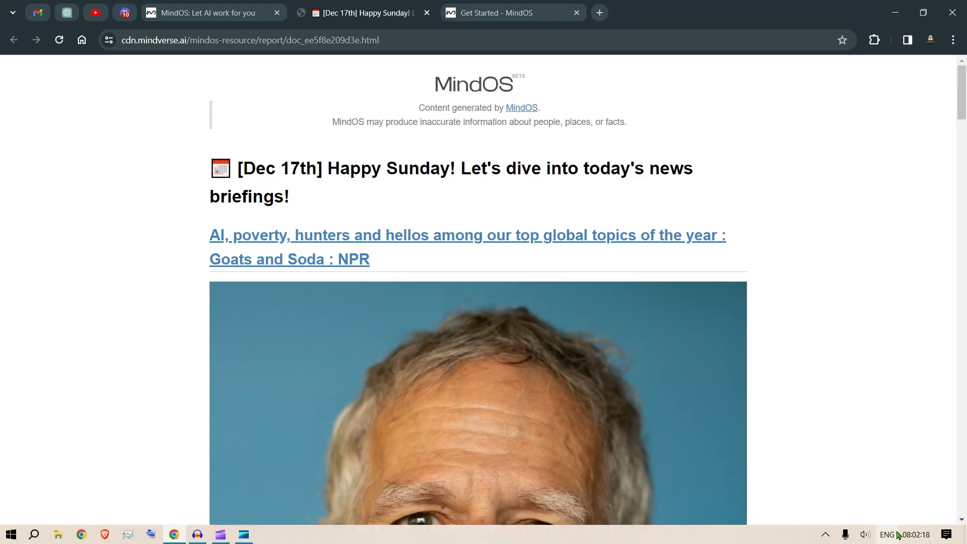
click(915, 535)
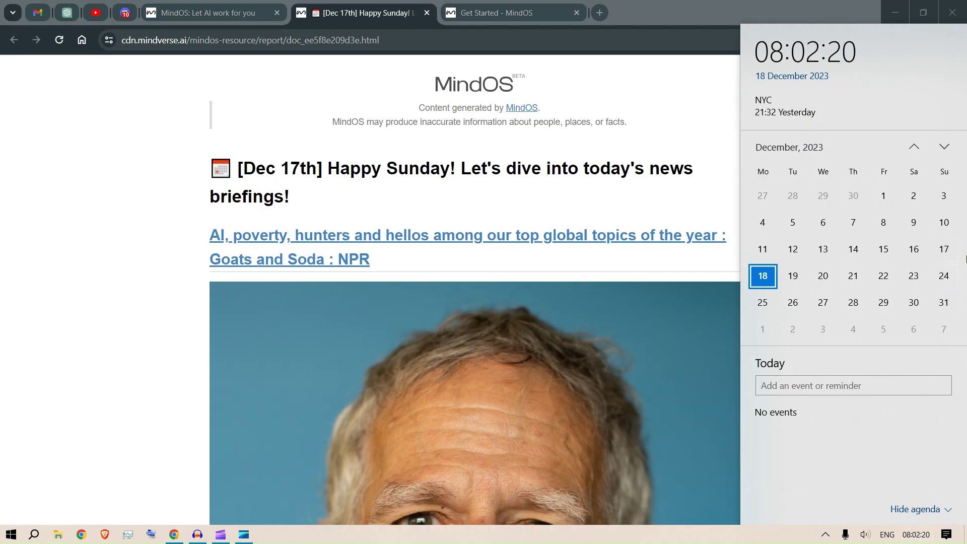
click(364, 5)
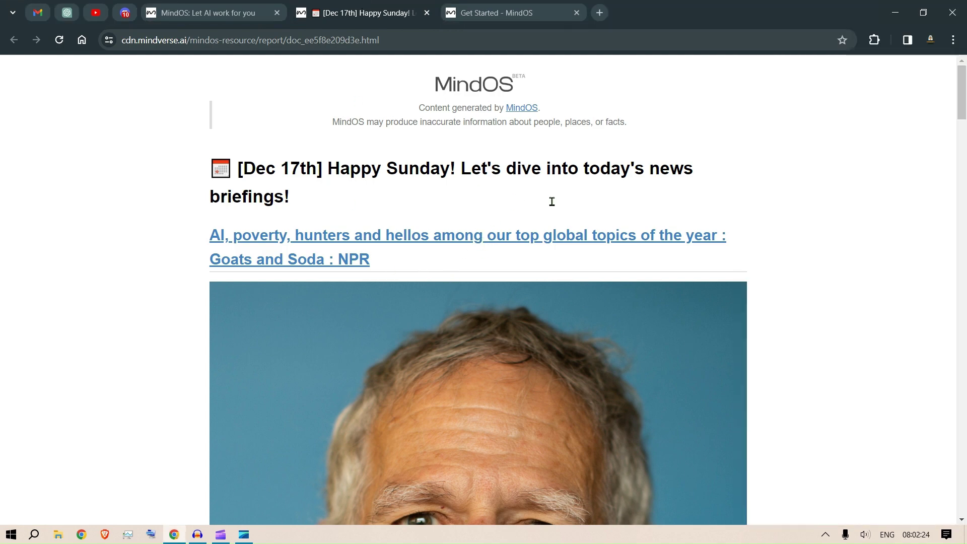
scroll(669, 246, down, 5)
scroll(669, 247, down, 18)
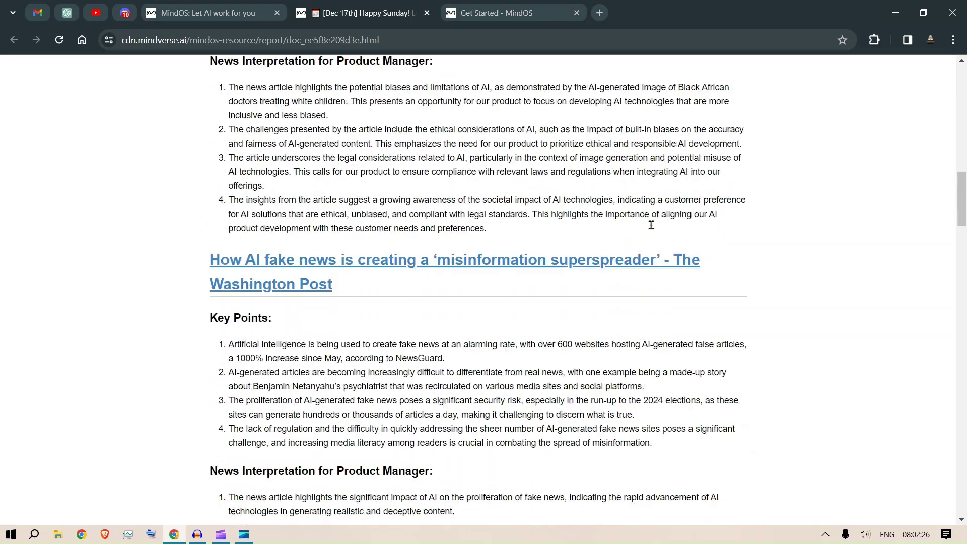
scroll(651, 219, down, 20)
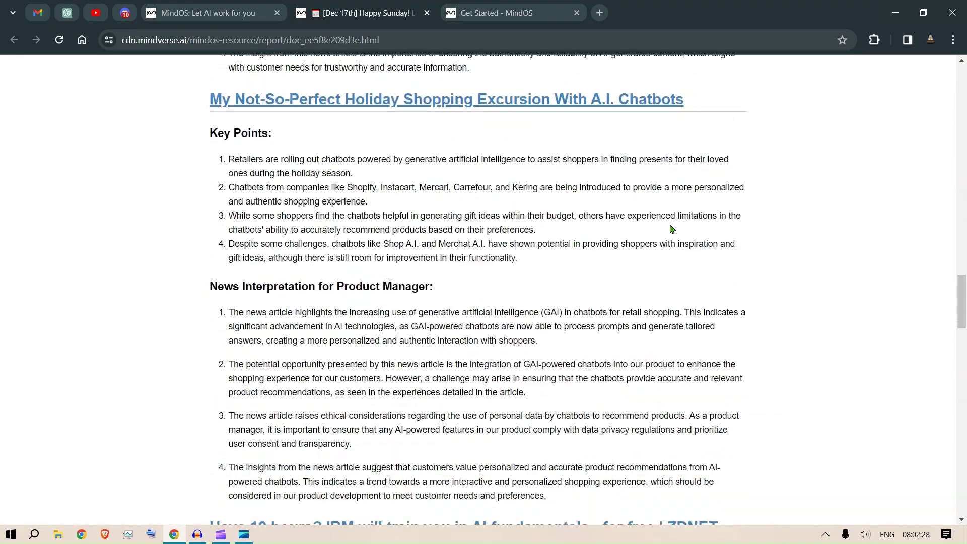
scroll(674, 223, down, 20)
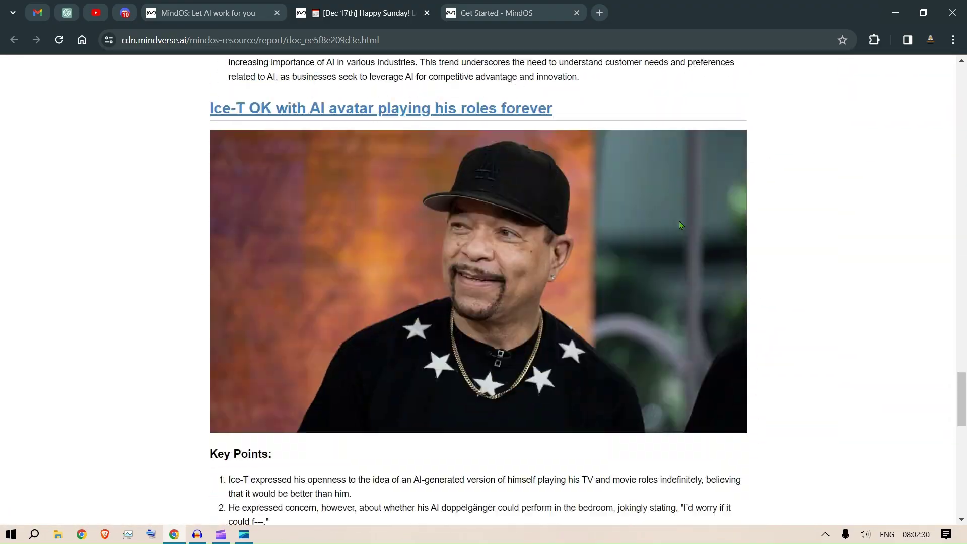
scroll(682, 223, down, 5)
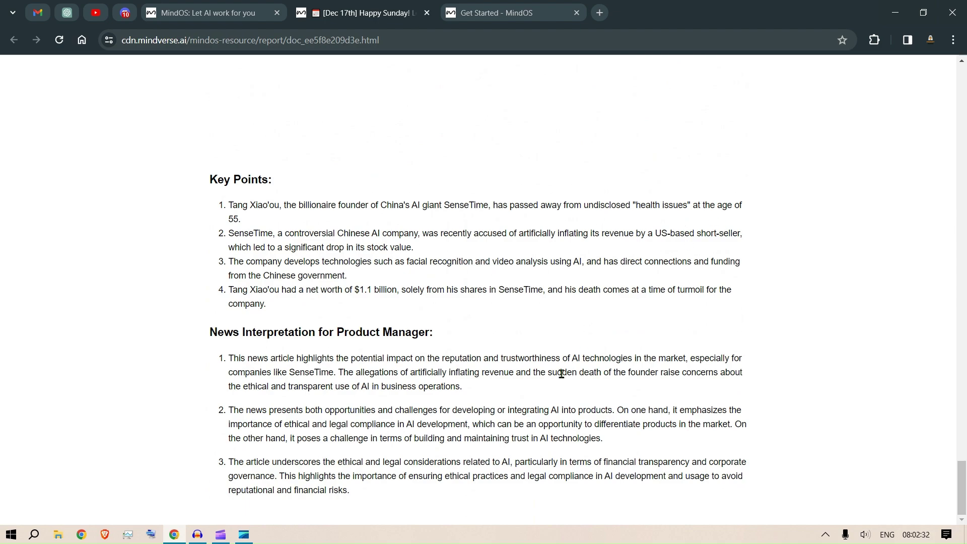
scroll(579, 304, up, 20)
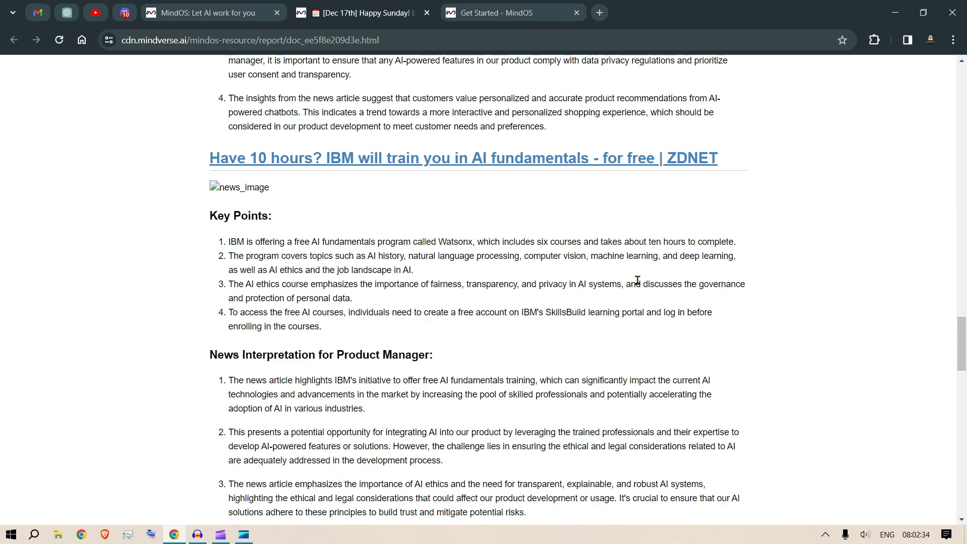
scroll(661, 275, up, 20)
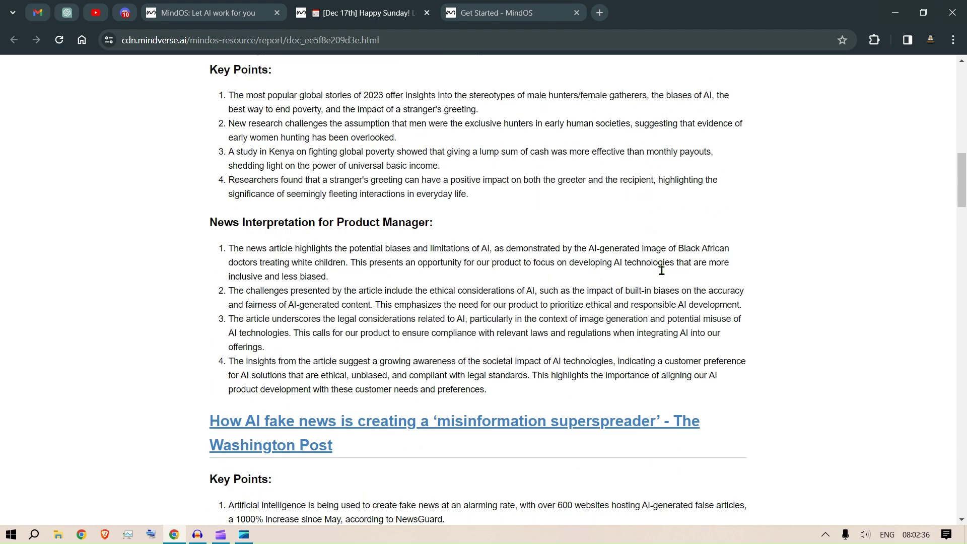
scroll(664, 275, up, 4)
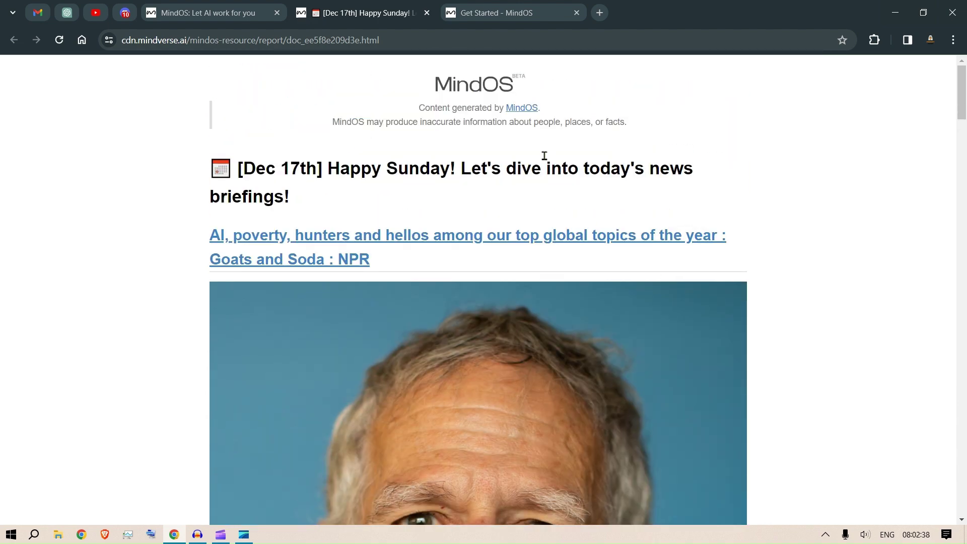
scroll(541, 156, down, 18)
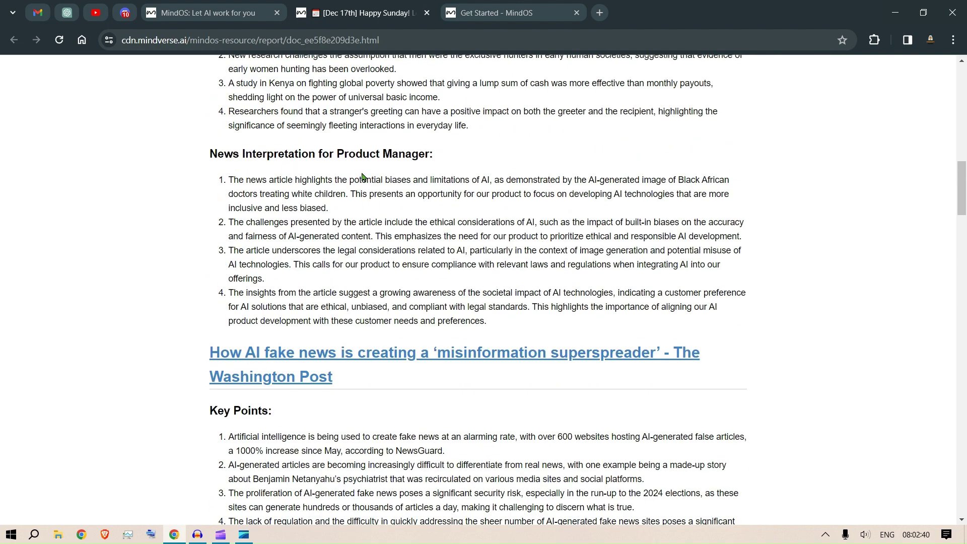
Step: Select the Product Manager heading and its four points, then return to the MindOS tab
drag(335, 154, 437, 158)
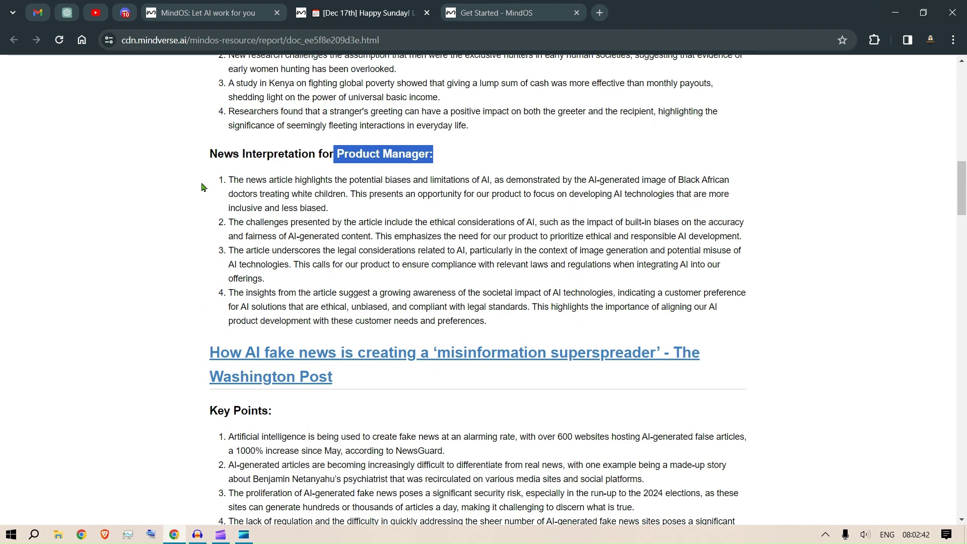
drag(216, 186, 496, 326)
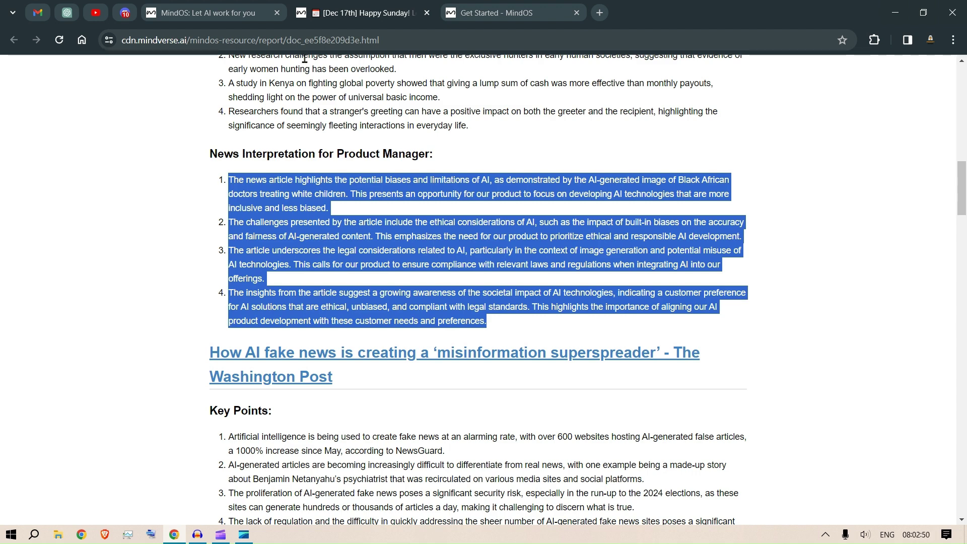
key(ctrl+shift+Tab)
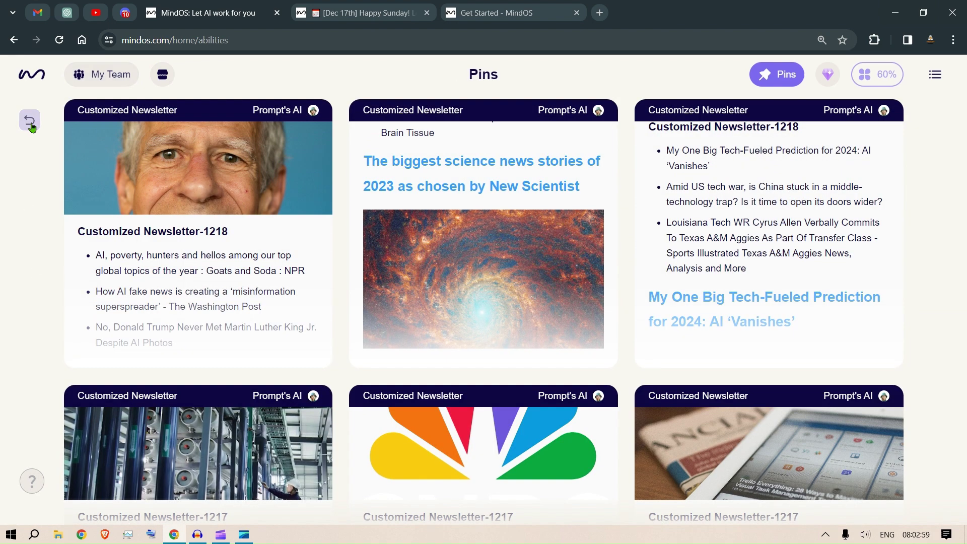
Step: Return to the Abilities overview and browse through its ability cards
click(30, 124)
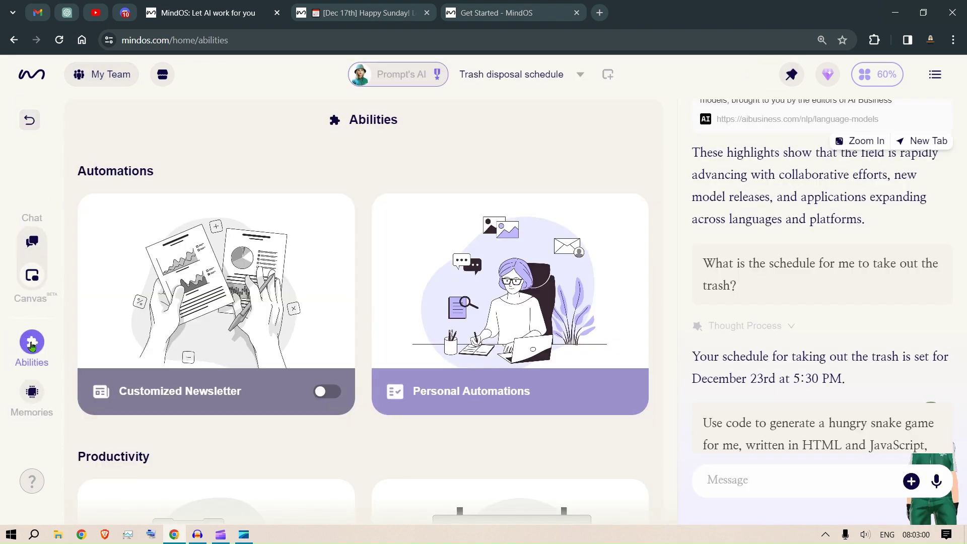
mouse_move(420, 349)
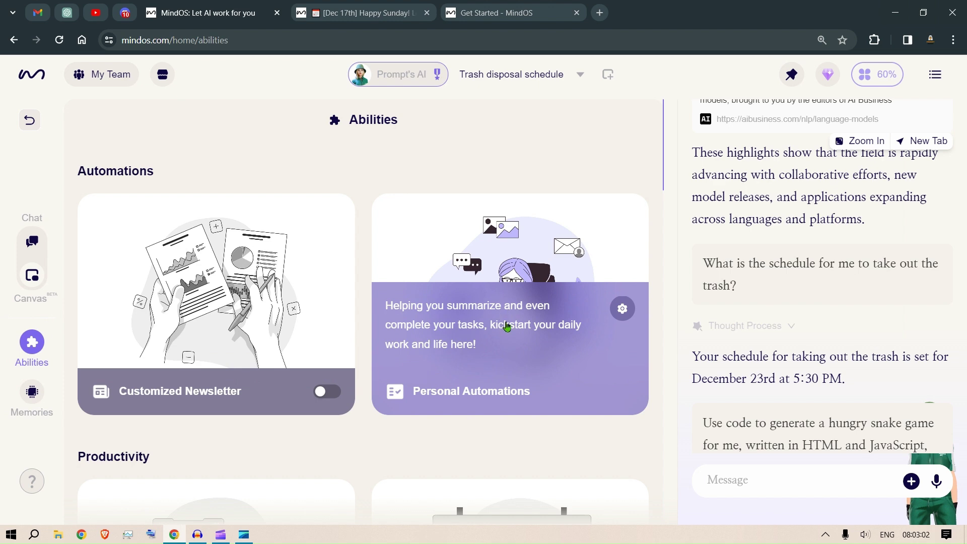
scroll(506, 327, down, 2)
scroll(518, 276, down, 5)
mouse_move(270, 216)
scroll(237, 262, up, 1)
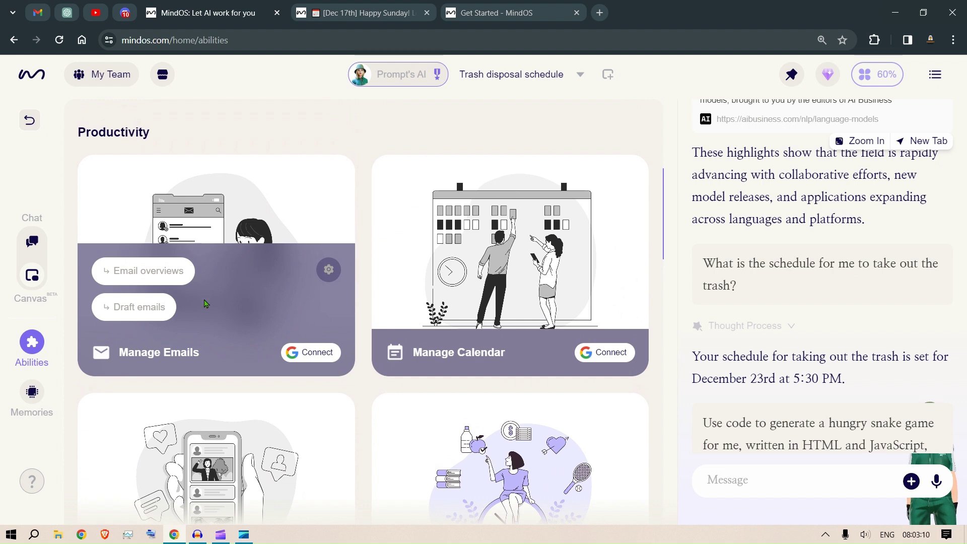
scroll(283, 304, down, 1)
scroll(285, 302, up, 1)
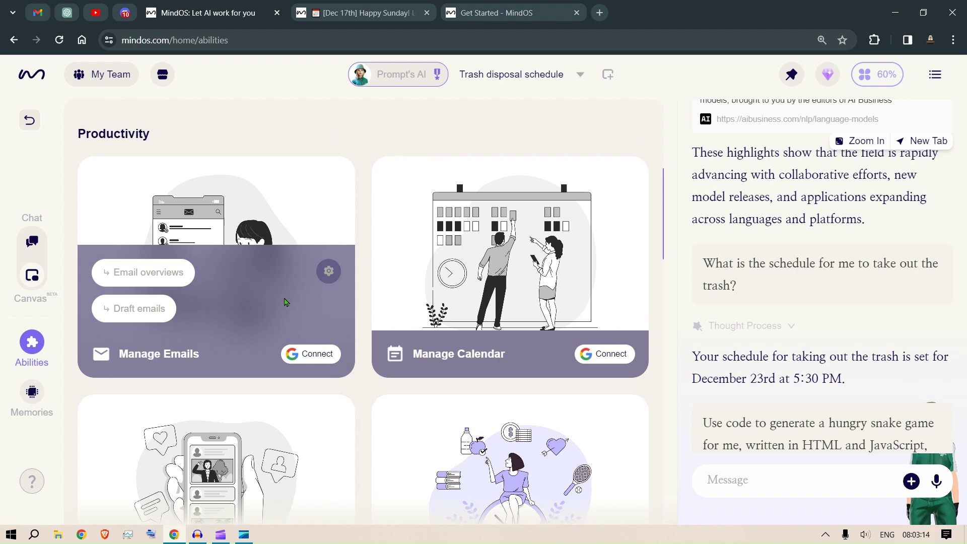
mouse_move(479, 297)
scroll(480, 294, down, 2)
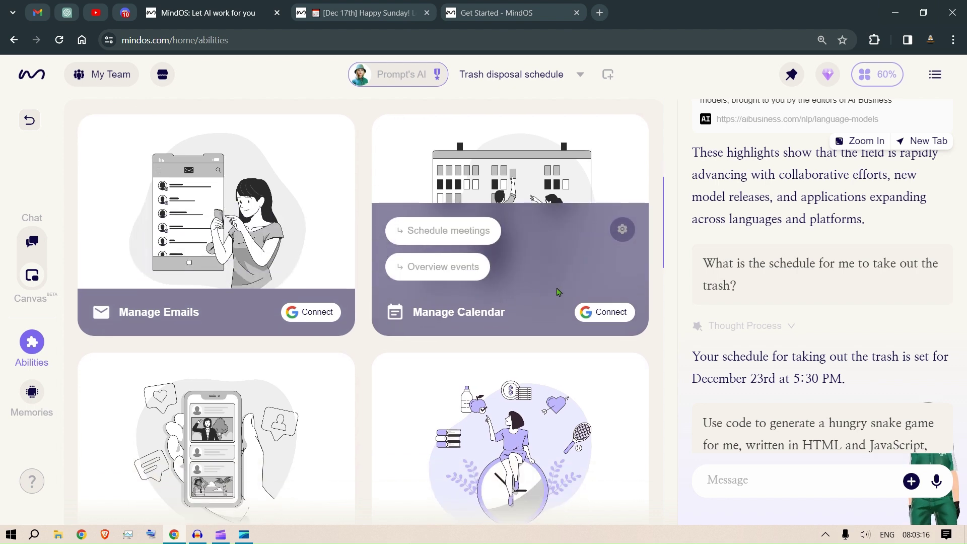
scroll(559, 291, up, 1)
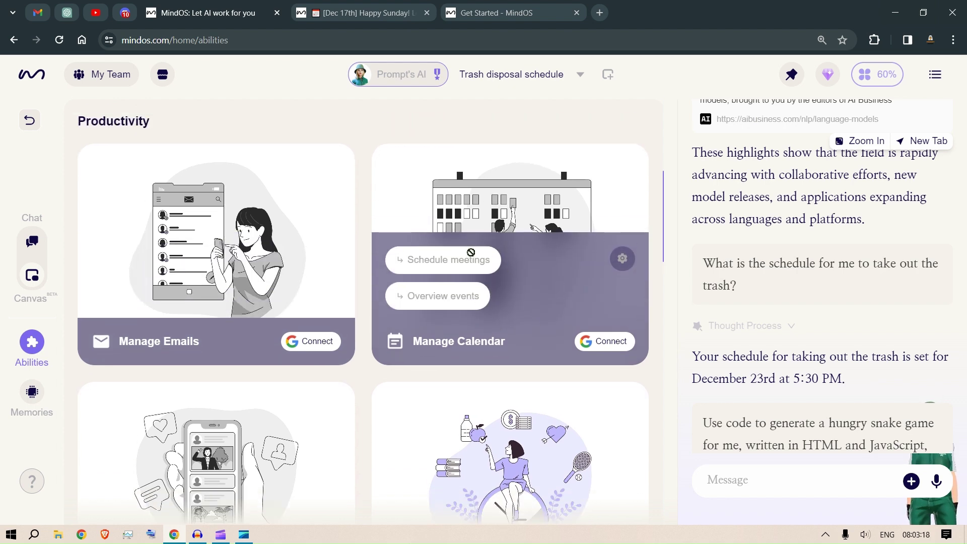
scroll(473, 262, down, 3)
scroll(474, 262, down, 2)
mouse_move(251, 276)
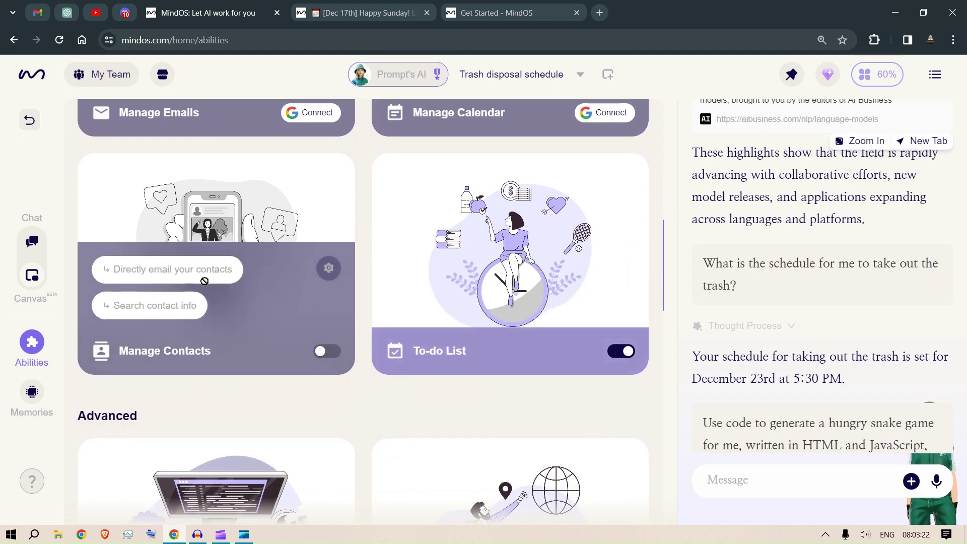
mouse_move(535, 323)
Step: Enable the Explore Local Places ability further down the list, then scroll back up
scroll(536, 324, down, 1)
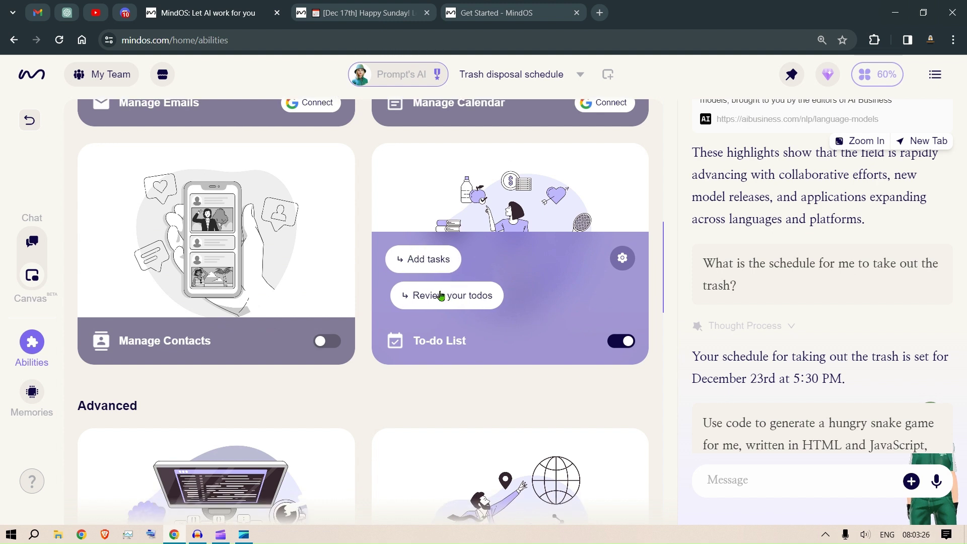
scroll(533, 299, down, 1)
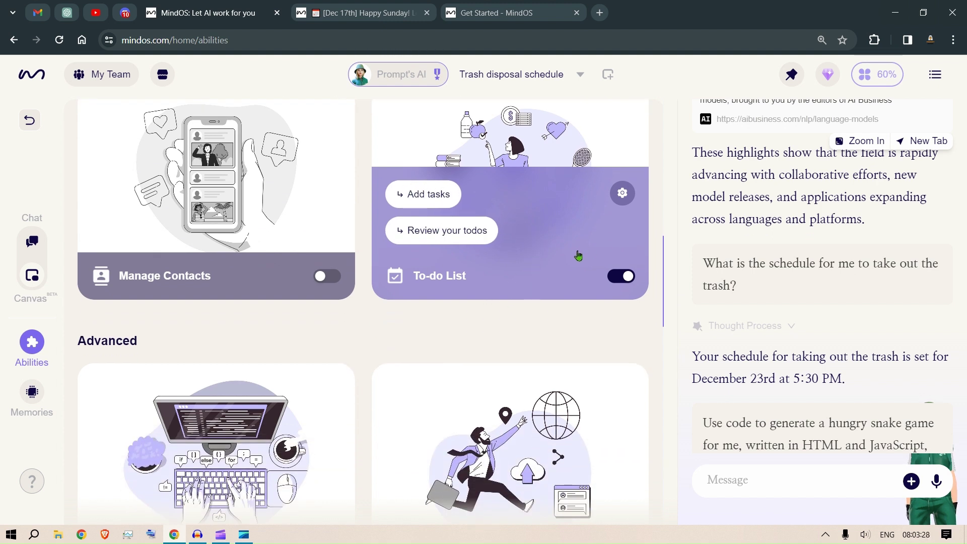
scroll(493, 274, down, 3)
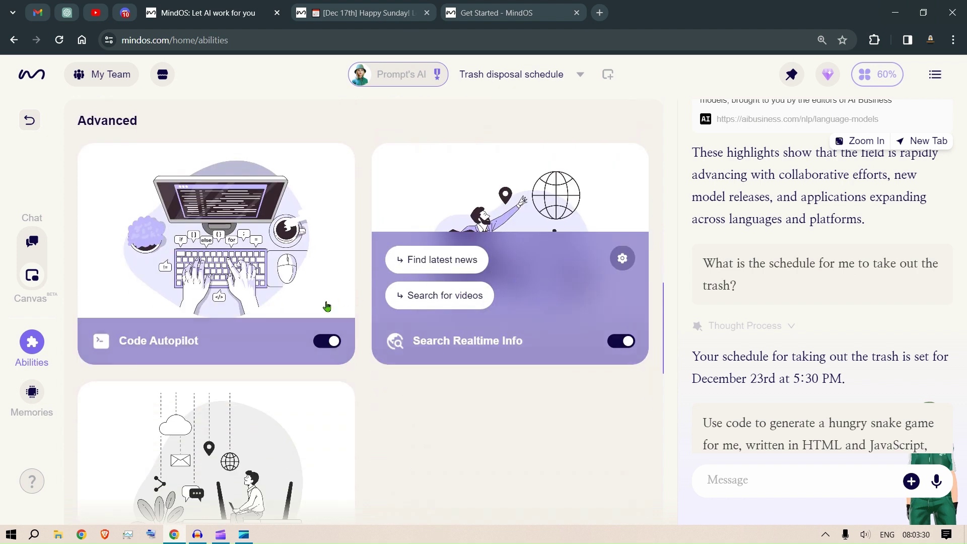
mouse_move(291, 365)
mouse_move(486, 358)
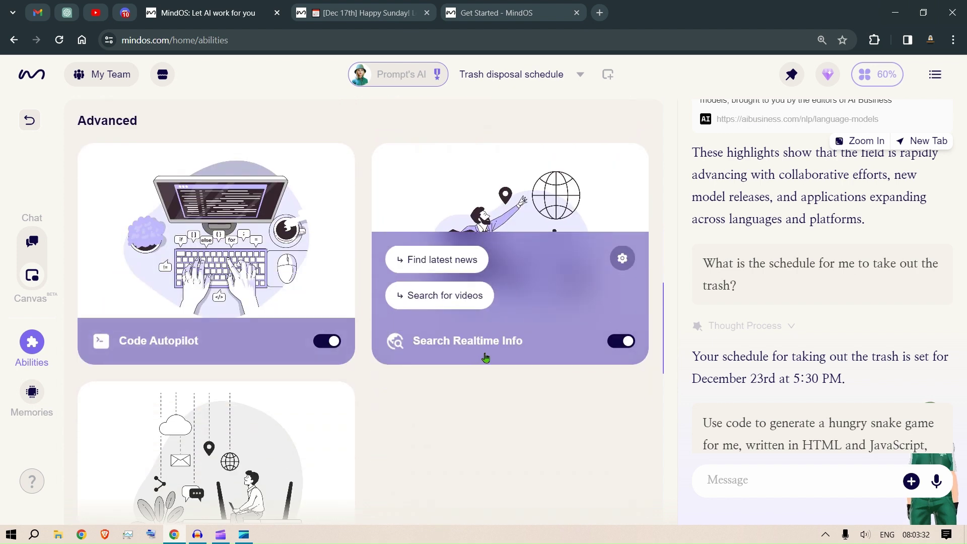
scroll(481, 346, down, 2)
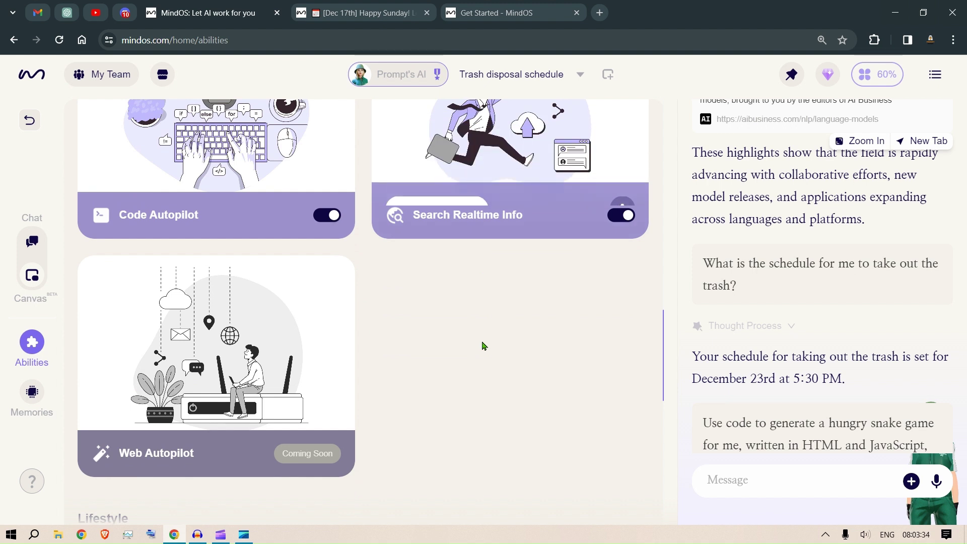
scroll(483, 346, down, 1)
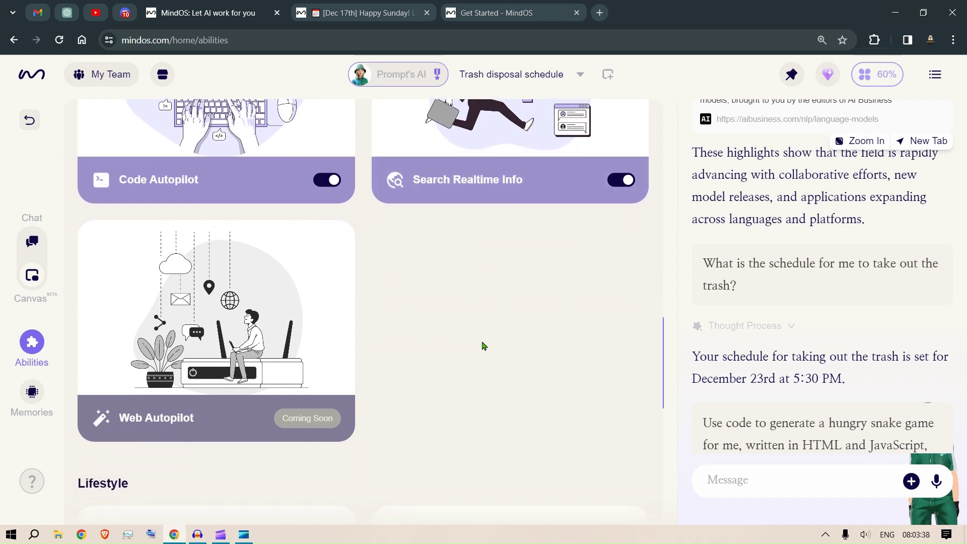
scroll(483, 346, down, 6)
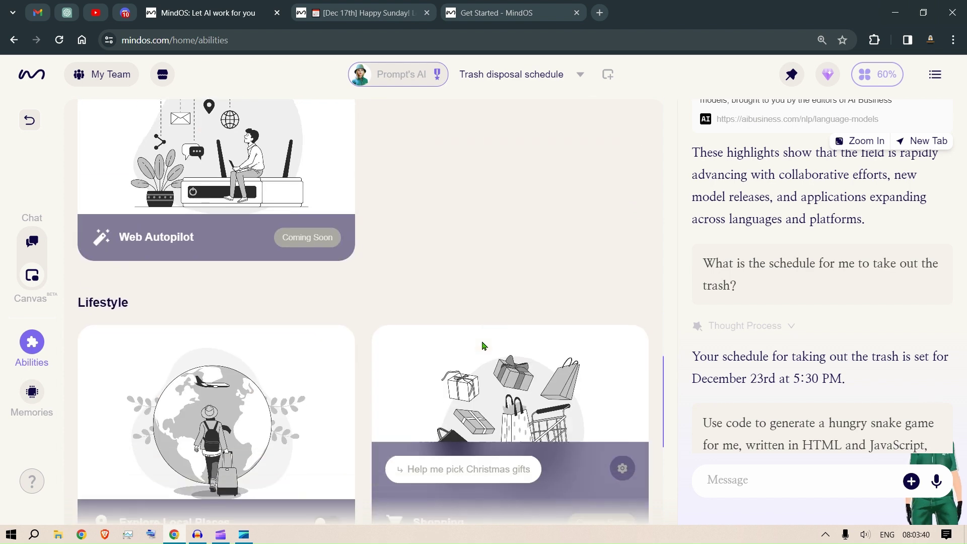
scroll(554, 372, down, 1)
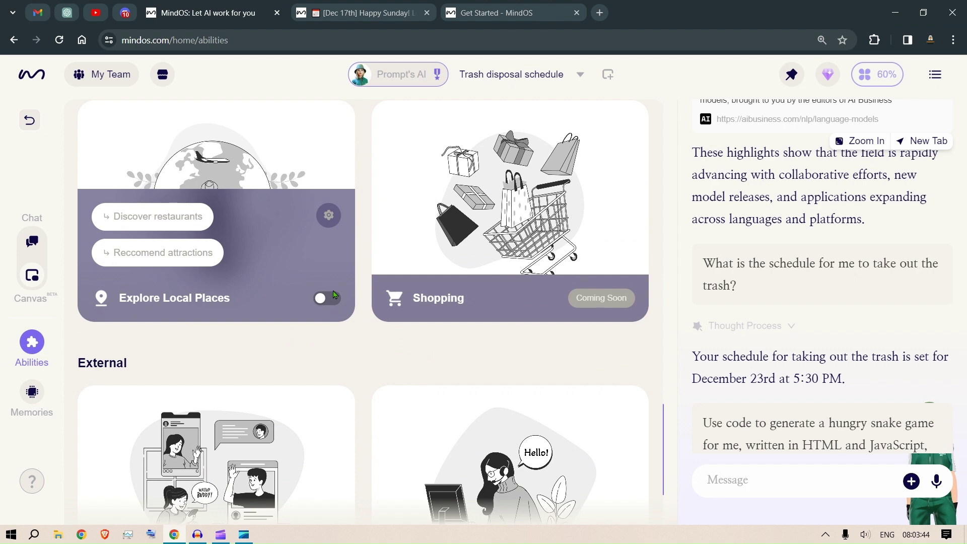
click(322, 299)
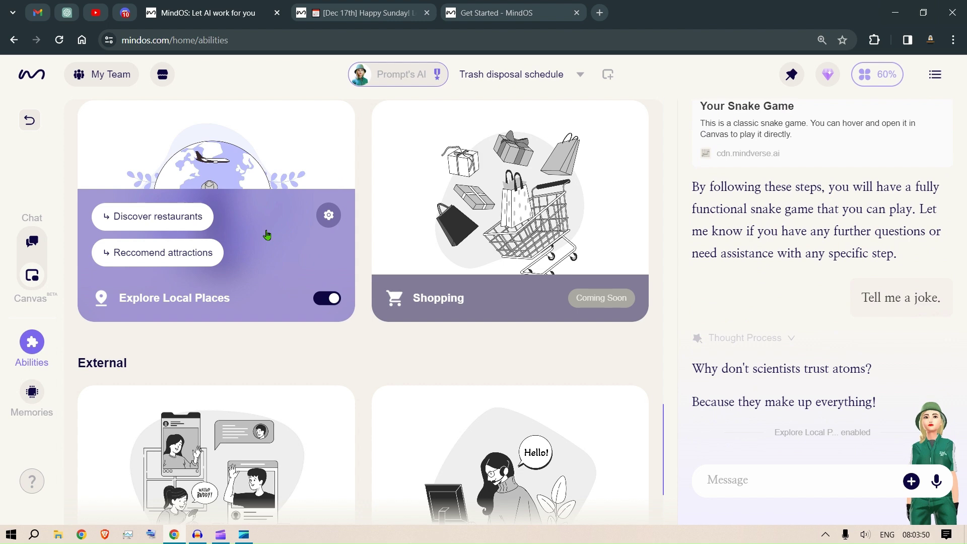
scroll(490, 281, down, 2)
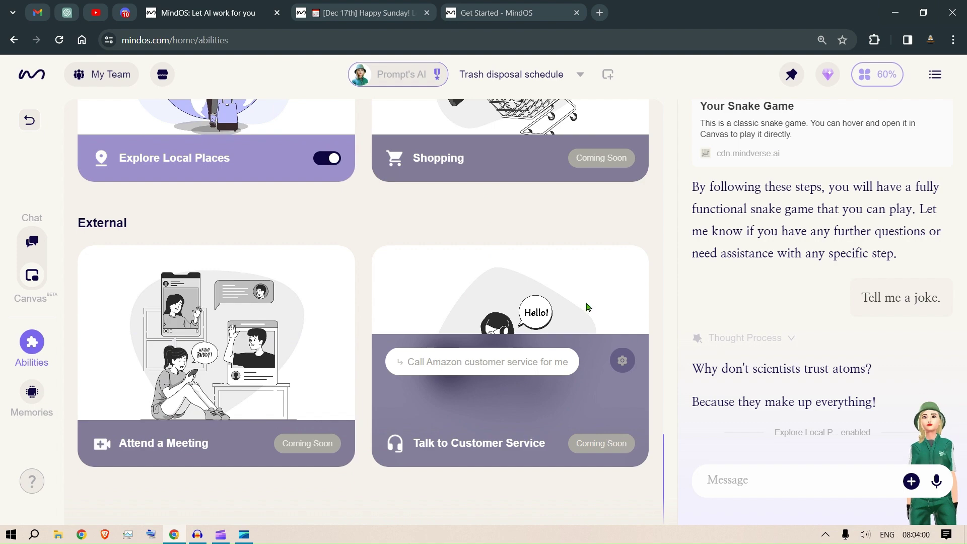
scroll(588, 306, up, 15)
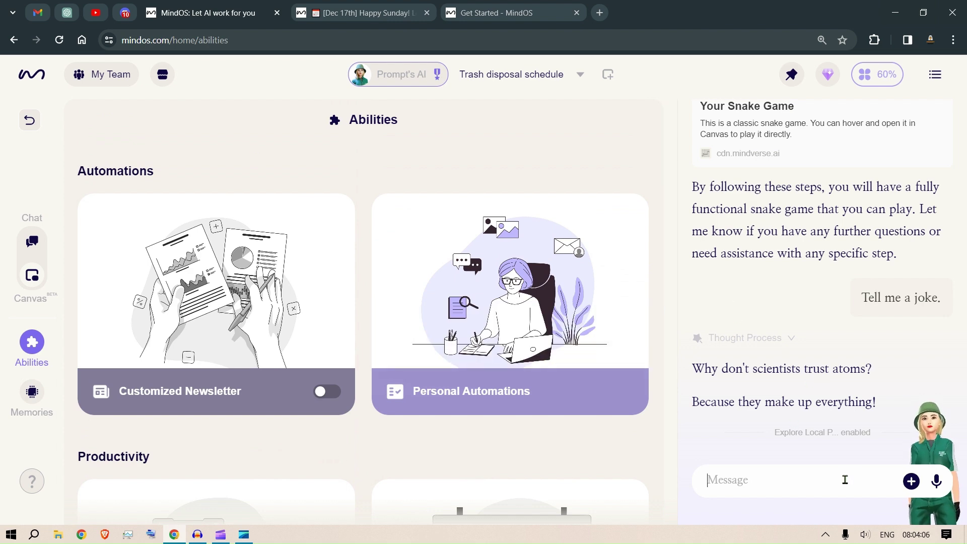
Step: Return to the chat conversation and select the earlier trash schedule question
click(32, 243)
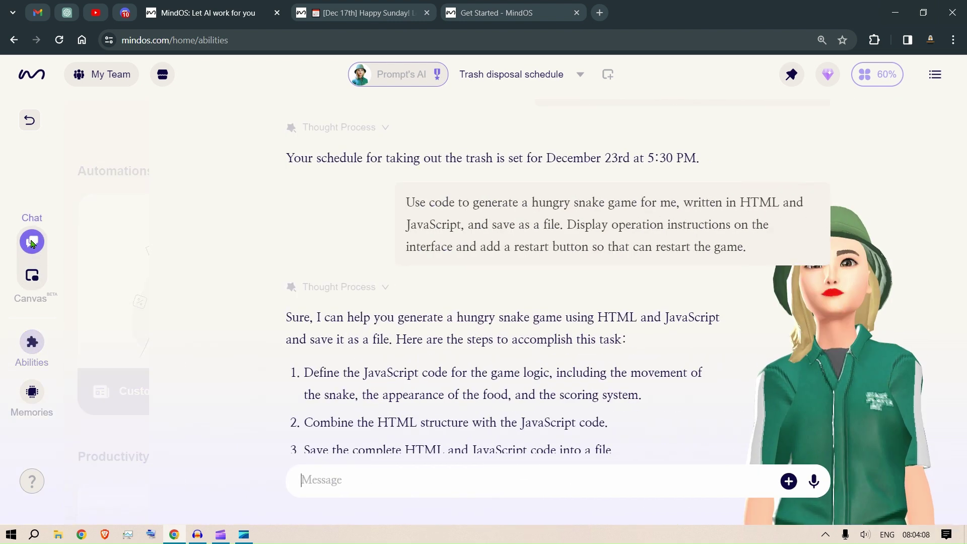
scroll(555, 301, up, 10)
scroll(555, 301, down, 3)
scroll(554, 301, up, 1)
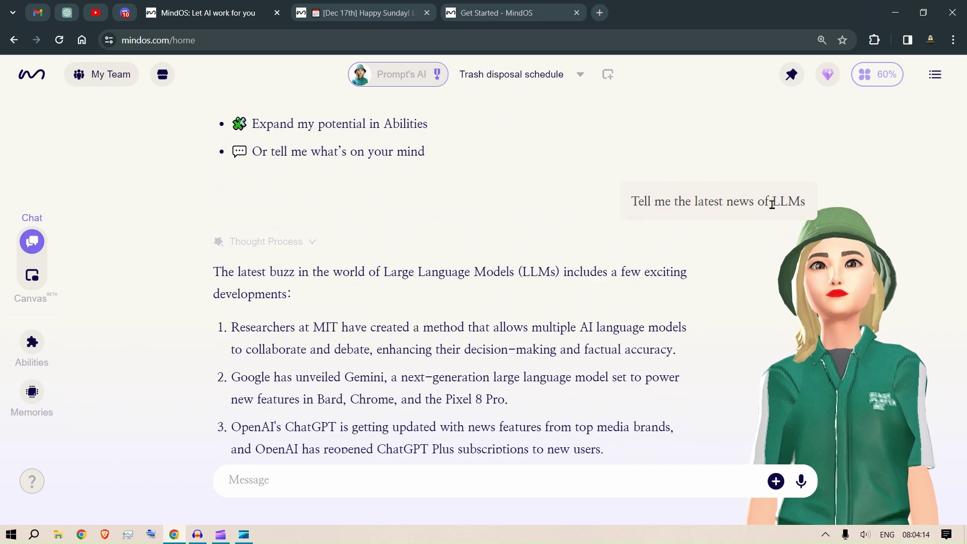
scroll(477, 335, down, 2)
scroll(368, 293, down, 12)
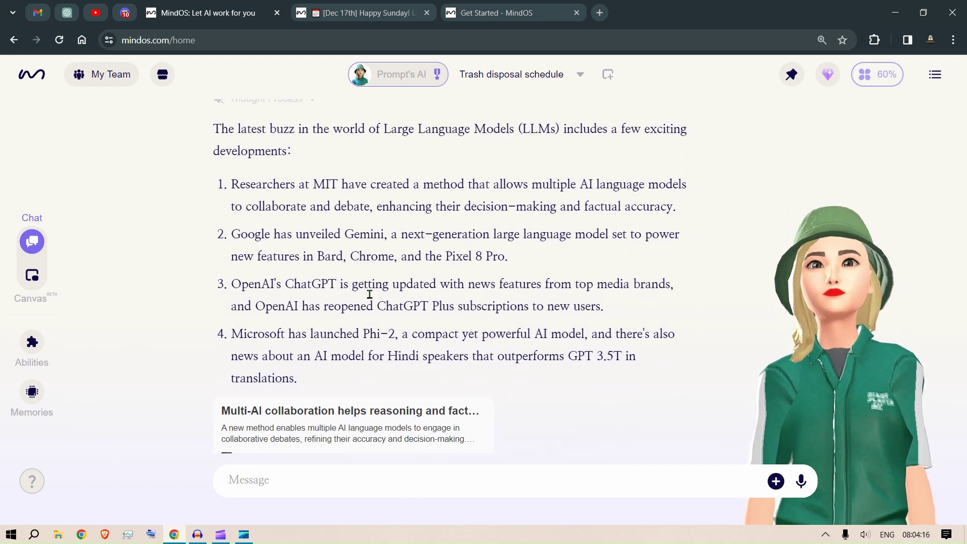
scroll(370, 298, up, 1)
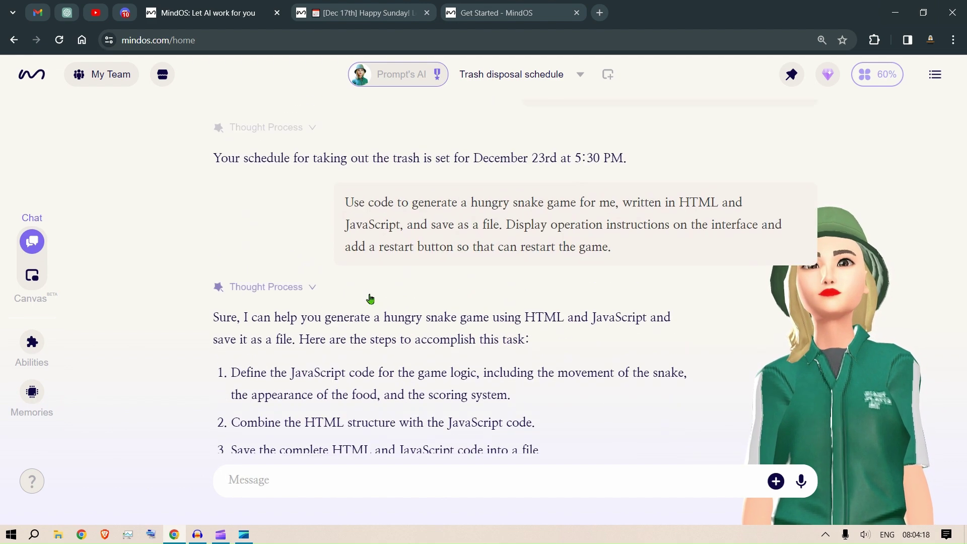
scroll(412, 279, up, 1)
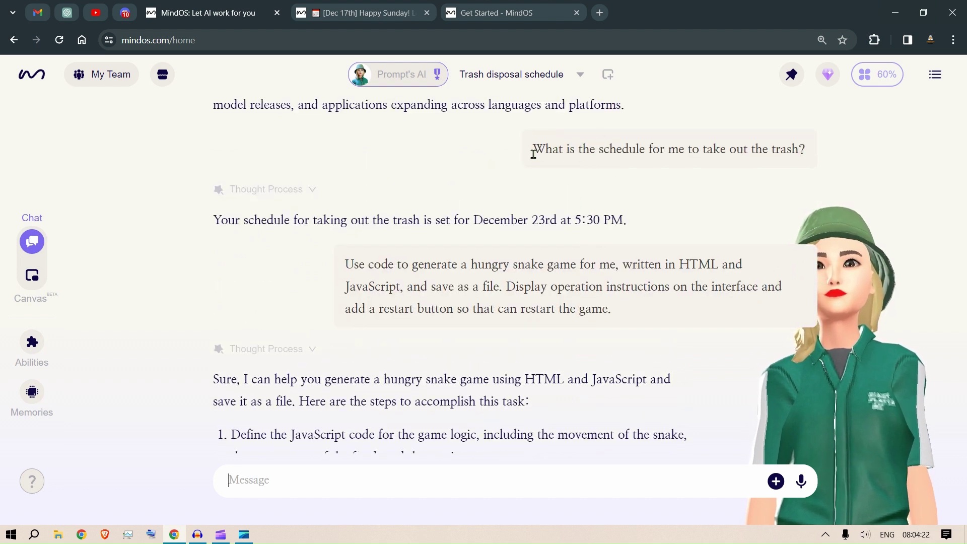
drag(535, 149, 809, 156)
key(ctrl+c)
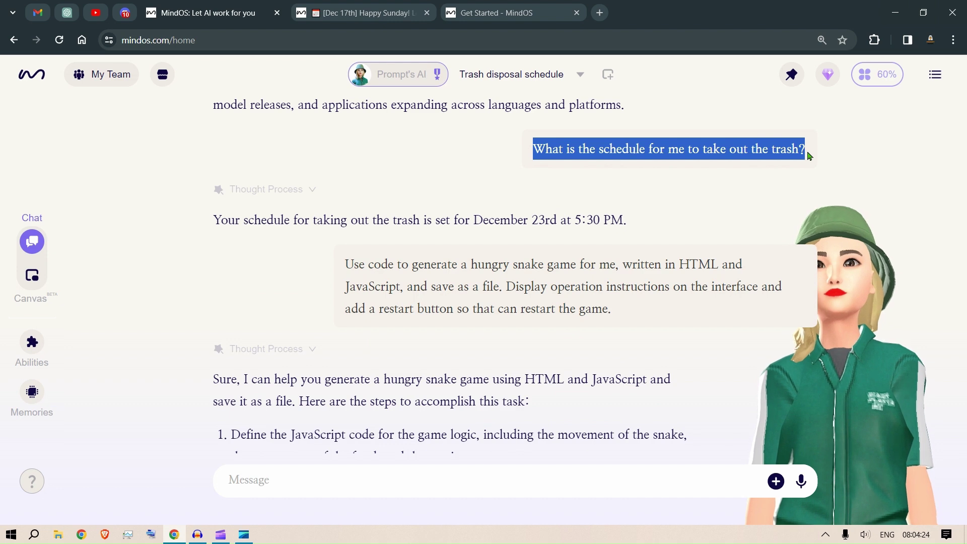
scroll(681, 249, down, 9)
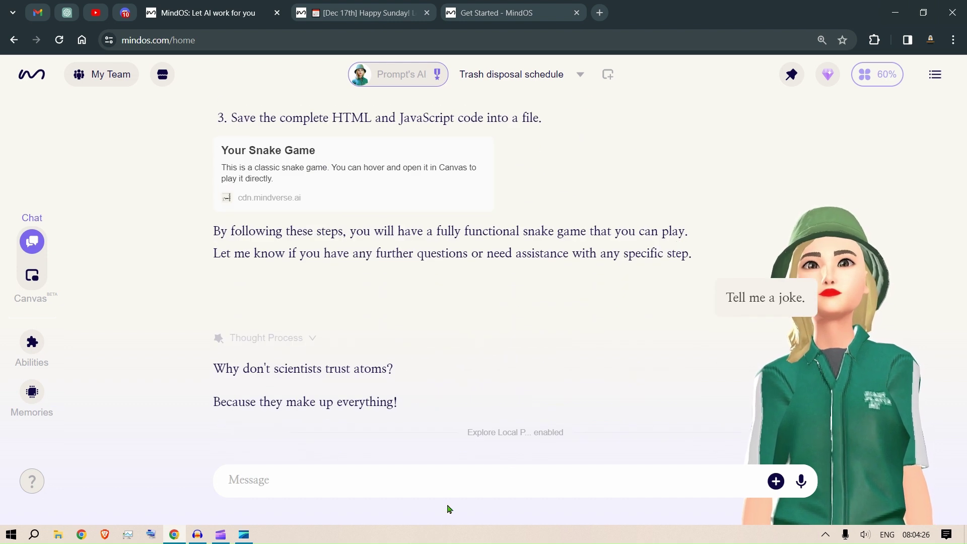
Step: Resend the trash question and highlight the December 23rd, 5:30 PM answer and its not-Sunday remark
key(ctrl+v)
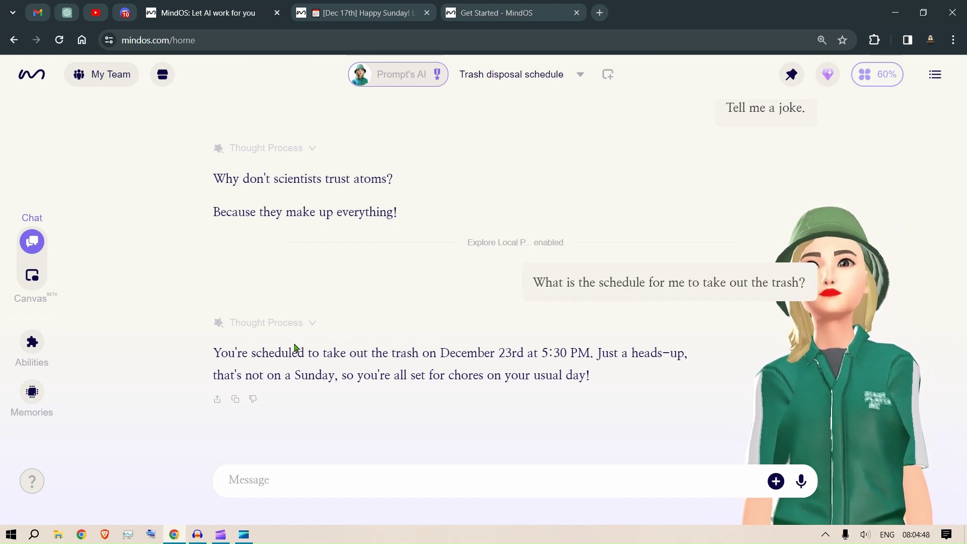
drag(277, 352, 536, 353)
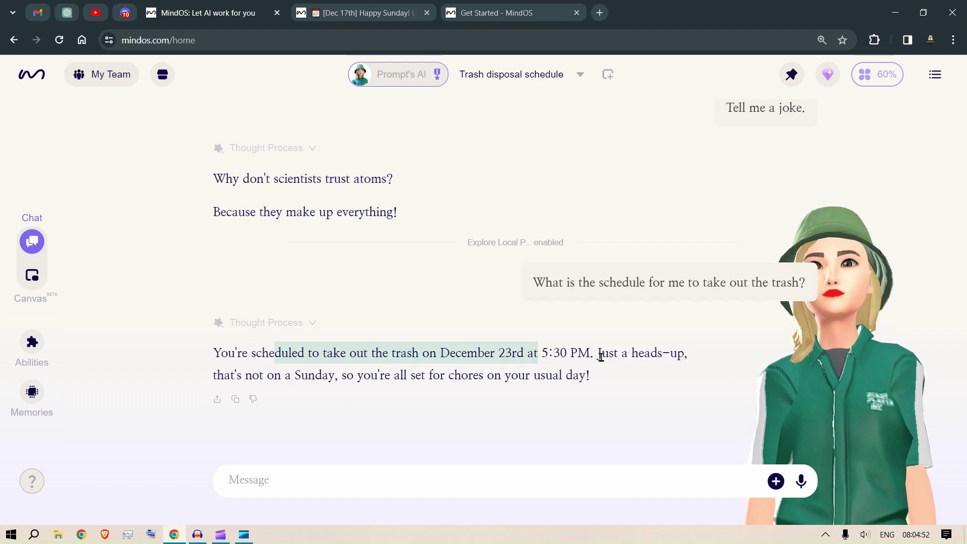
drag(291, 376, 379, 376)
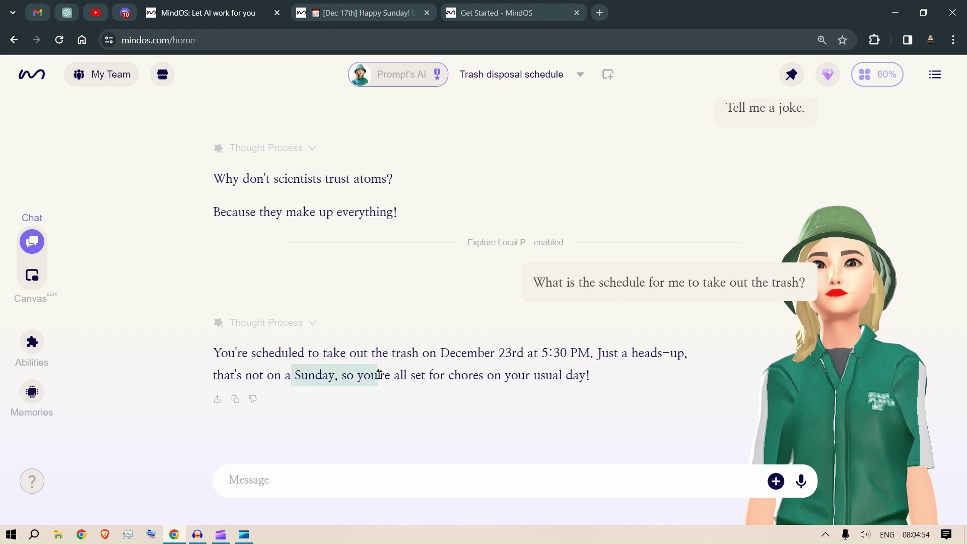
click(31, 394)
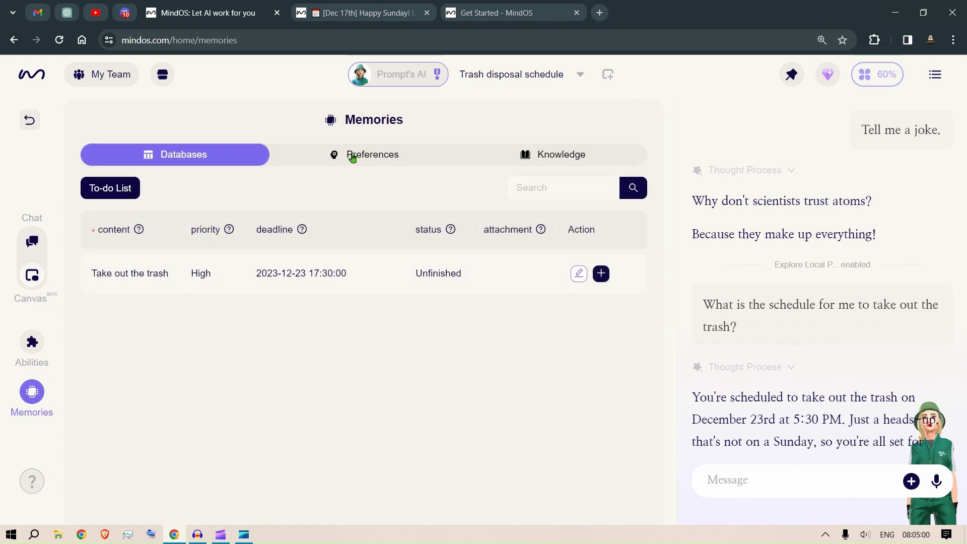
click(354, 157)
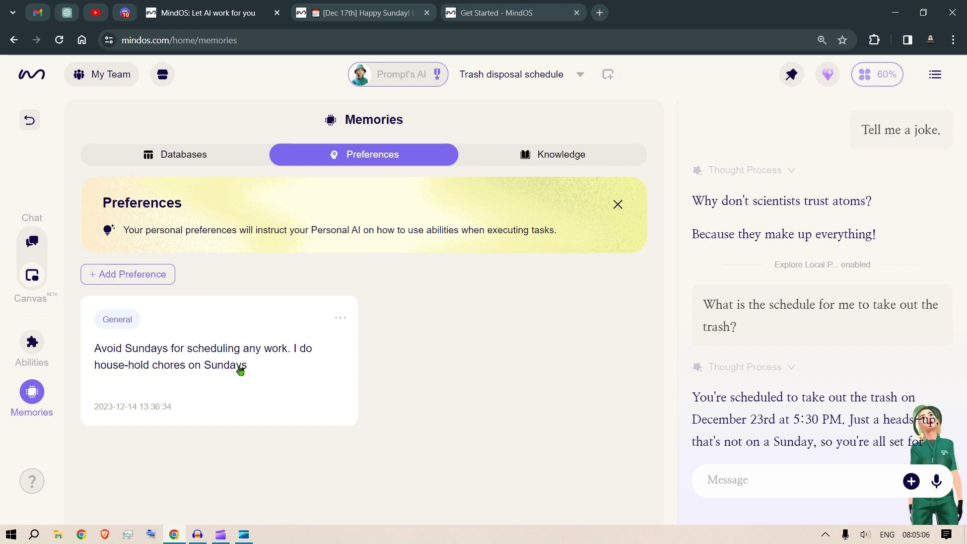
click(32, 342)
click(30, 241)
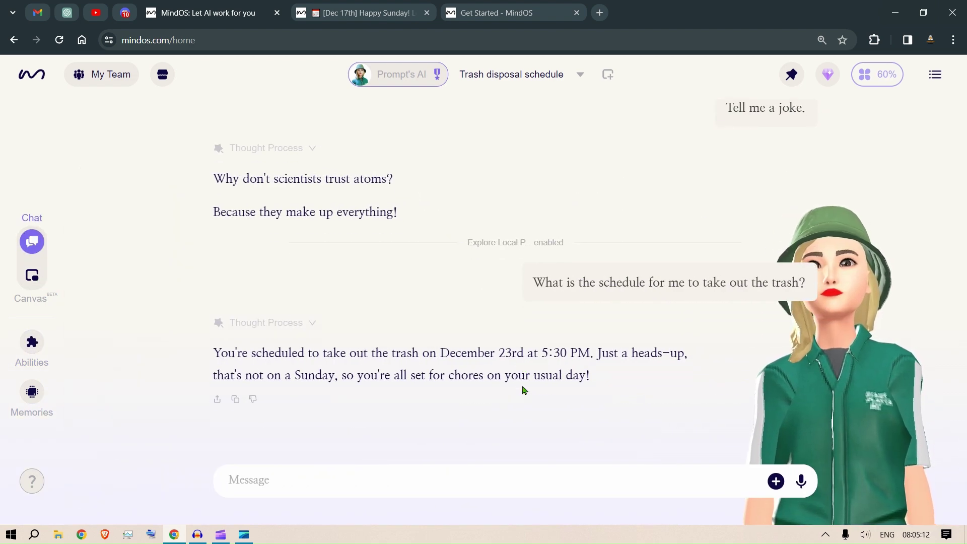
Step: Ask the assistant to reschedule the trash day to 30th December 2023, checking the system calendar first
text(Can)
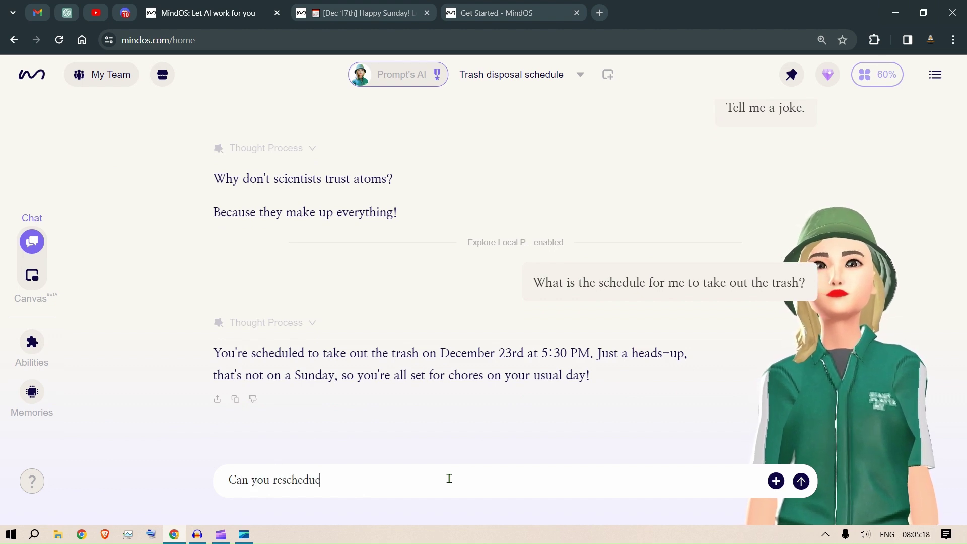
text( you reschedule)
key(BackSpace)
key(BackSpace)
text(le the trash day on)
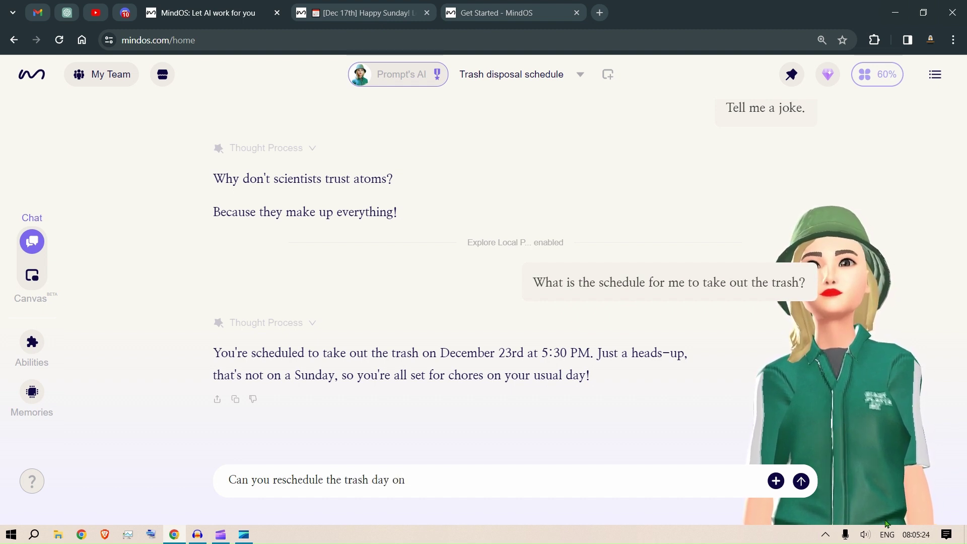
click(914, 534)
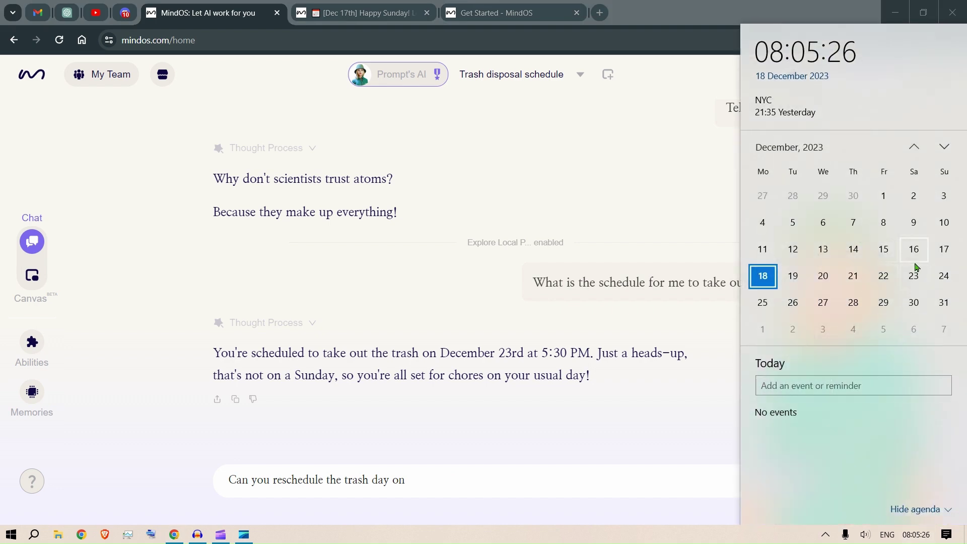
click(451, 474)
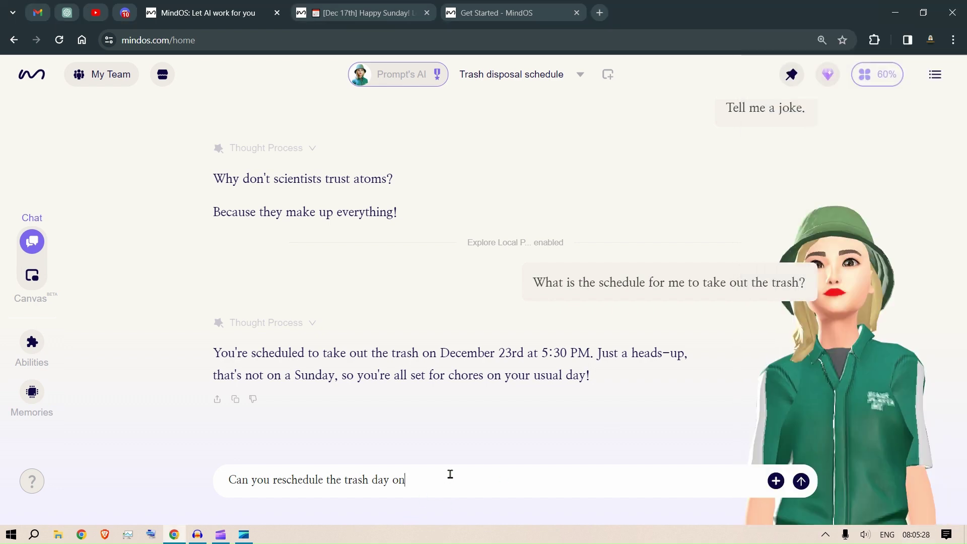
text(30 th Decm)
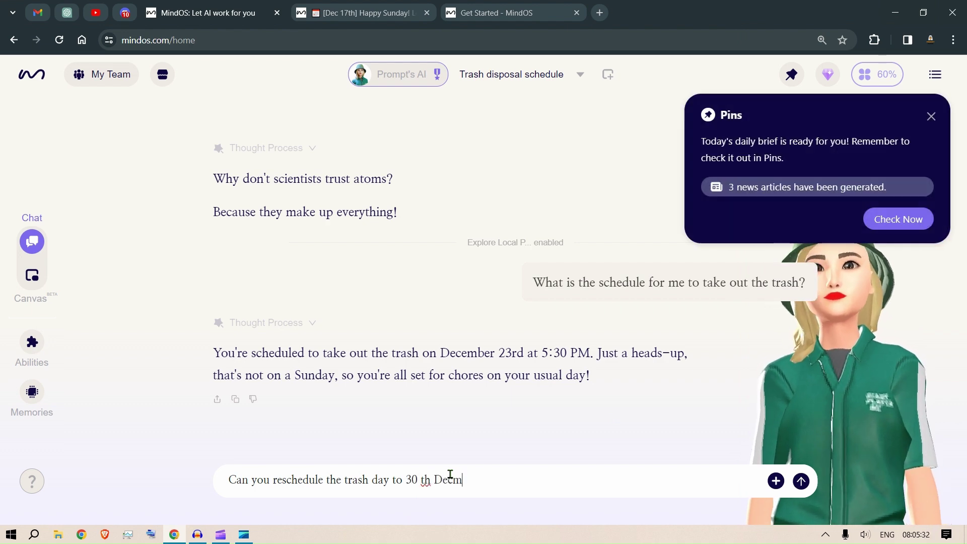
text(eber 2023)
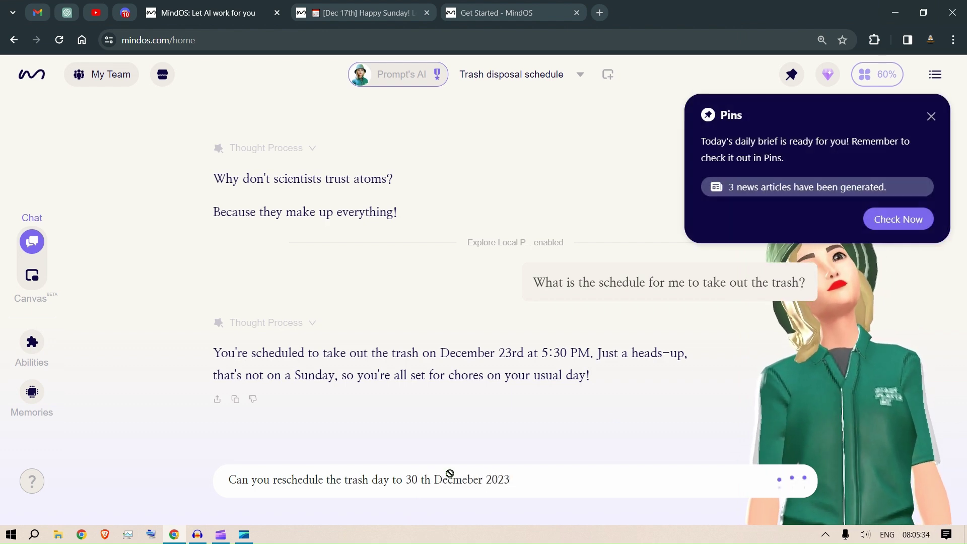
key(Return)
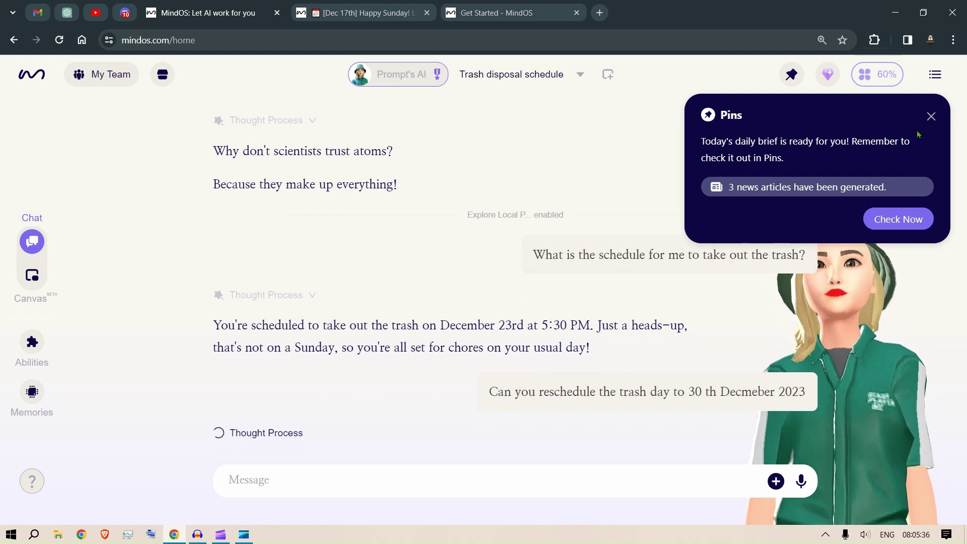
click(931, 121)
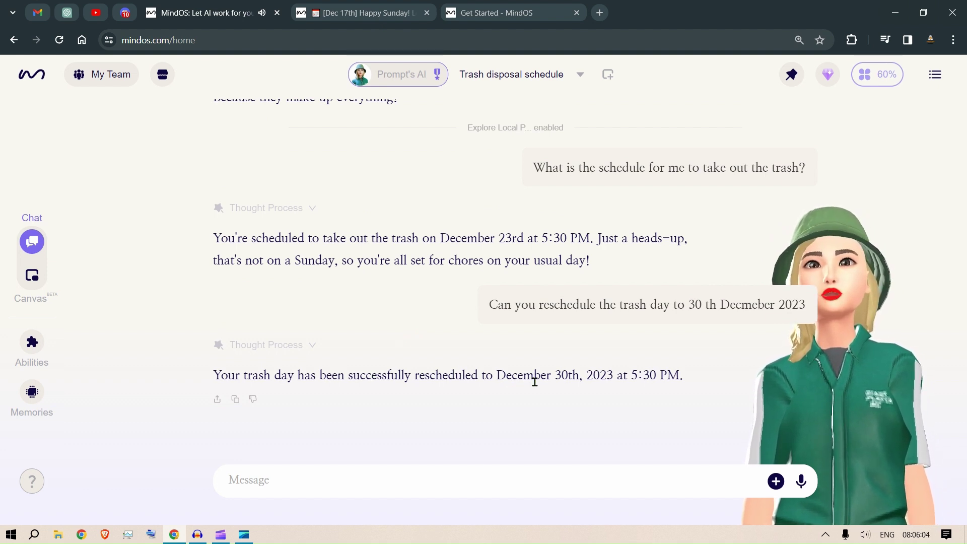
click(29, 395)
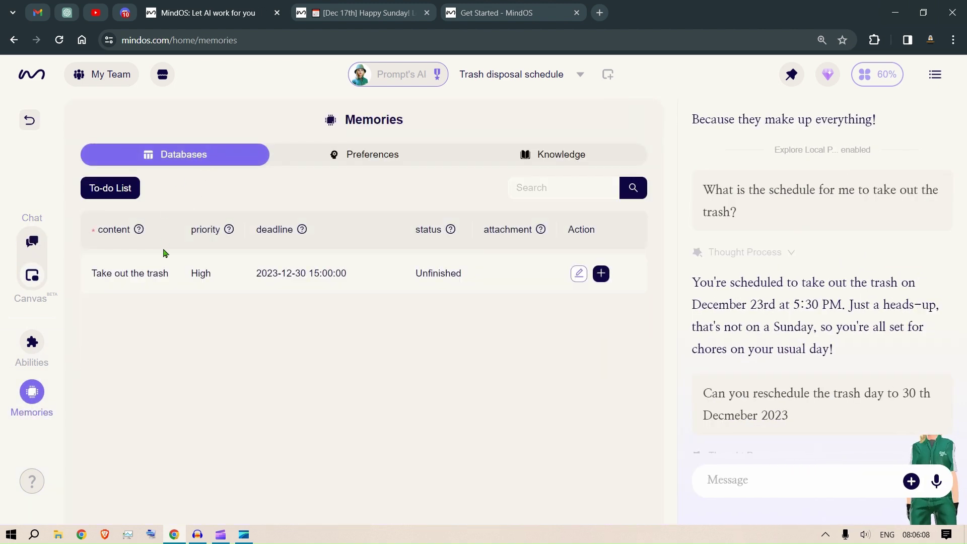
mouse_move(309, 287)
click(31, 342)
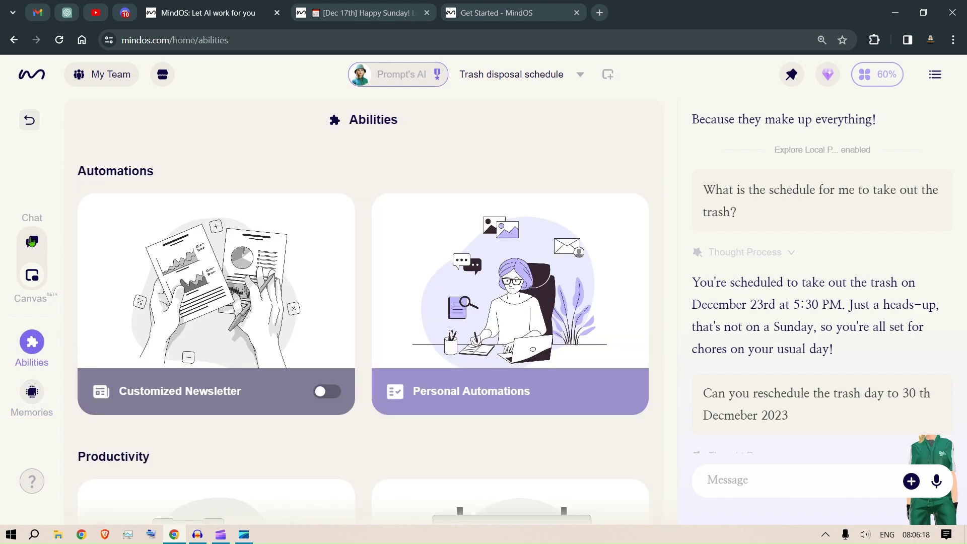
click(32, 242)
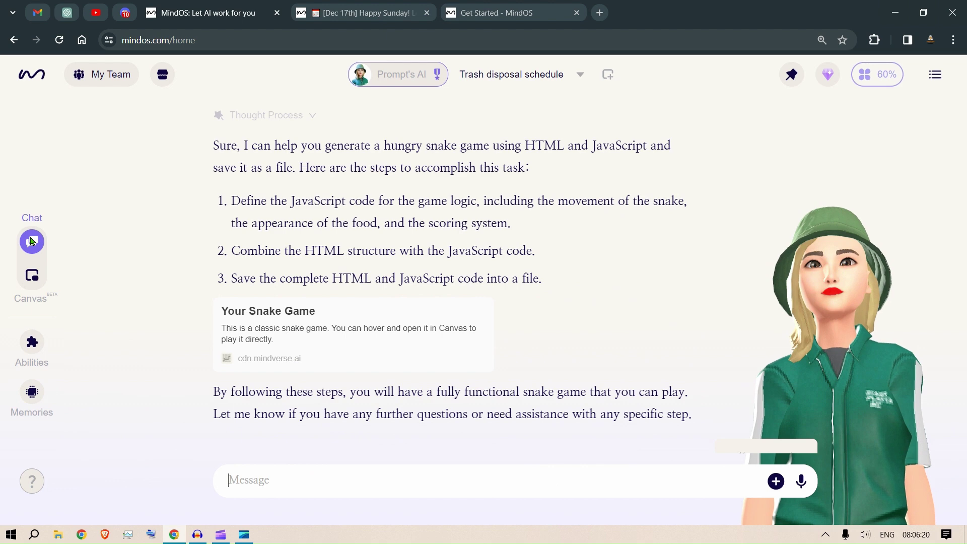
Step: Open Canvas beside the chat, showing the Your Snake Game card, Code Autopilot steps and WebSearch results
click(32, 276)
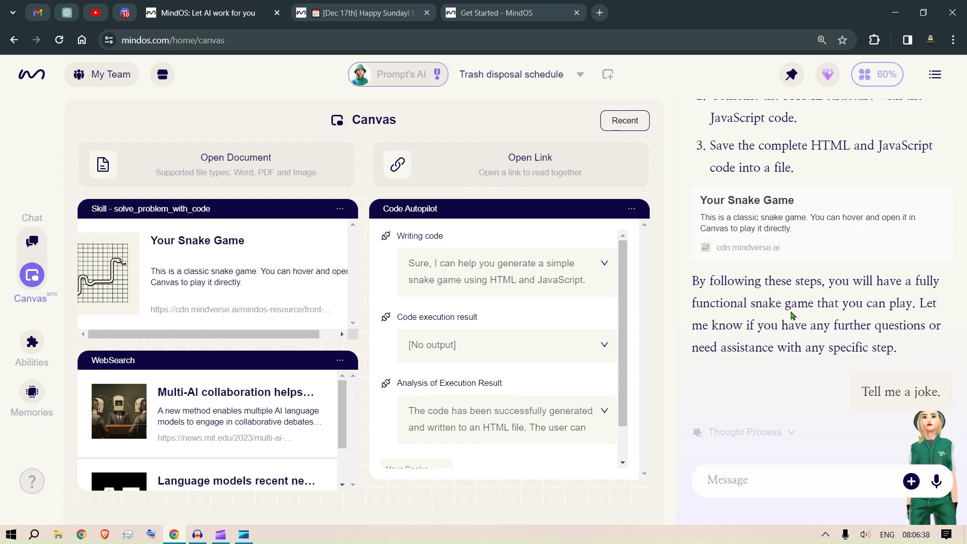
scroll(790, 314, up, 1)
scroll(798, 367, down, 3)
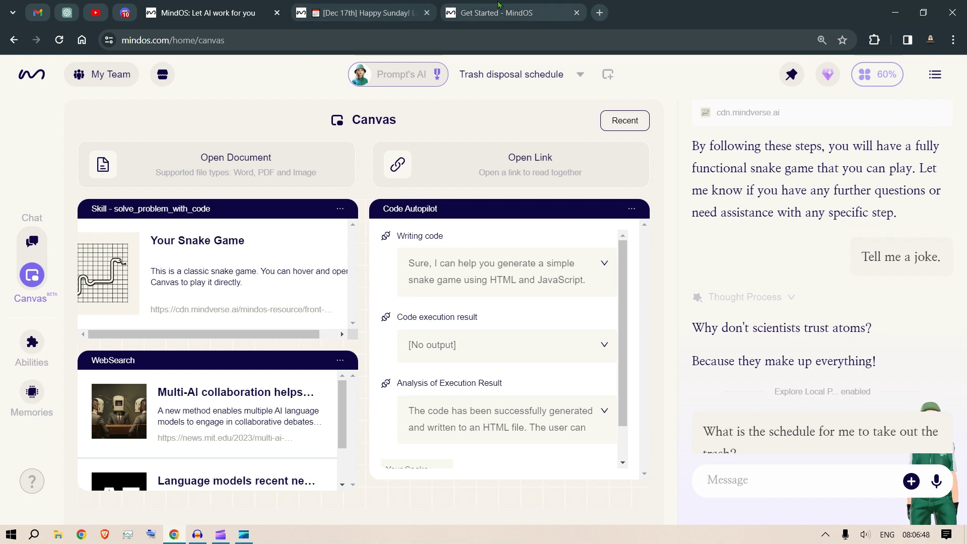
Step: Browse the Customized Newsletter, Personal Automations and Manage Emails docs pages, then return to MindOS
click(527, 4)
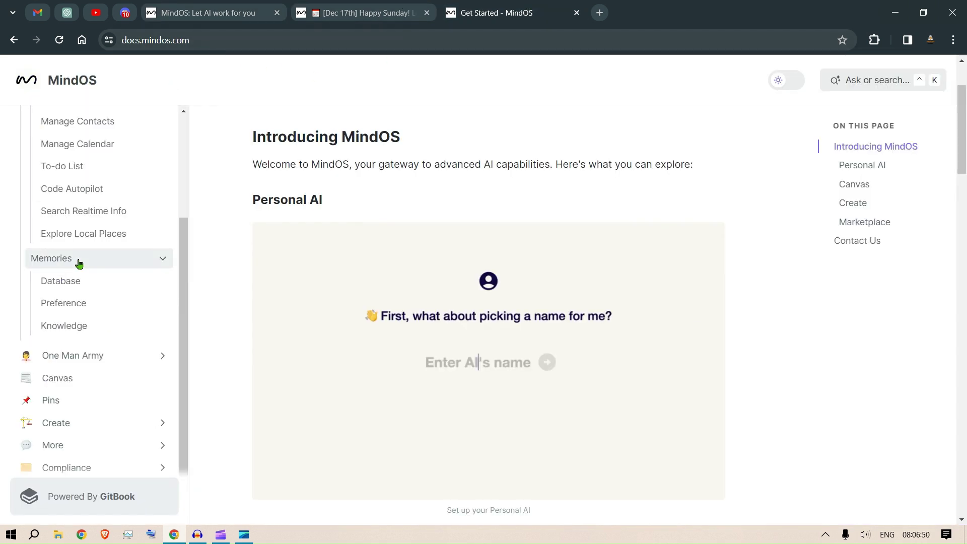
scroll(59, 177, up, 3)
scroll(59, 177, up, 3)
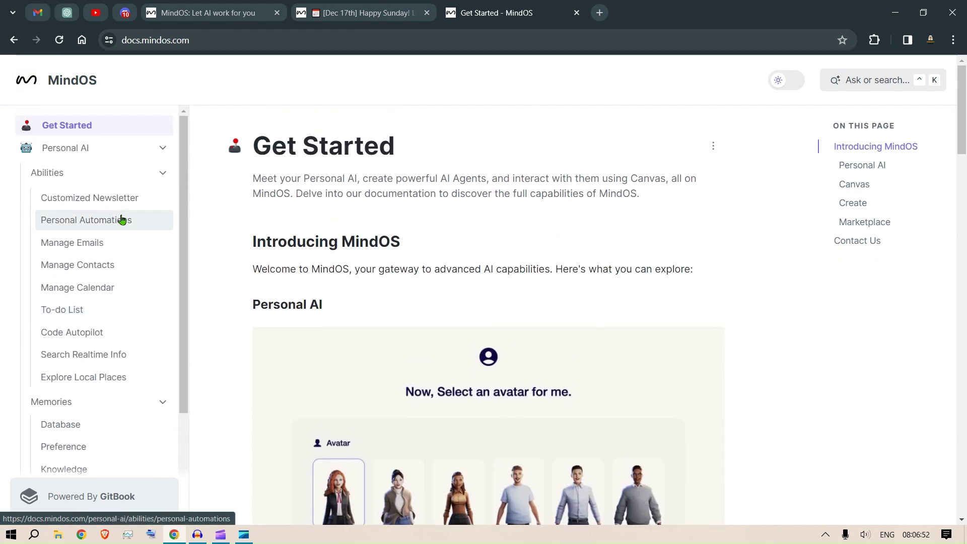
click(97, 199)
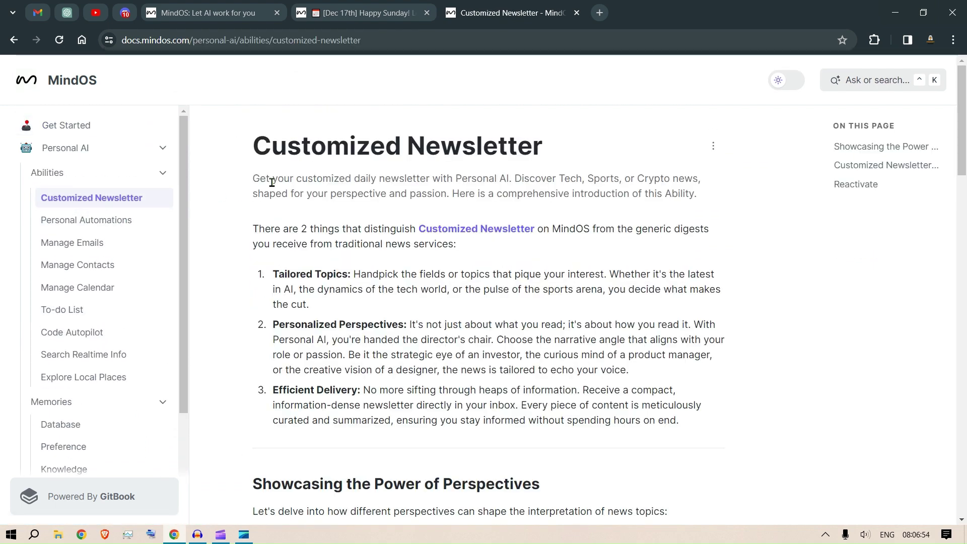
scroll(622, 277, down, 10)
scroll(628, 271, down, 10)
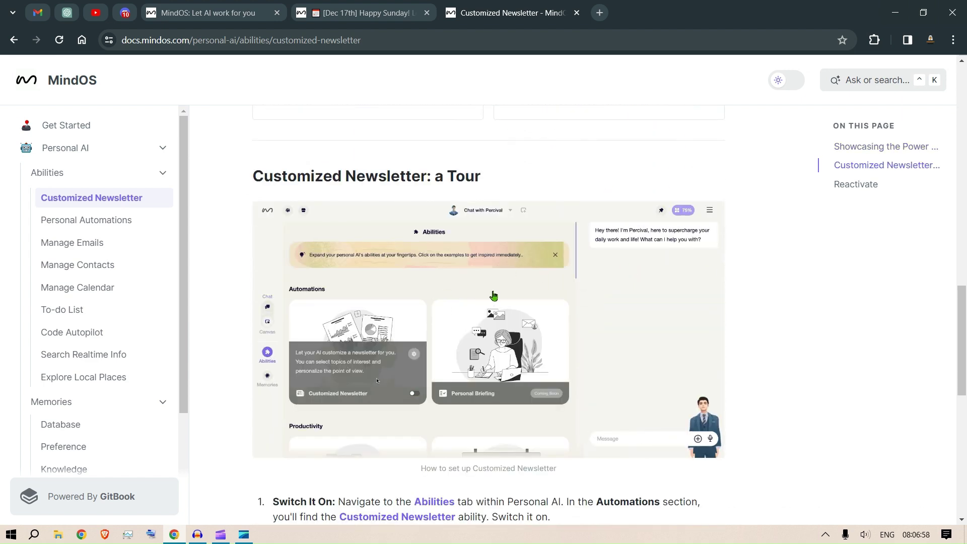
click(114, 226)
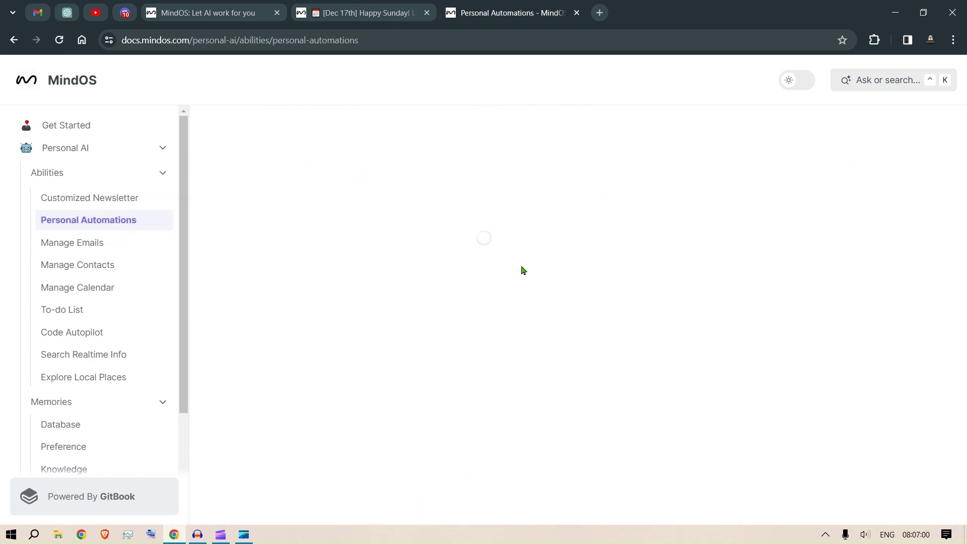
scroll(597, 258, down, 15)
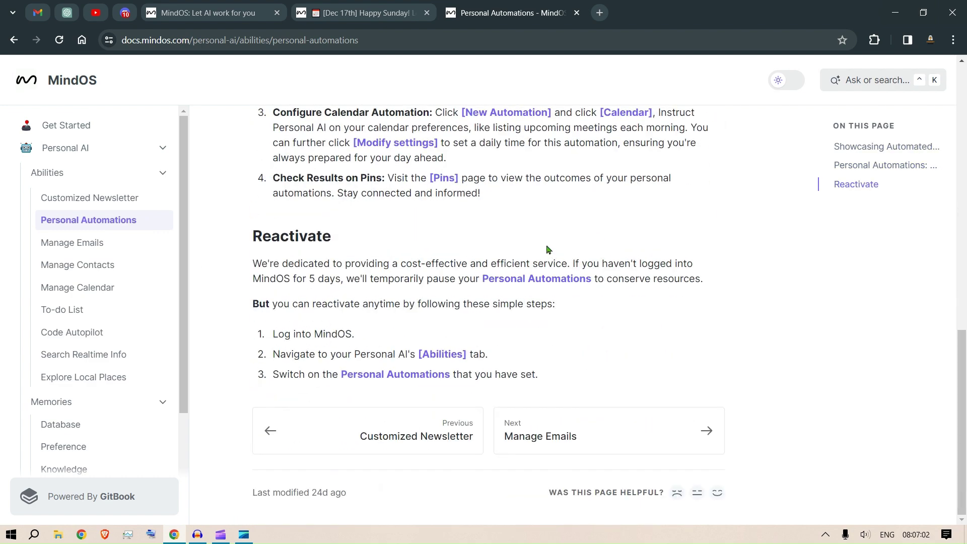
click(93, 249)
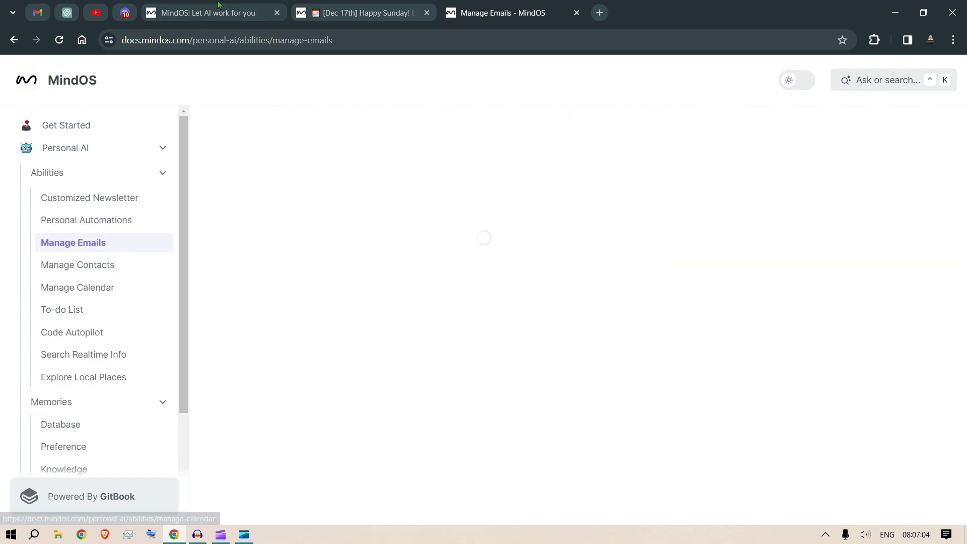
key(ctrl+shift+Tab)
key(ctrl+shift+Tab)
Step: Turn on the Manage Contacts ability, adding Personal Contacts to Memories, and return to Abilities
click(27, 348)
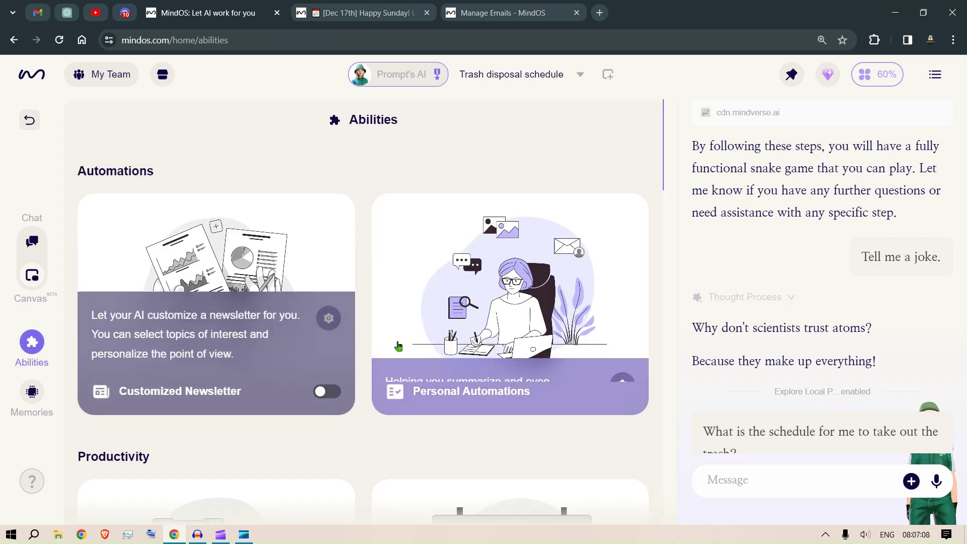
scroll(428, 327, down, 12)
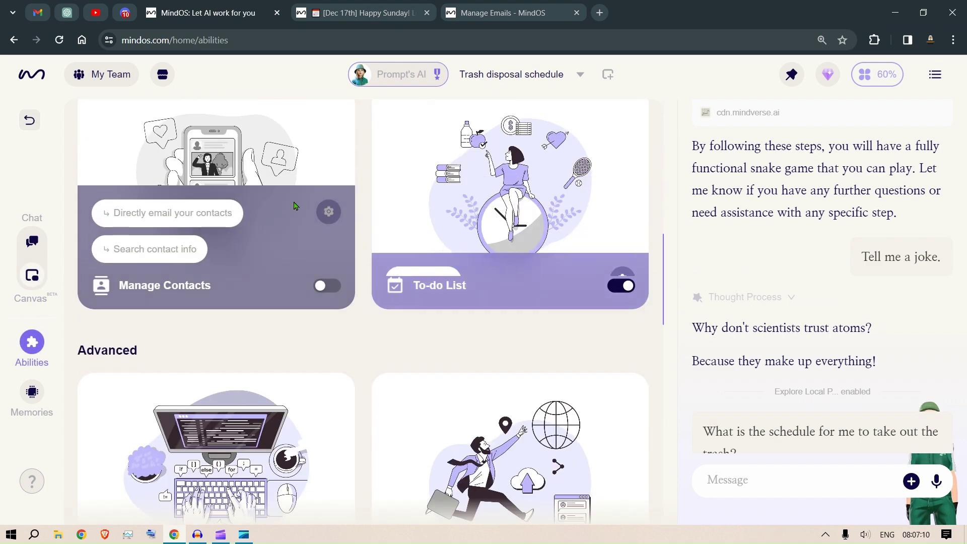
click(322, 285)
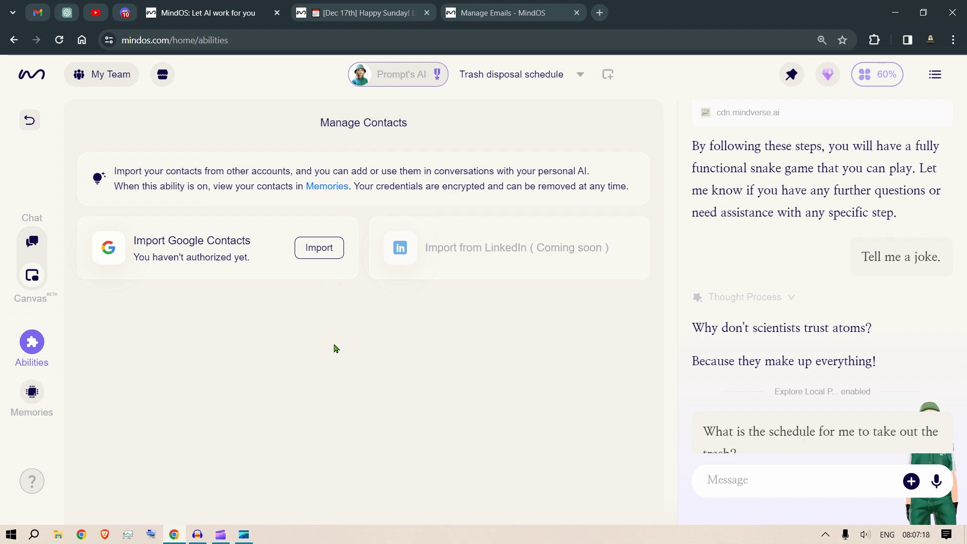
click(32, 241)
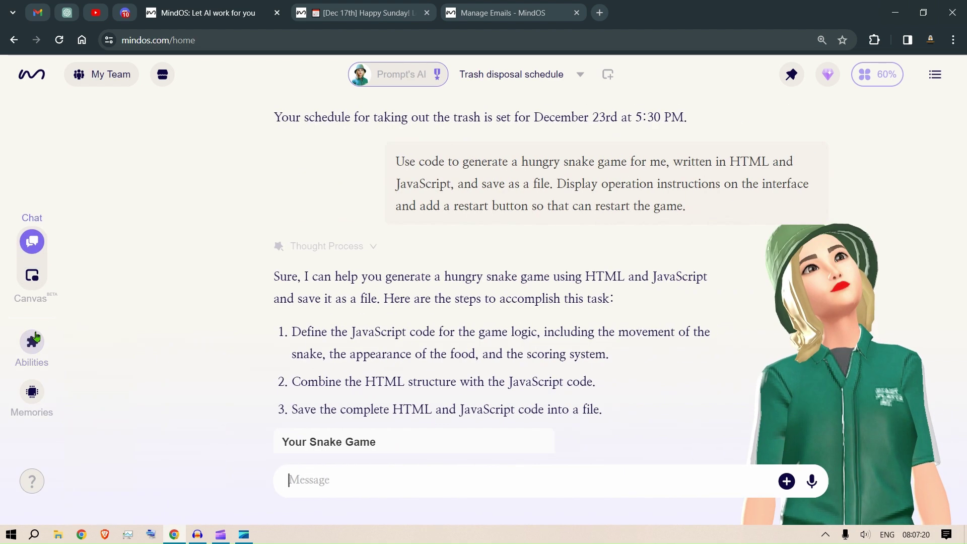
click(32, 342)
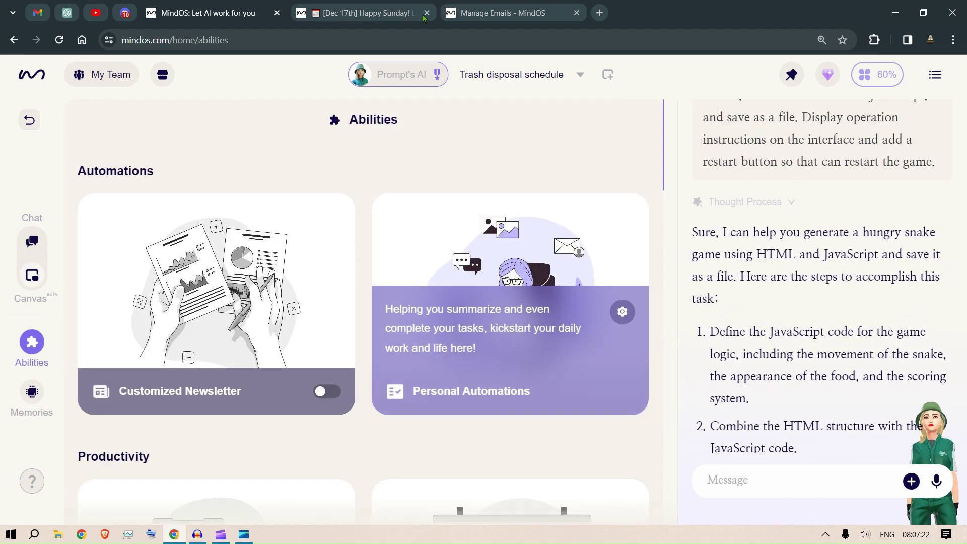
Step: Read the Manage Emails, Database, Preference and Knowledge documentation pages
click(425, 215)
scroll(143, 341, down, 2)
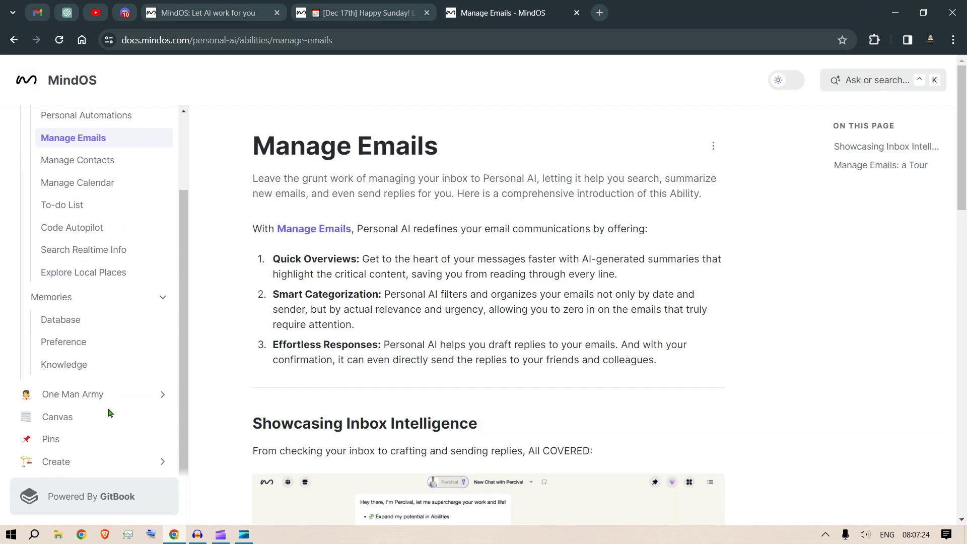
click(70, 322)
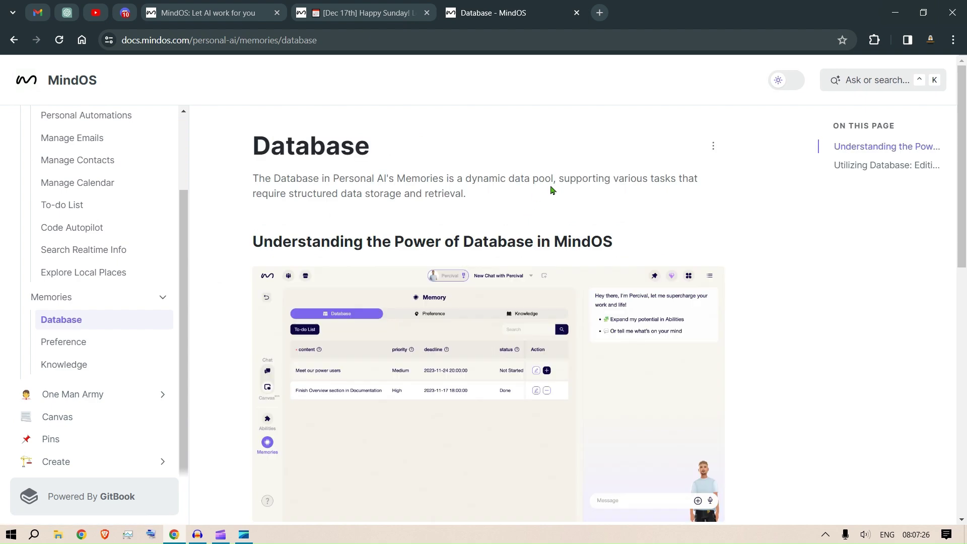
scroll(505, 262, down, 5)
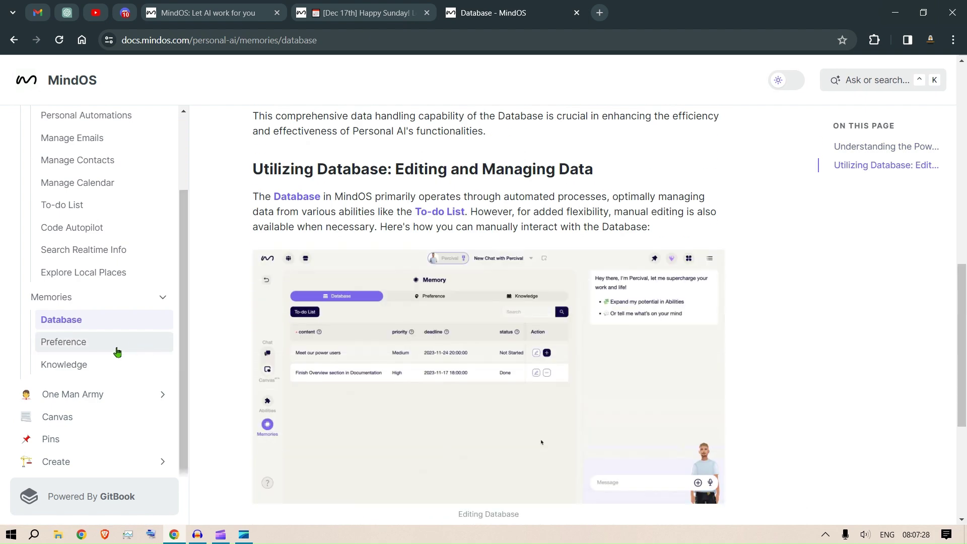
click(114, 352)
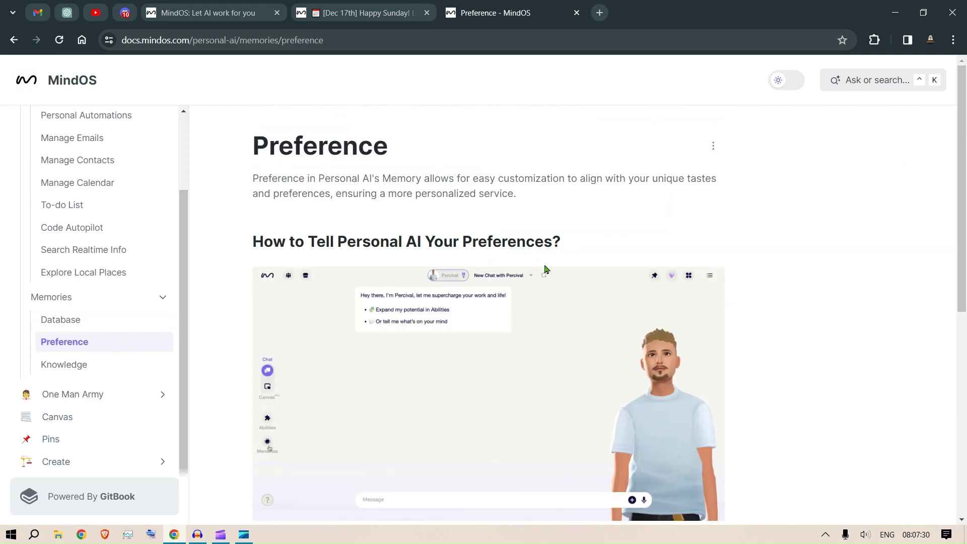
scroll(575, 284, down, 5)
scroll(575, 284, down, 3)
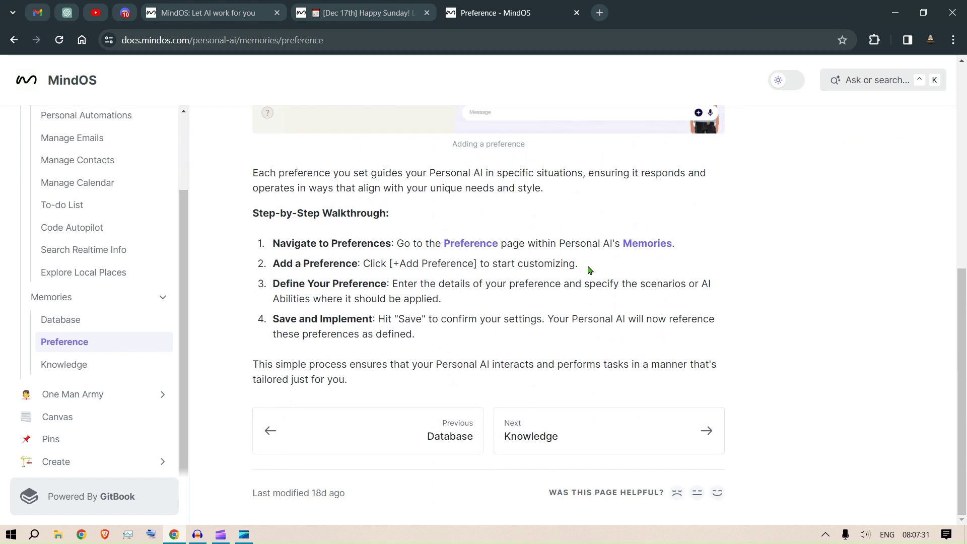
click(93, 366)
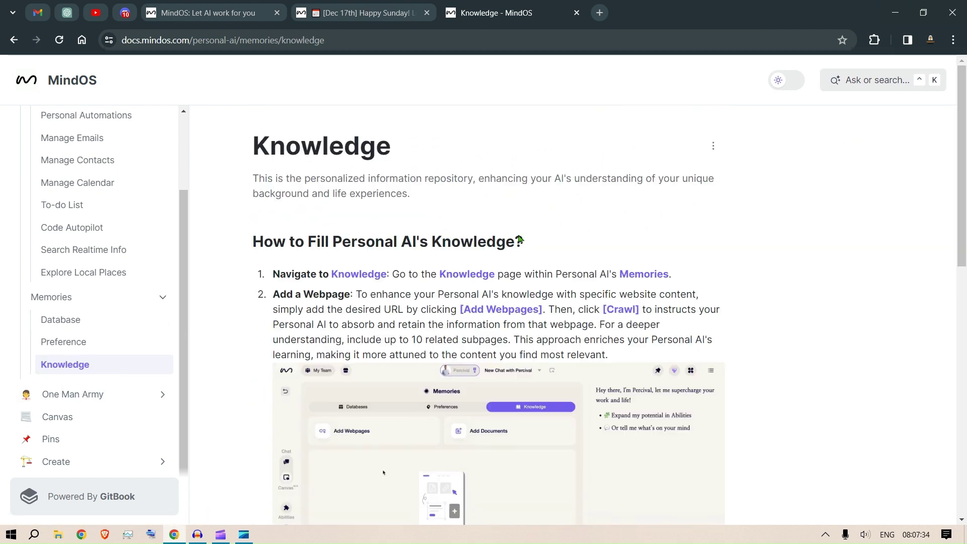
scroll(539, 220, down, 2)
scroll(539, 219, down, 8)
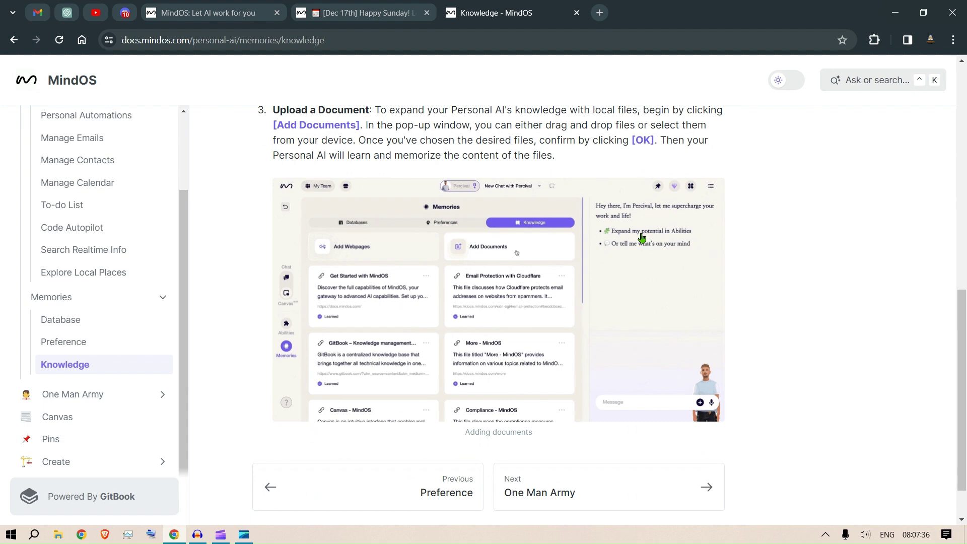
Step: Read the One Man Army > My Team, Marketplace and Canvas docs pages, then switch back to MindOS
click(155, 394)
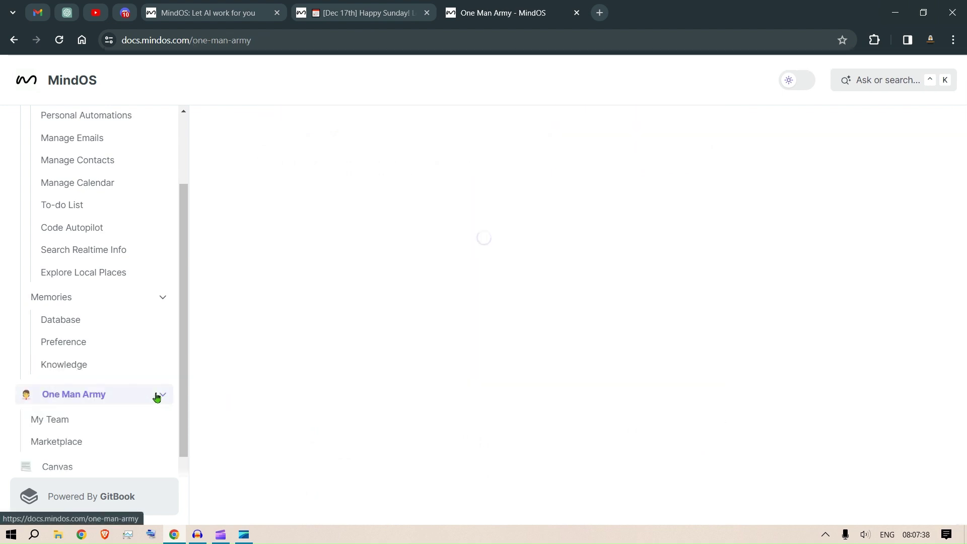
click(58, 339)
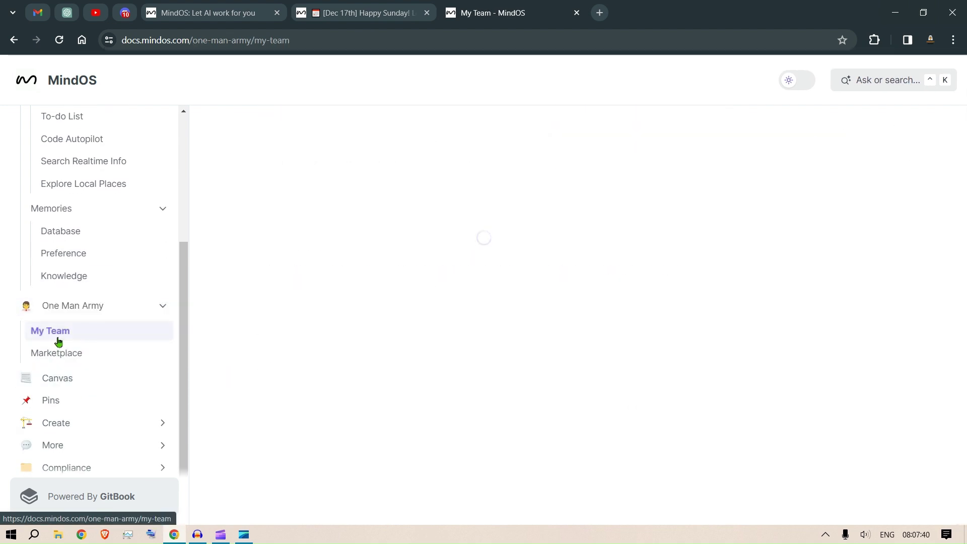
scroll(325, 353, down, 8)
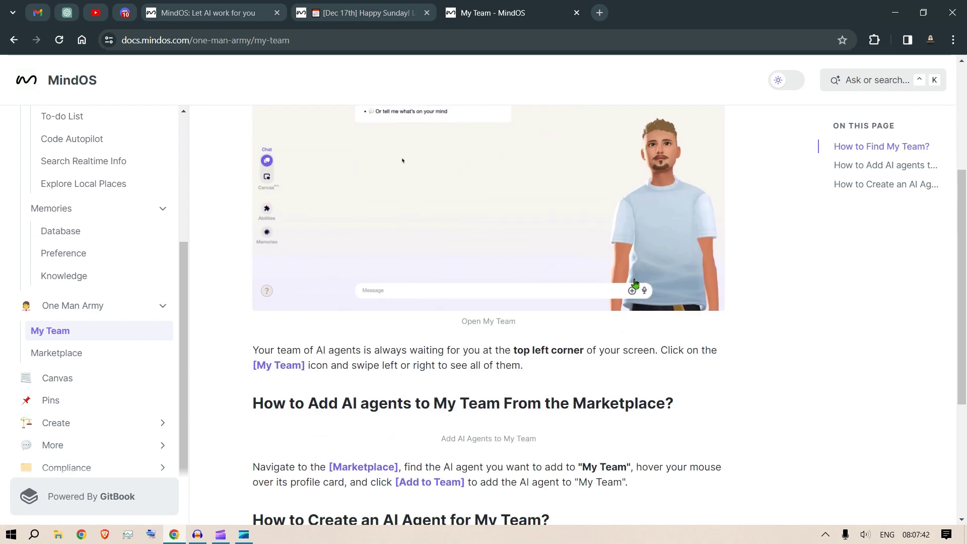
click(92, 353)
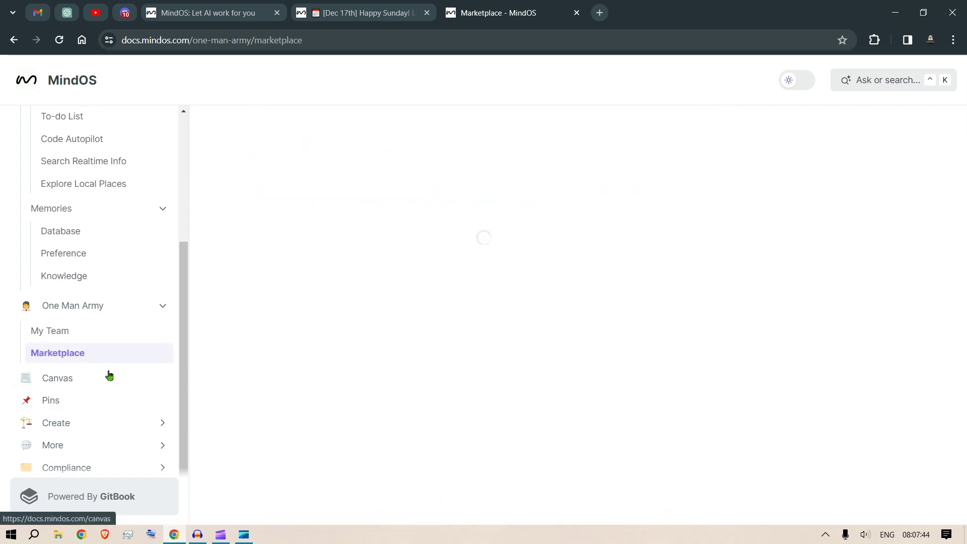
click(97, 383)
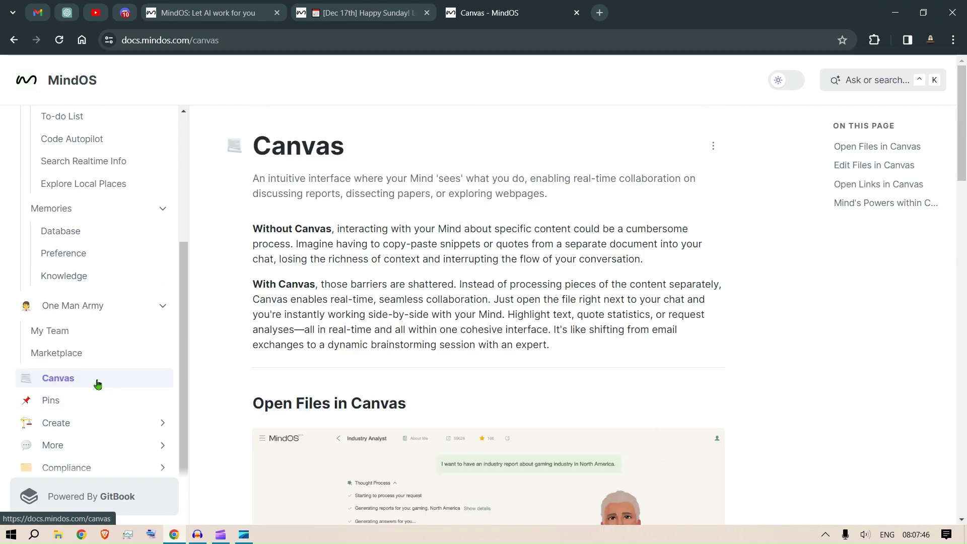
scroll(476, 247, down, 5)
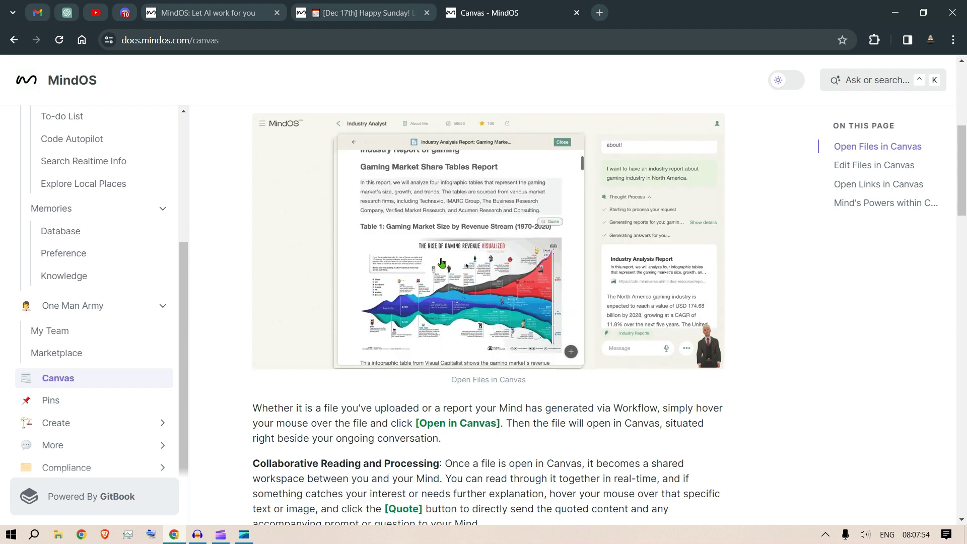
scroll(110, 270, down, 2)
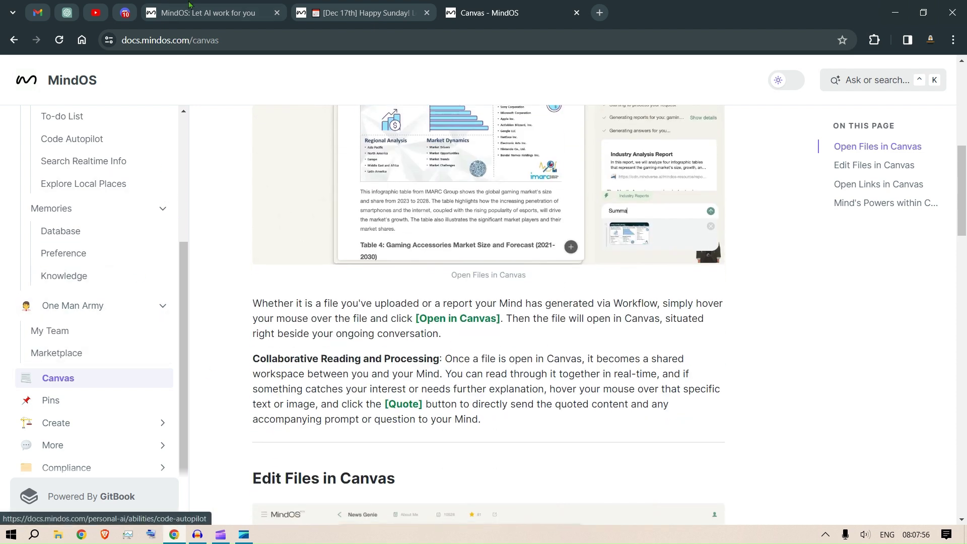
click(210, 7)
Step: Choose the bald figure in an India jersey as the new Mind's avatar
click(129, 80)
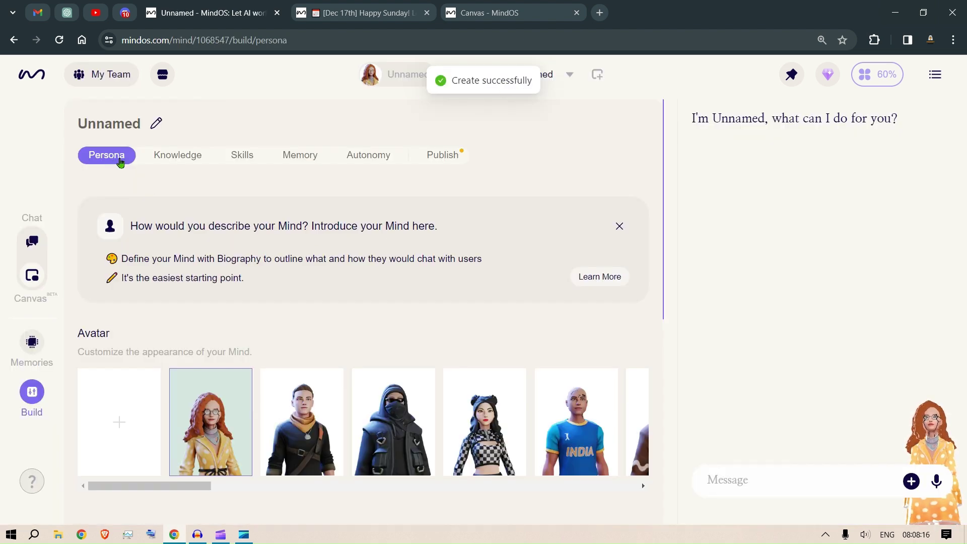
scroll(297, 246, down, 4)
click(303, 244)
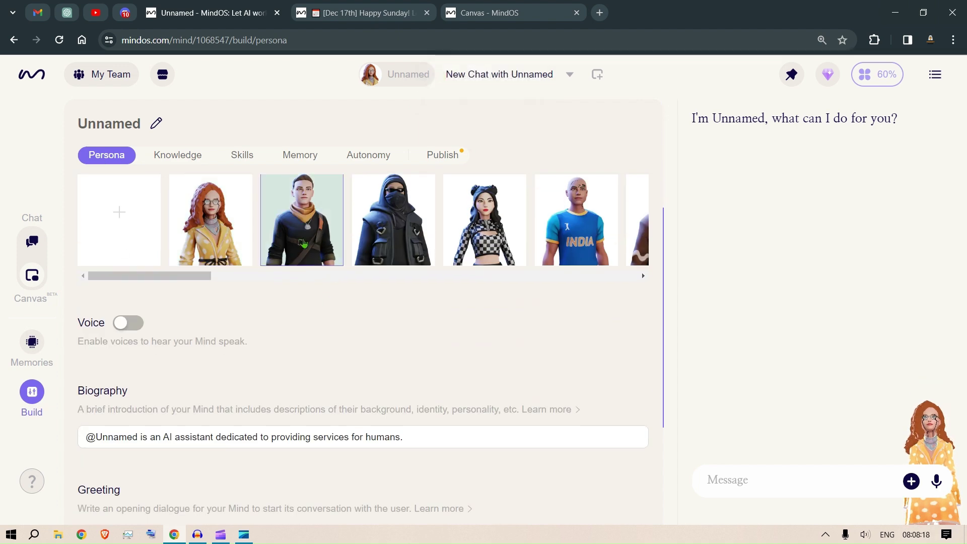
click(485, 221)
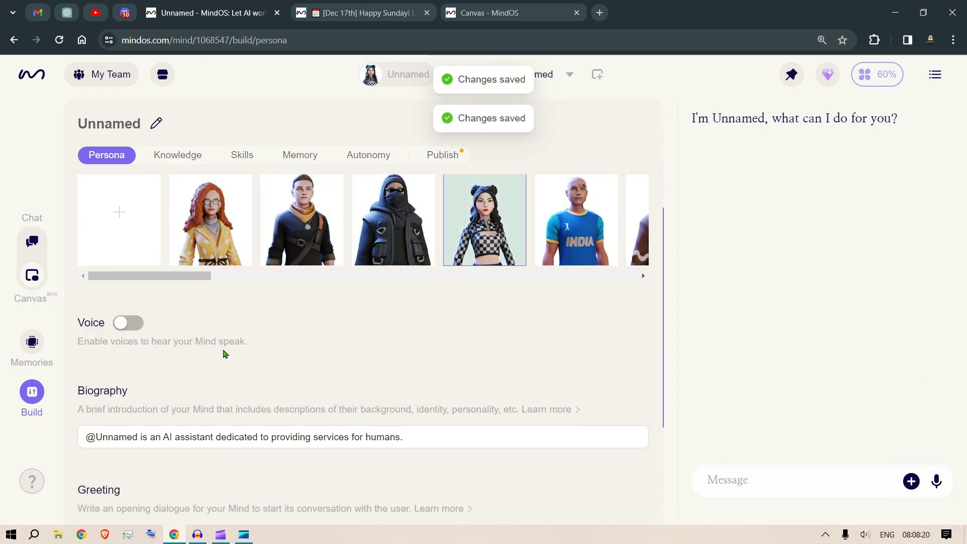
Step: Turn on the Mind's voice, keeping the Female - Ashley - US voice
click(128, 323)
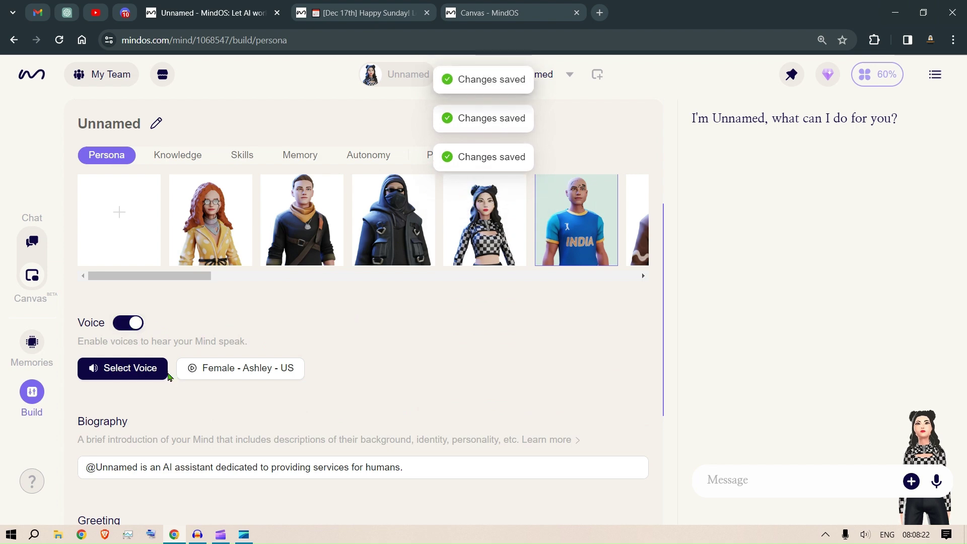
click(125, 368)
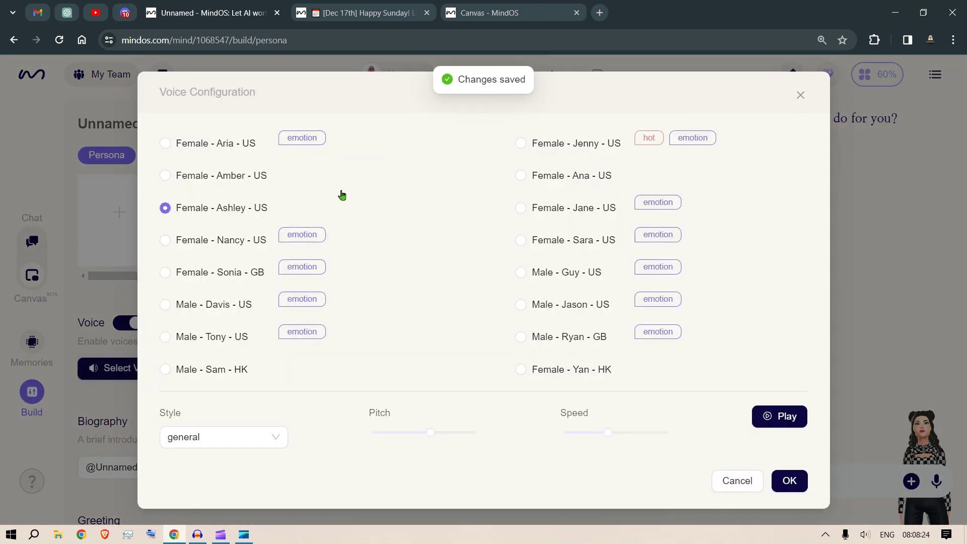
click(738, 481)
Step: Review the default Biography, Greeting and General Instruction text, leaving it unchanged
scroll(362, 261, down, 4)
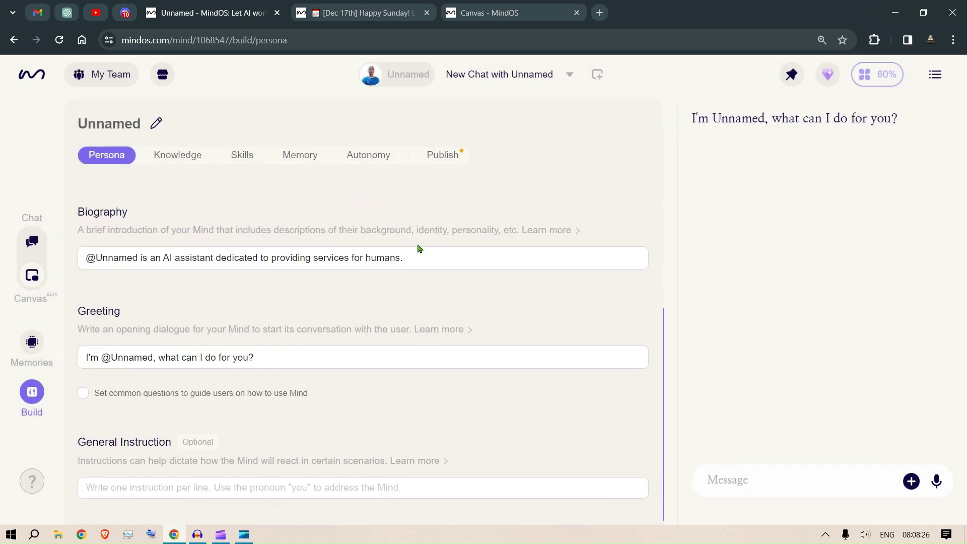
drag(445, 261, 89, 261)
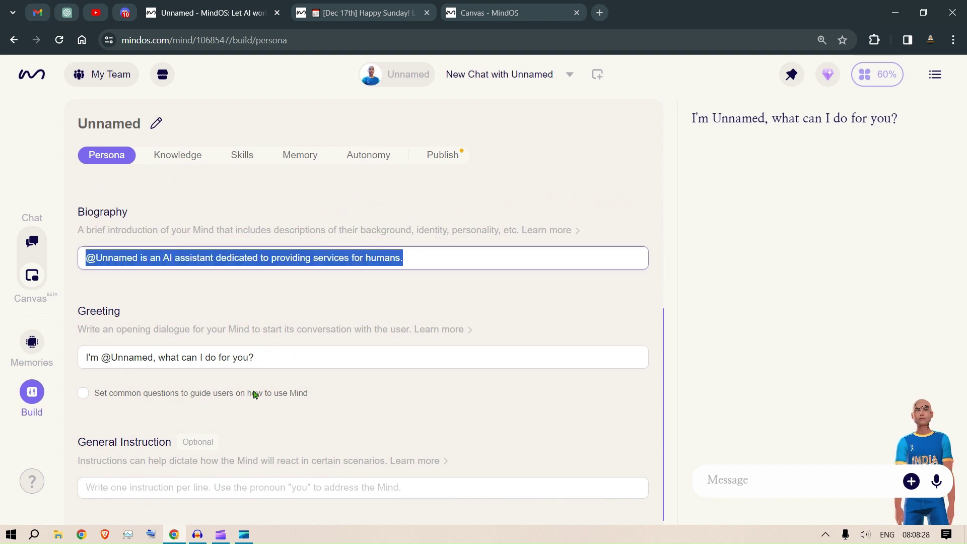
drag(277, 360, 68, 350)
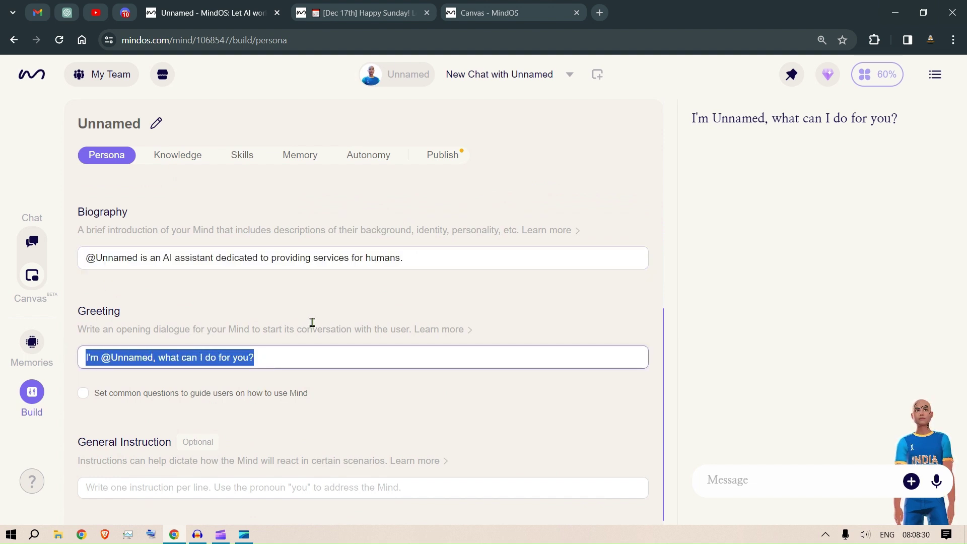
scroll(332, 421, down, 1)
click(339, 477)
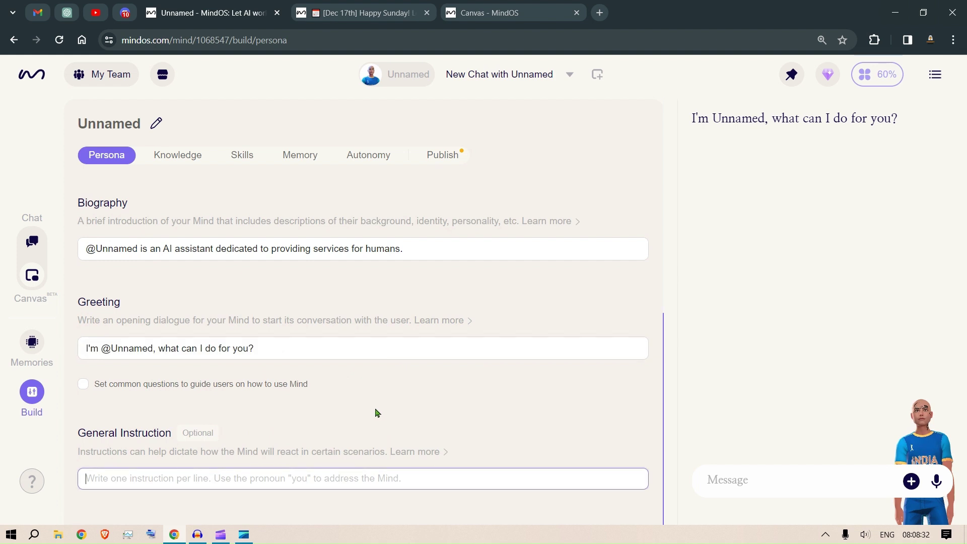
click(356, 351)
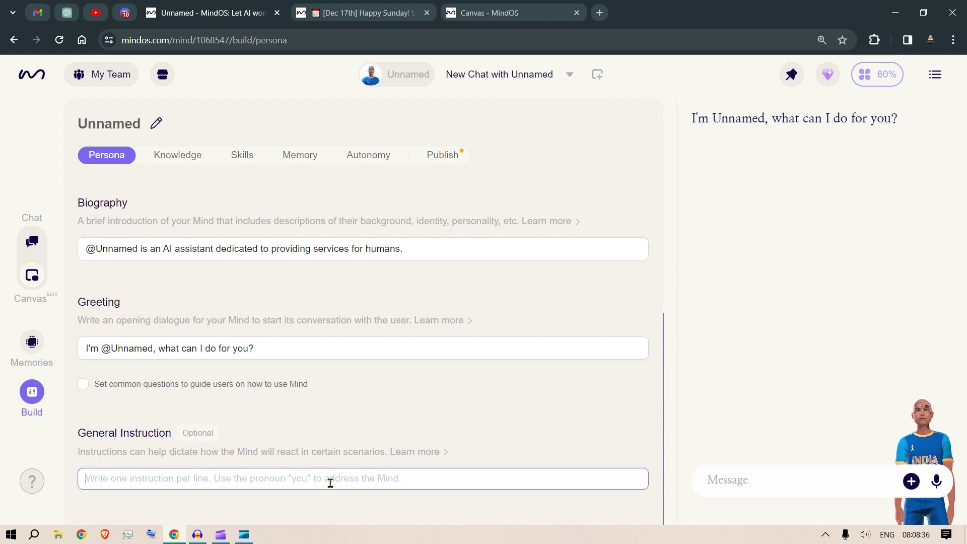
scroll(420, 333, up, 10)
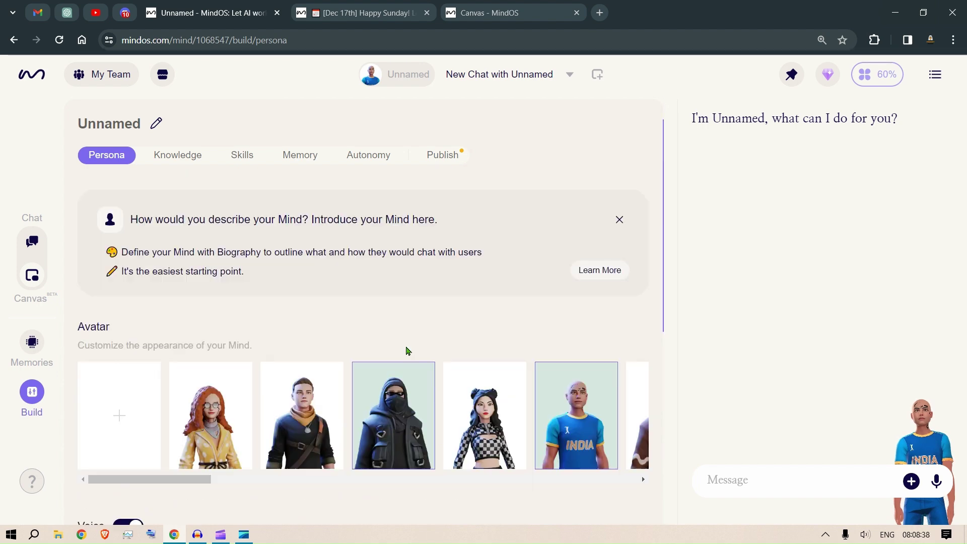
Step: Step through Knowledge, Skills and Memory to Autonomy and read the Self Learning description
click(177, 157)
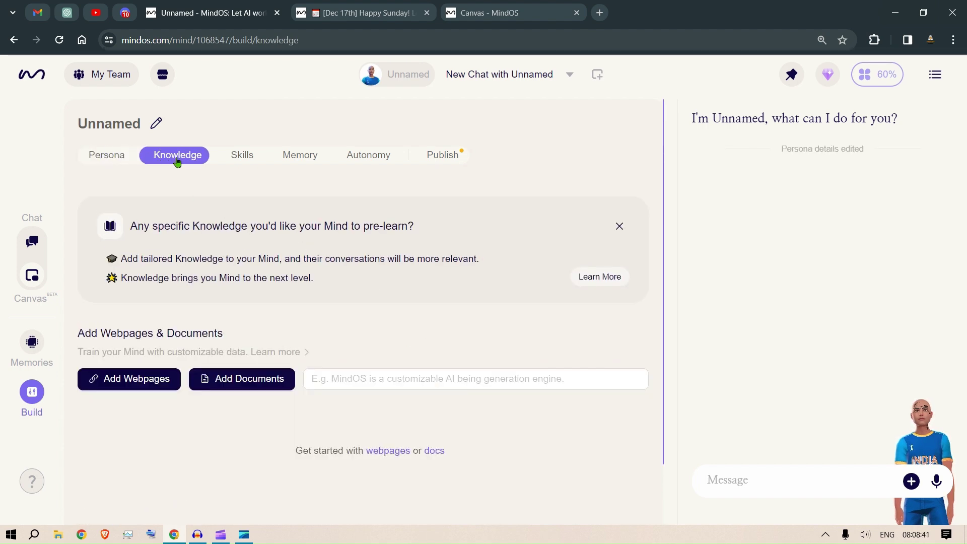
click(242, 156)
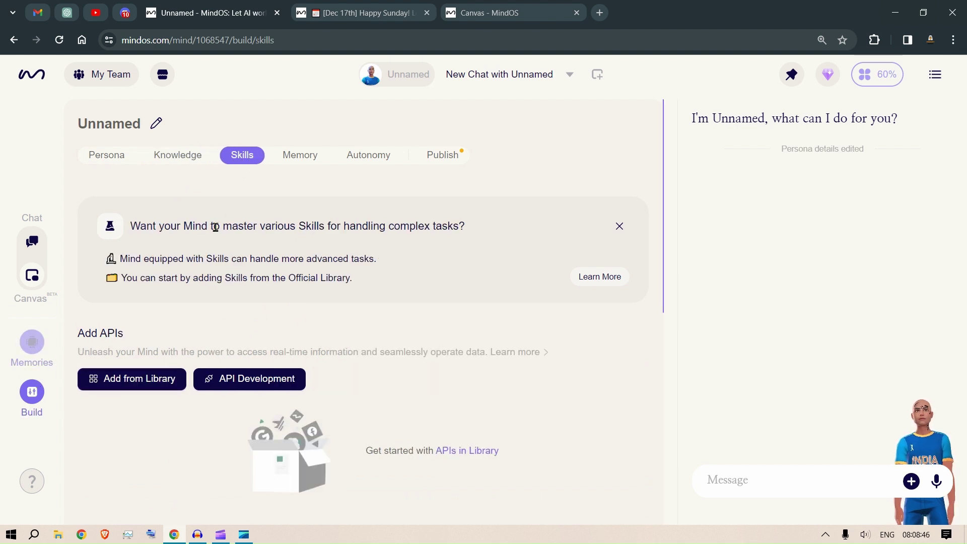
click(304, 157)
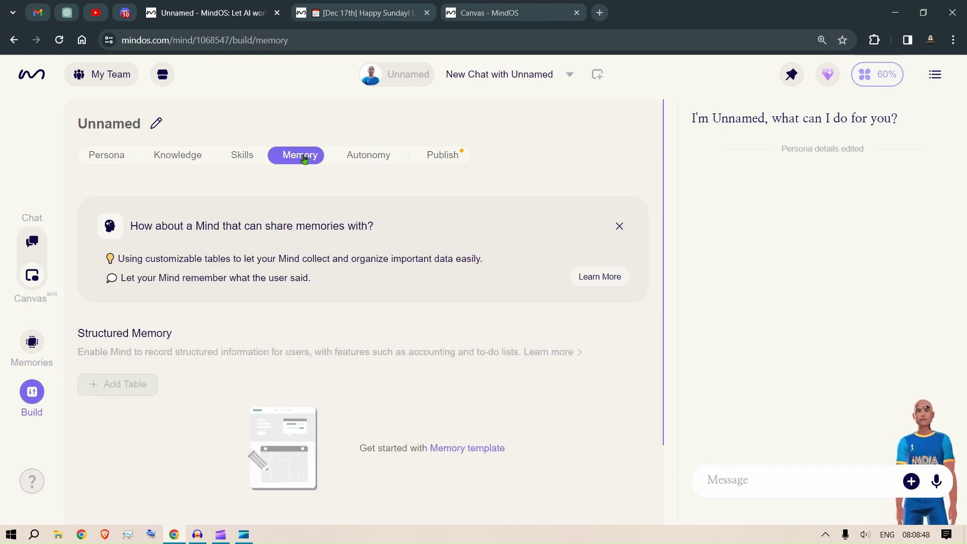
click(362, 164)
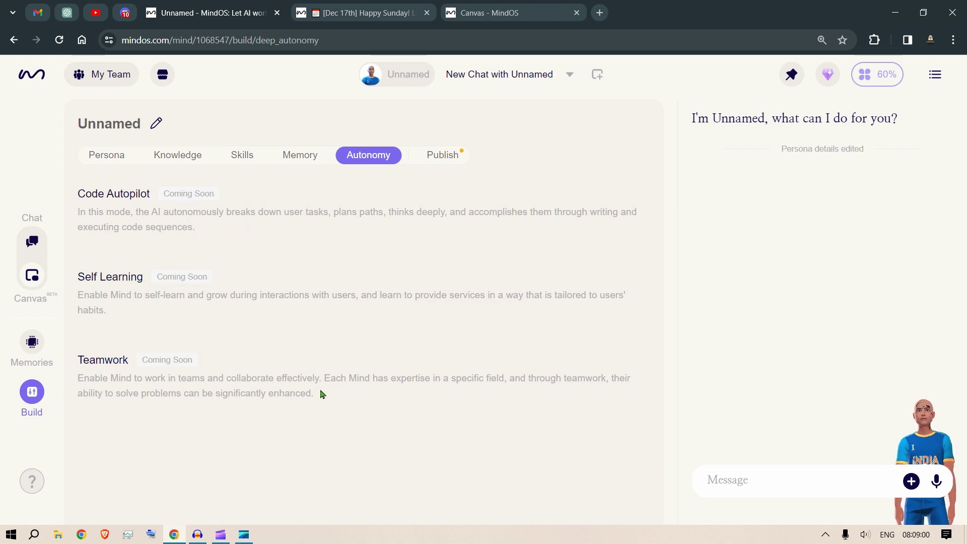
drag(112, 314, 78, 274)
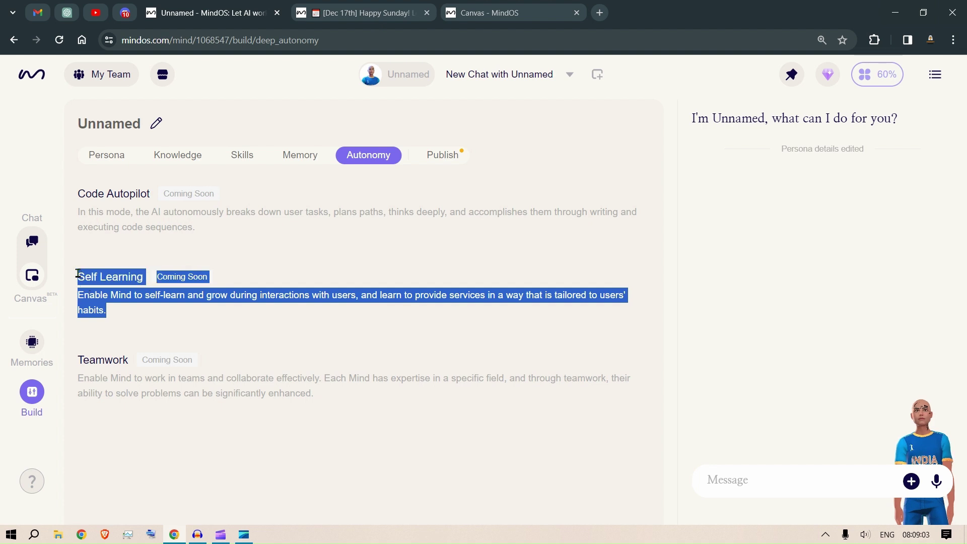
click(366, 297)
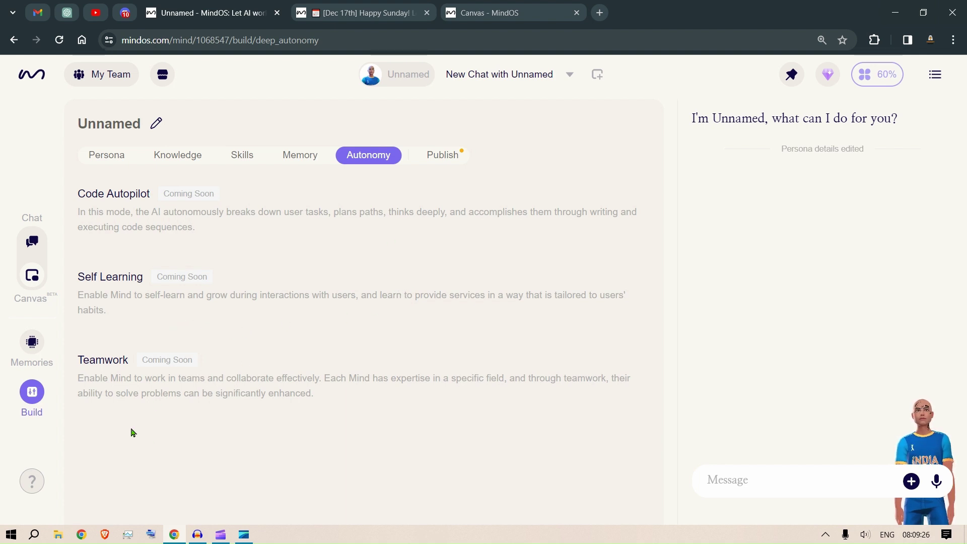
Step: Open the Publish tab and review its empty Mind Description and template User Guide
click(437, 157)
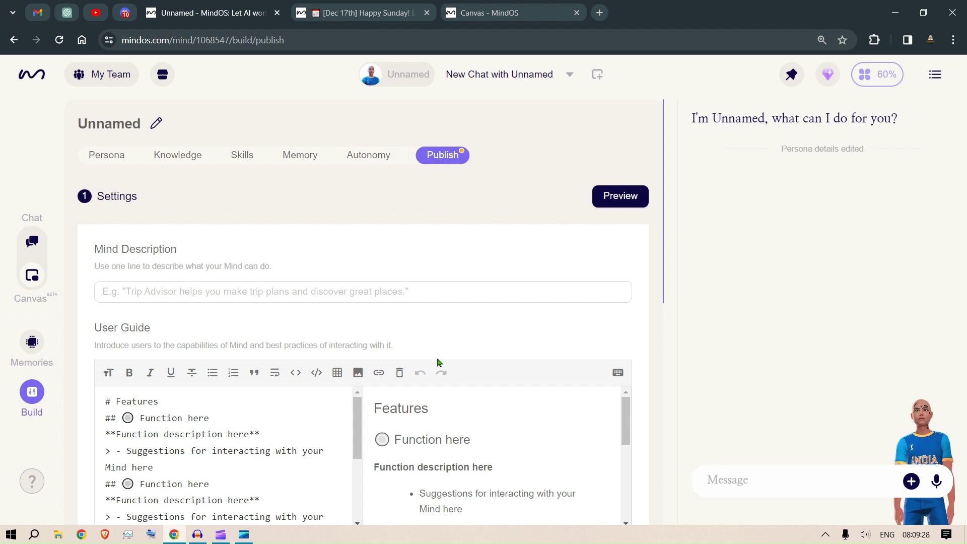
scroll(383, 272, down, 4)
scroll(398, 406, up, 5)
scroll(401, 390, down, 6)
scroll(379, 388, down, 5)
scroll(428, 297, down, 3)
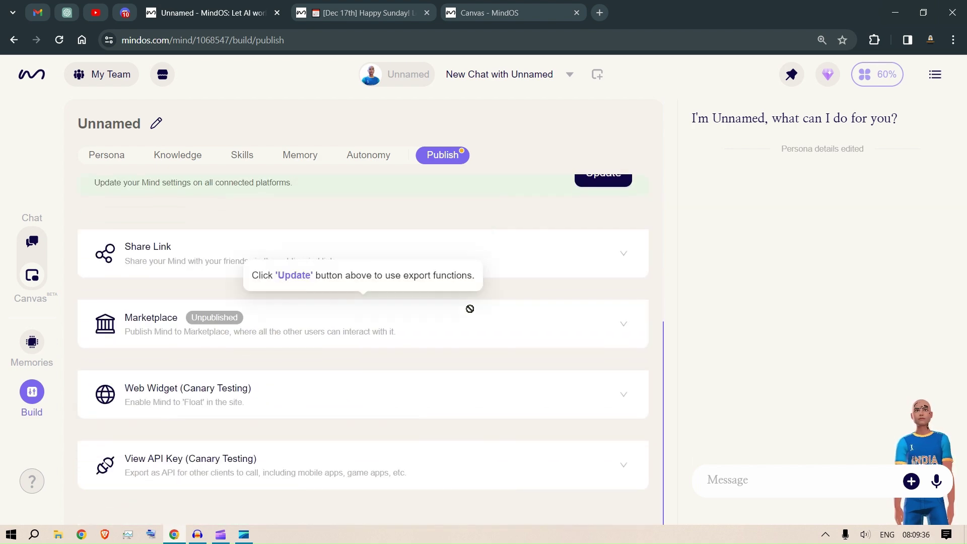
scroll(368, 360, up, 5)
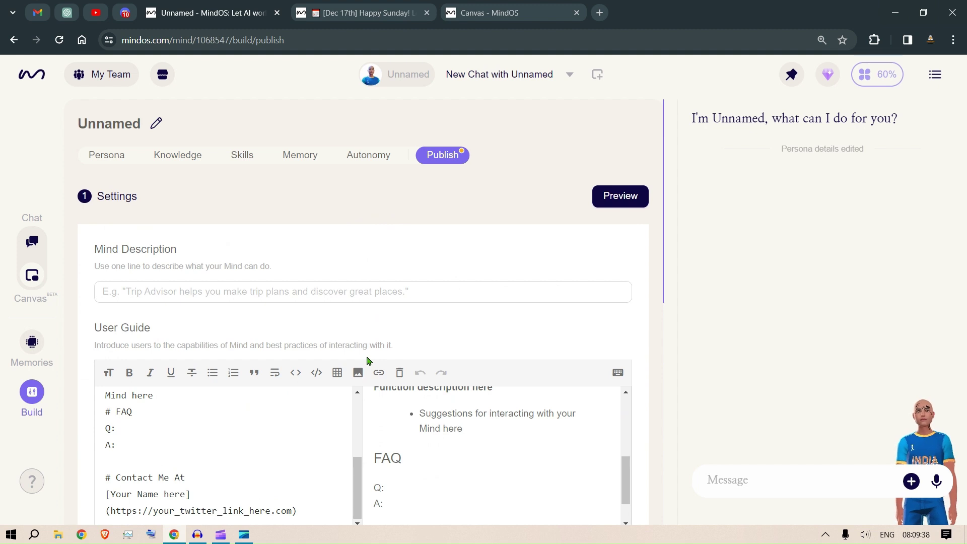
Step: Copy the Earn Credits invite link and close the Earn Credits window
click(374, 80)
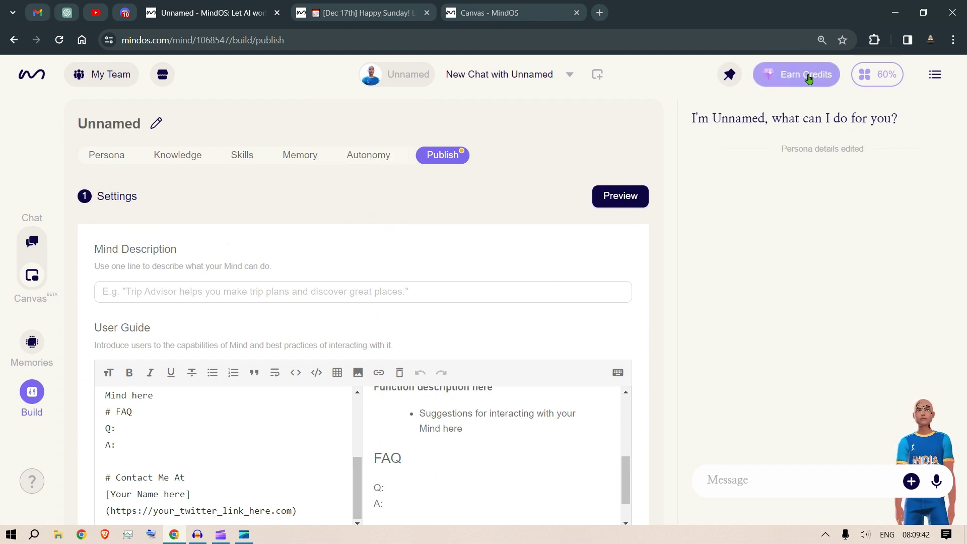
click(809, 78)
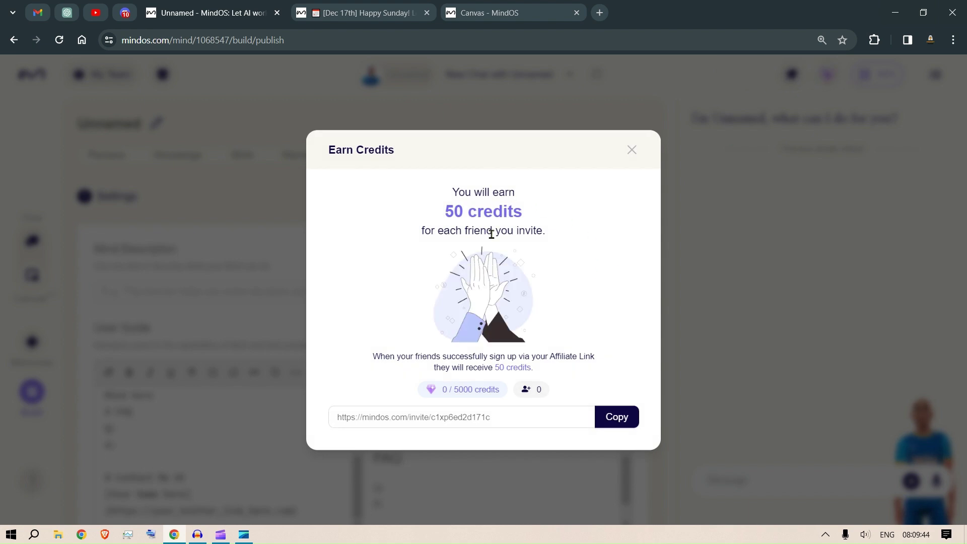
click(616, 417)
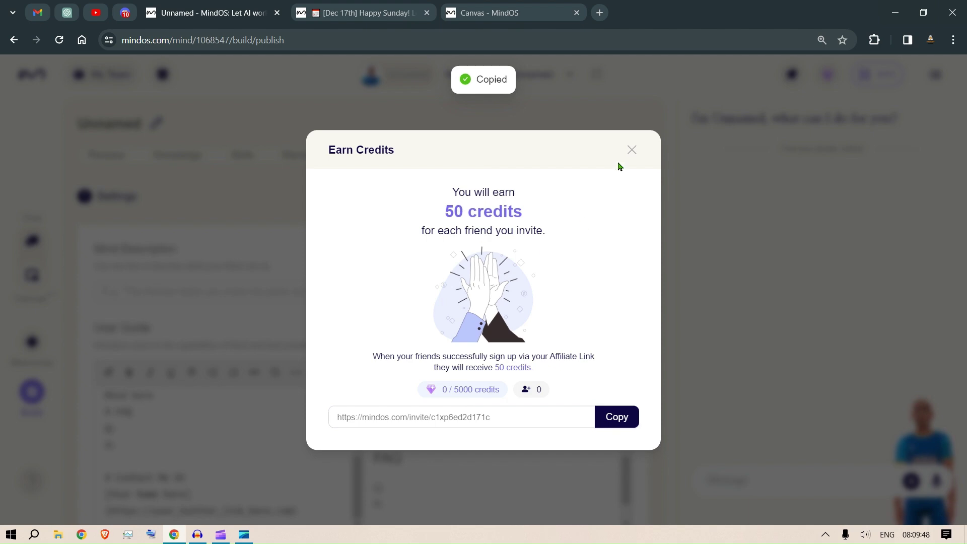
click(632, 151)
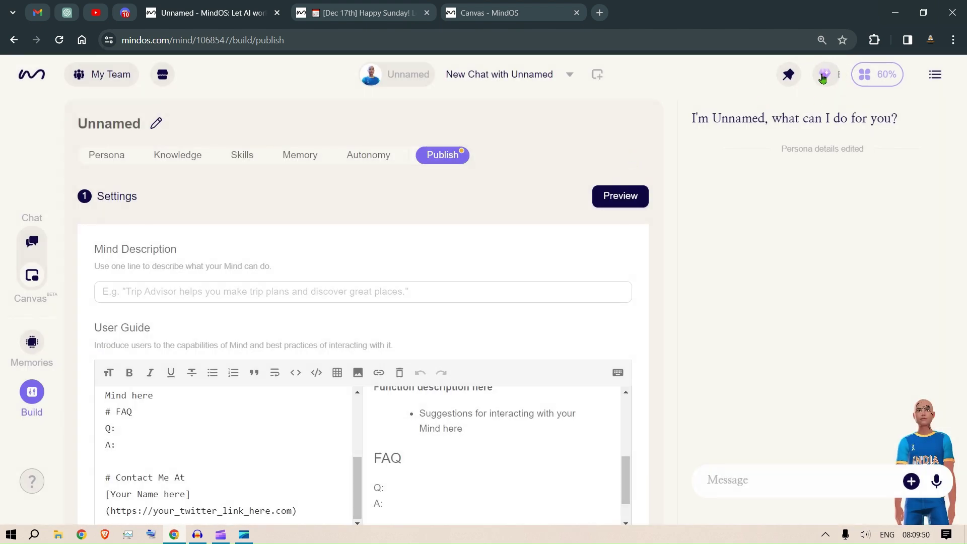
click(806, 76)
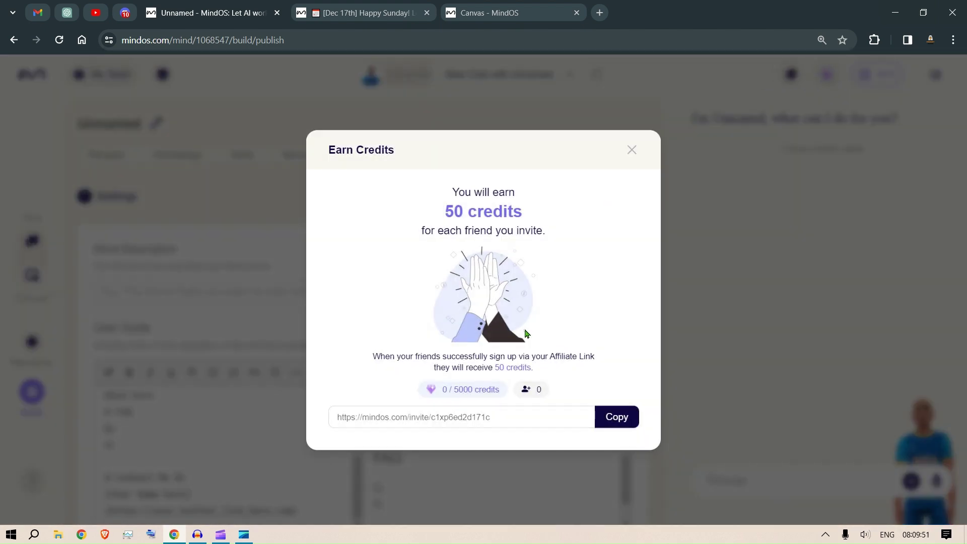
click(633, 150)
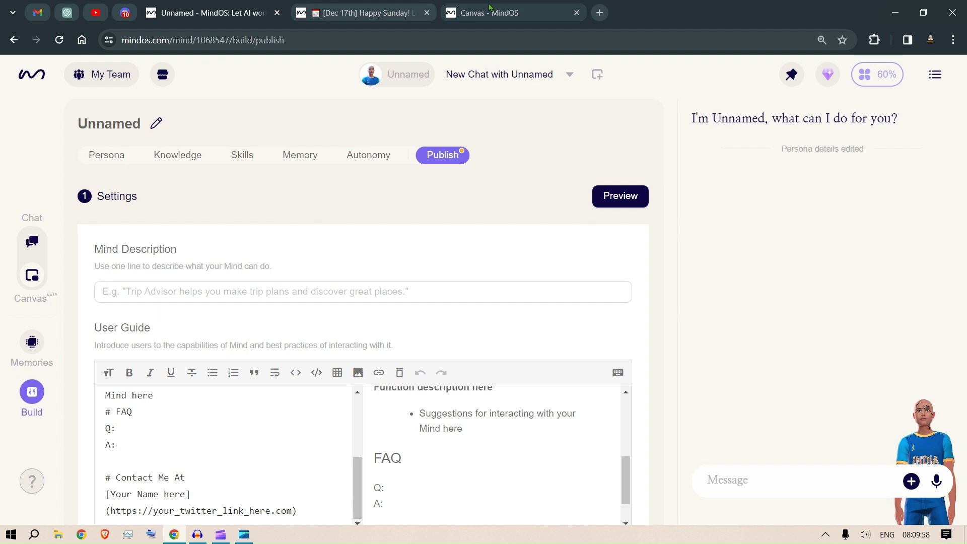
mouse_move(521, 9)
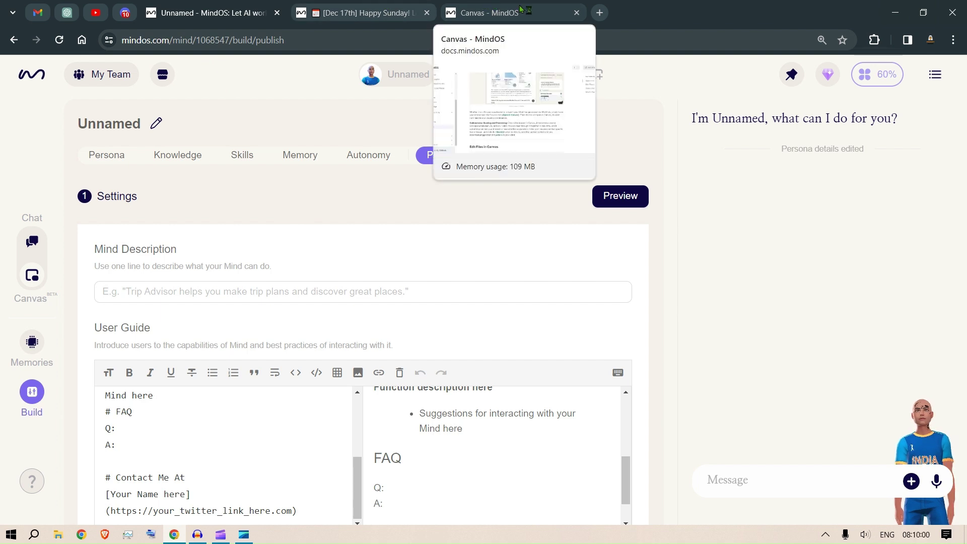